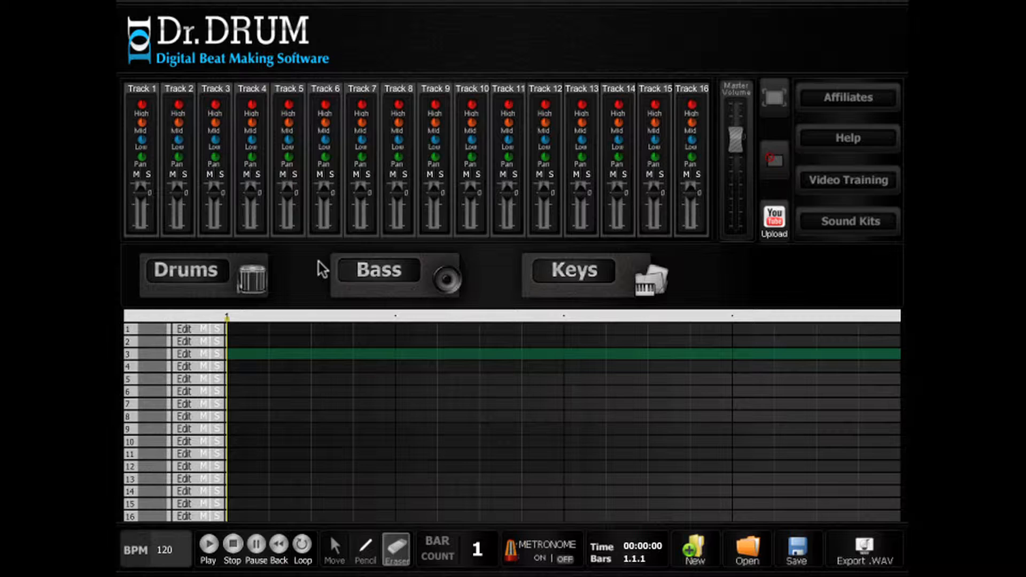
Set the project tempo to 140 BPM and the bar count to 30.
{"action": "double_click", "coordinate": [163, 550]}
{"action": "type", "text": "140"}
{"action": "double_click", "coordinate": [479, 553]}
{"action": "type", "text": "30"}
{"action": "key", "text": "Return"}
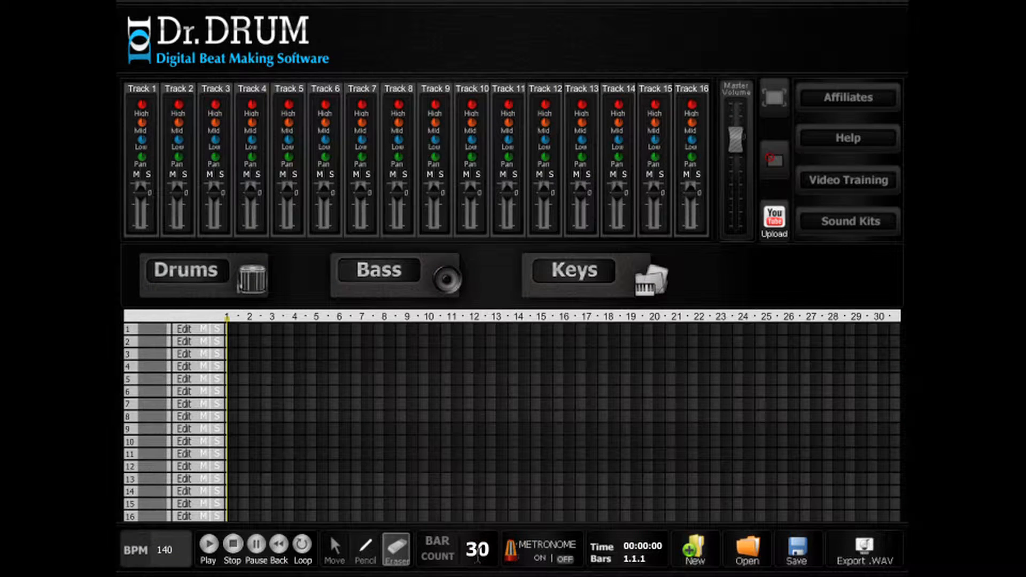
Draw a four-bar block on track 10 starting at bar 1 and start playback.
{"action": "left_click", "coordinate": [368, 551]}
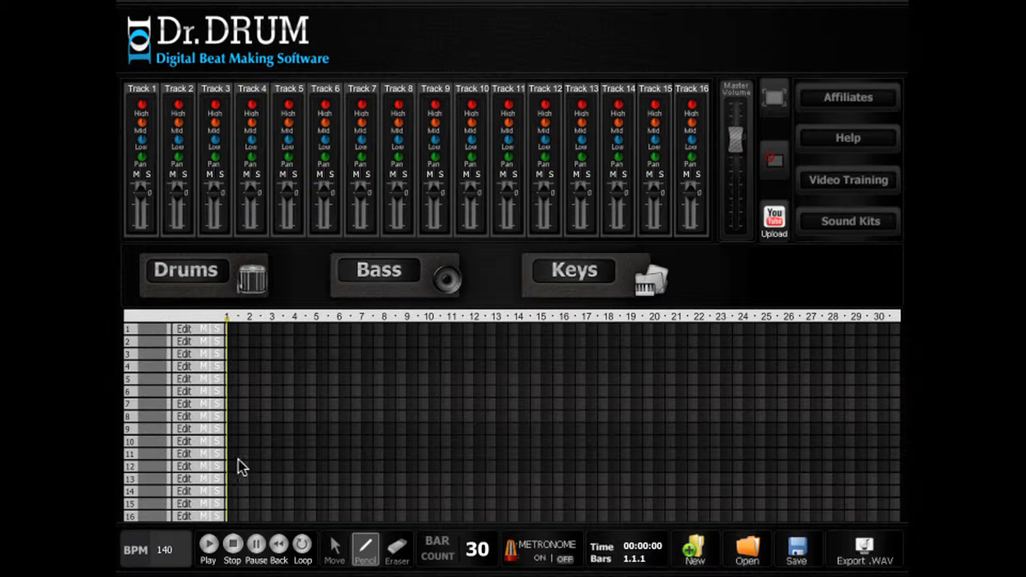
{"action": "left_click", "coordinate": [234, 441]}
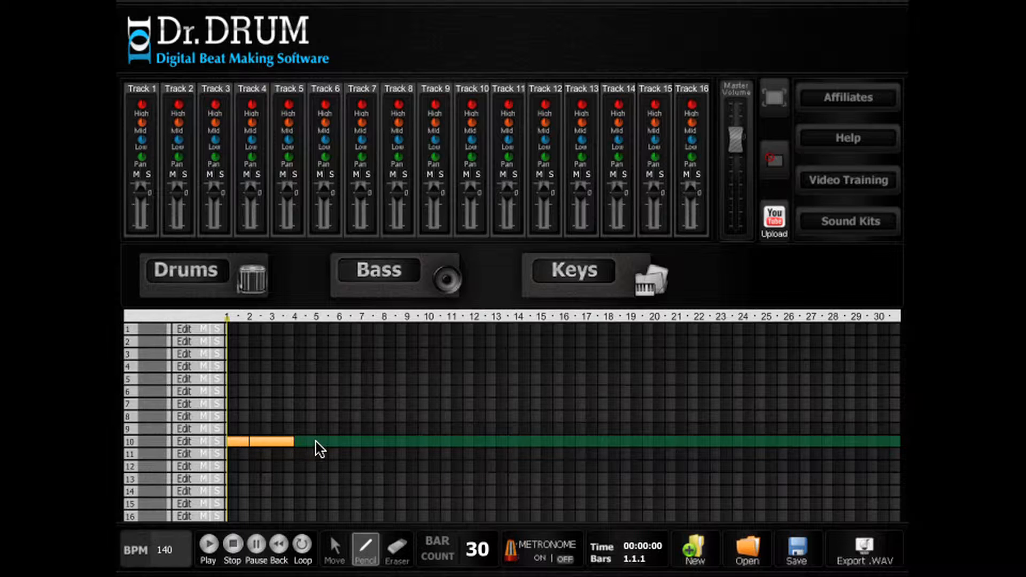
{"action": "left_click_drag", "start_coordinate": [327, 442], "coordinate": [327, 442]}
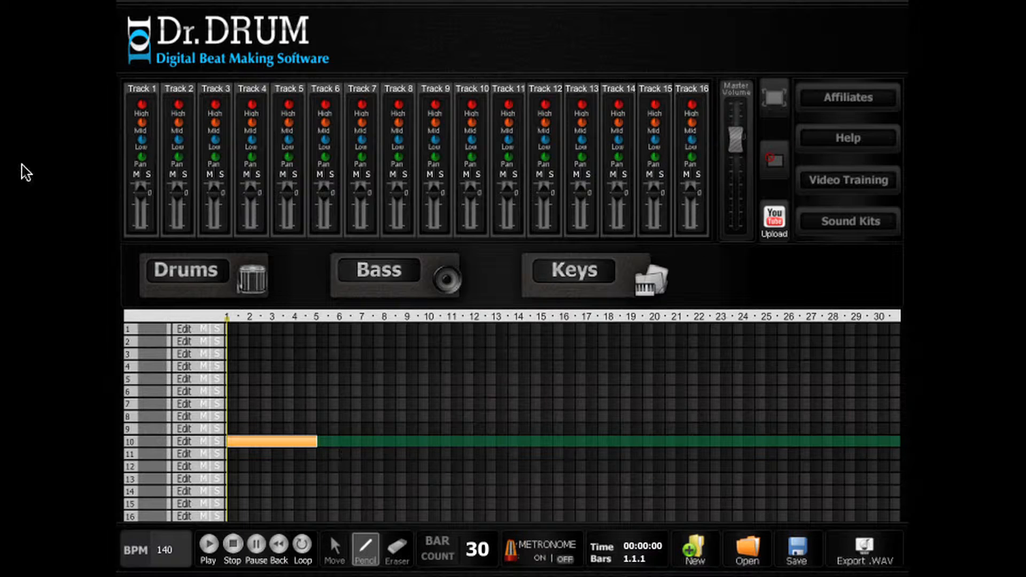
{"action": "left_click", "coordinate": [209, 544]}
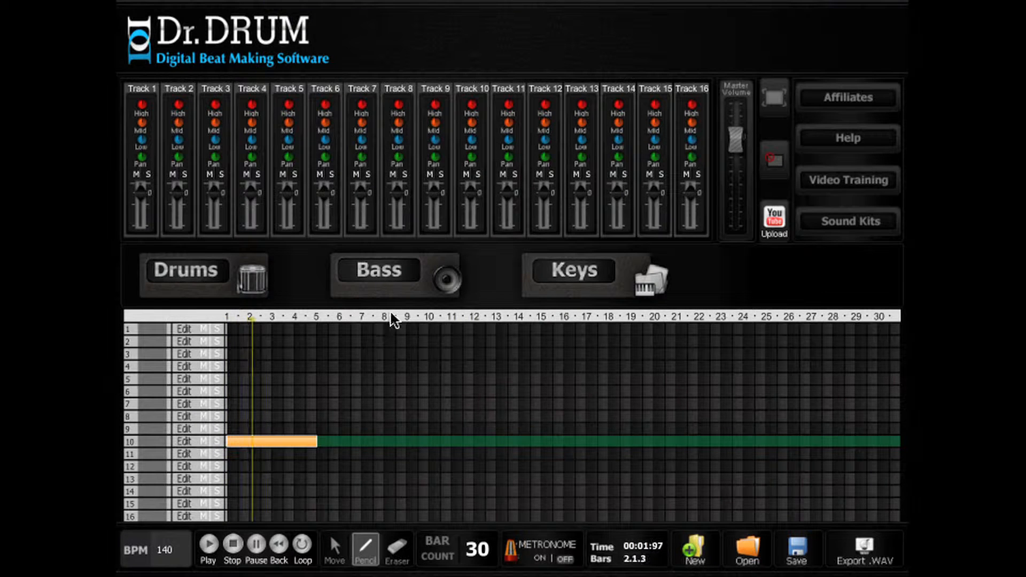
Load the Dubstep 3 drum kit on track 10, place first-row kick hits on every beat of all four bars, and play it back.
{"action": "left_click", "coordinate": [252, 285]}
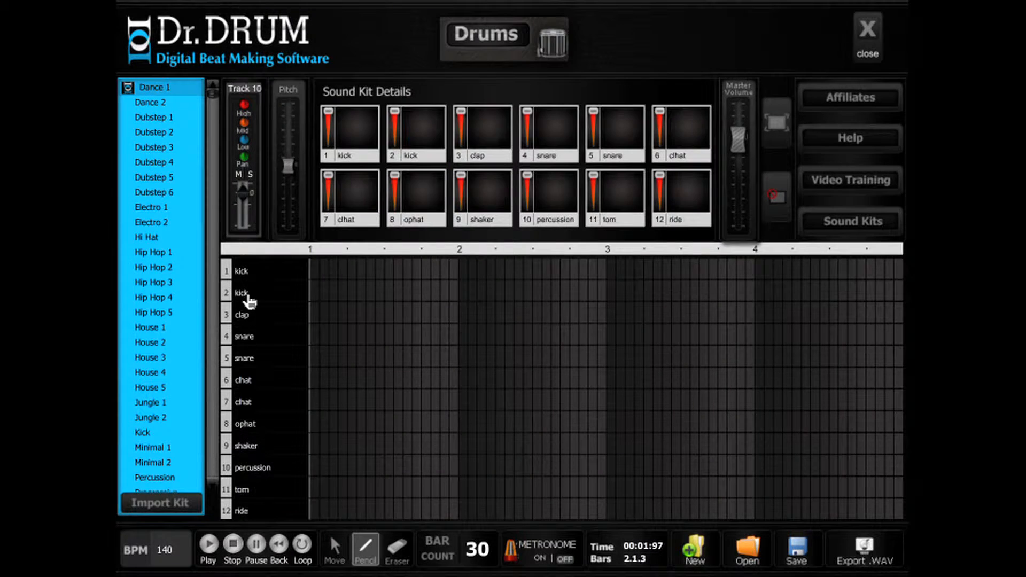
{"action": "left_click", "coordinate": [315, 267]}
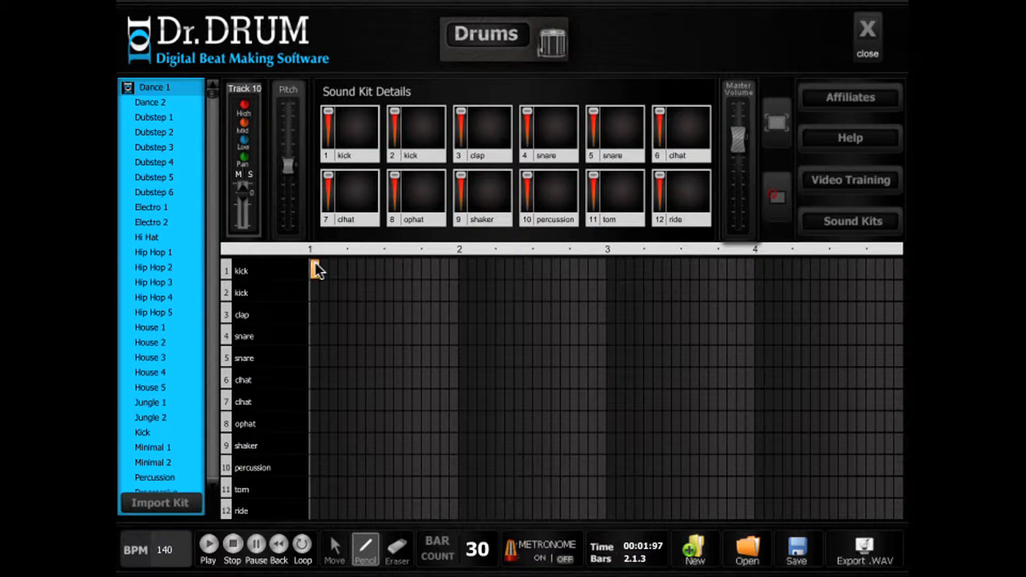
{"action": "left_click", "coordinate": [160, 147]}
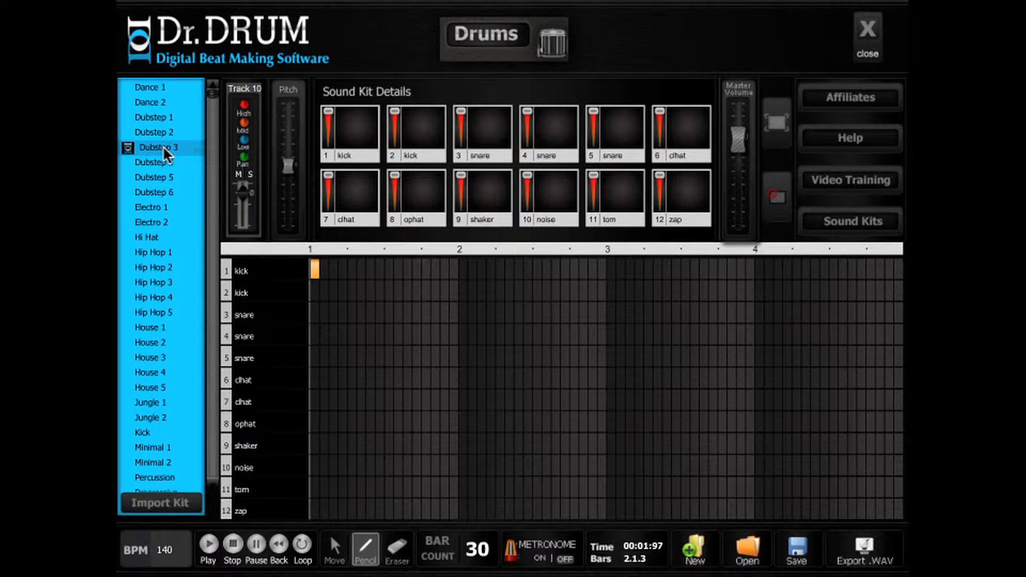
{"action": "left_click", "coordinate": [351, 269]}
{"action": "left_click", "coordinate": [388, 267]}
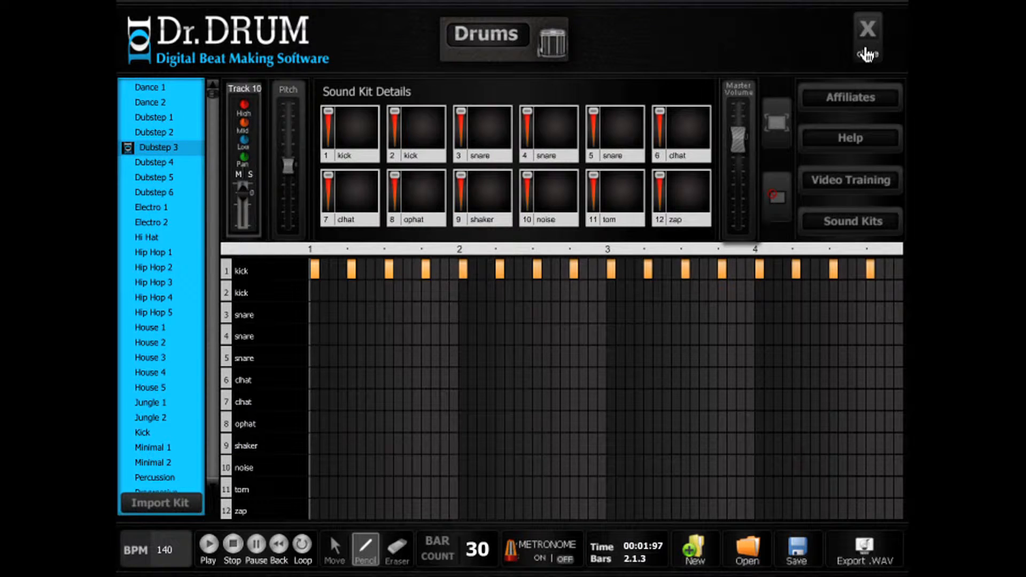
{"action": "left_click", "coordinate": [868, 27]}
{"action": "left_click", "coordinate": [208, 544]}
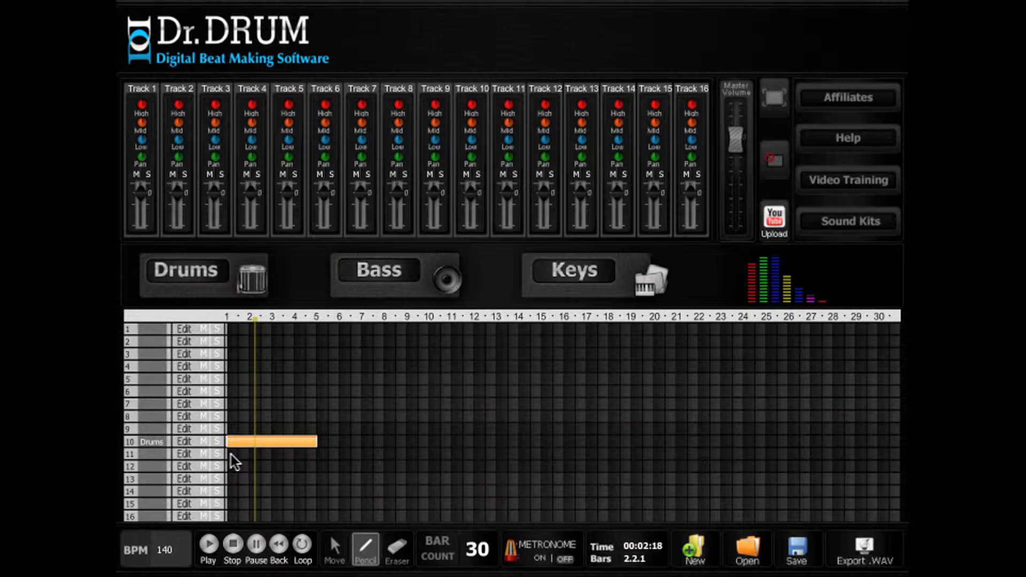
Draw a two-bar block on track 11 starting at bar 1 and load the Hip Hop 5 drum kit for it.
{"action": "left_click_drag", "start_coordinate": [231, 454], "coordinate": [287, 453]}
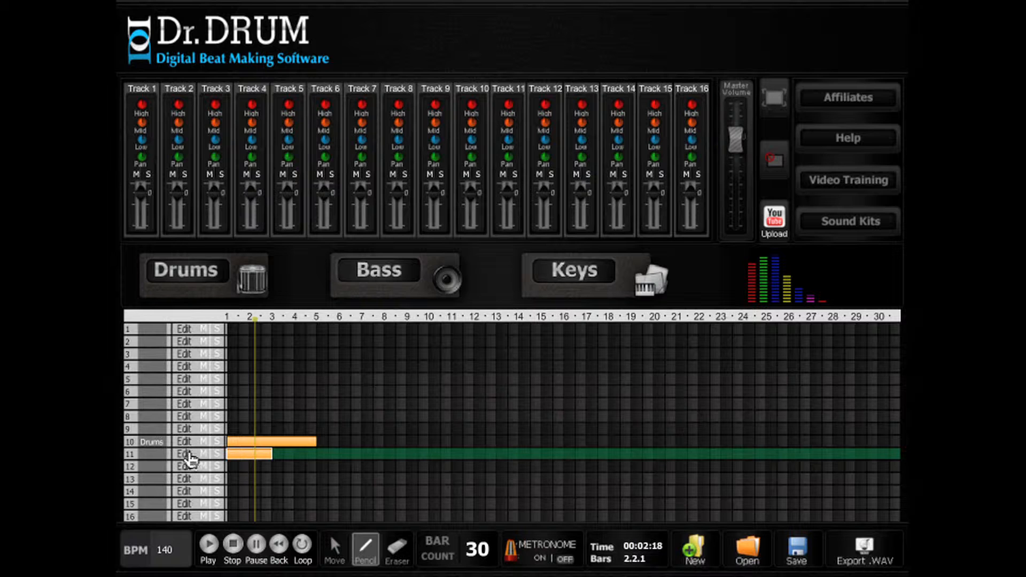
{"action": "left_click", "coordinate": [246, 289]}
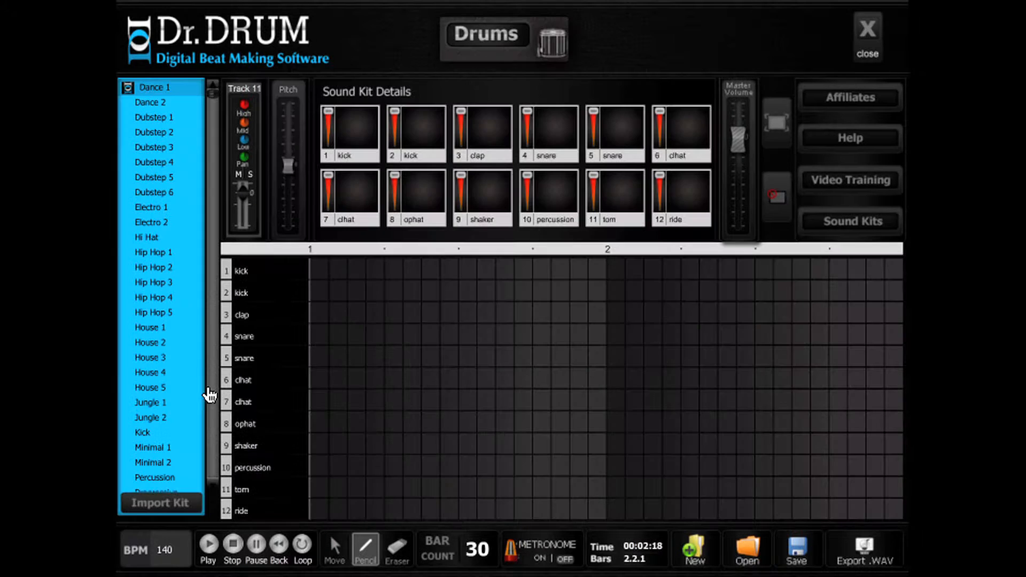
{"action": "left_click", "coordinate": [153, 312]}
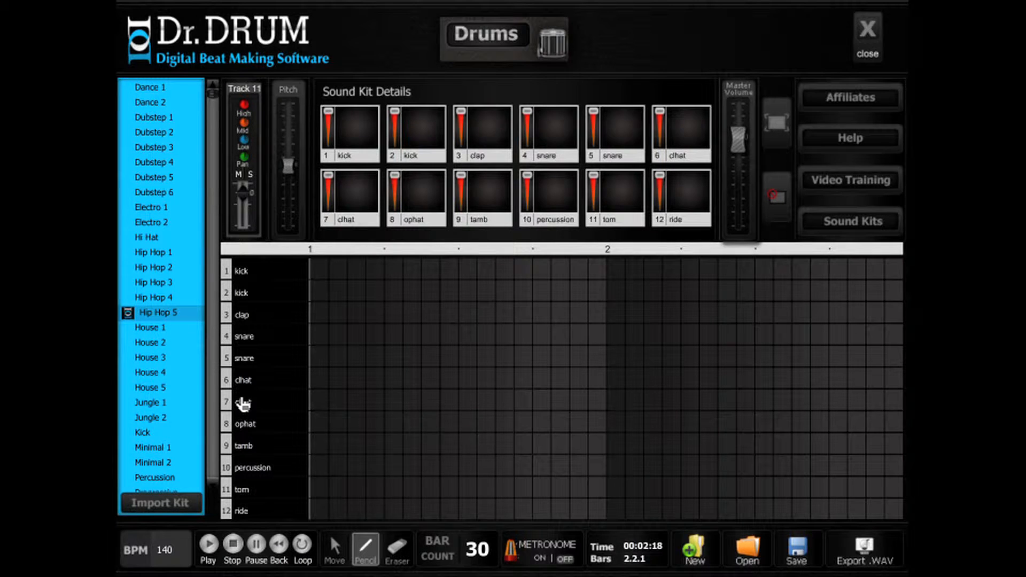
Place hits in the row 6 clhat on sixteenths 3, 4, 6, 7 and 8 of every half bar over both bars, and play the beat.
{"action": "left_click", "coordinate": [356, 379]}
{"action": "left_click", "coordinate": [374, 378]}
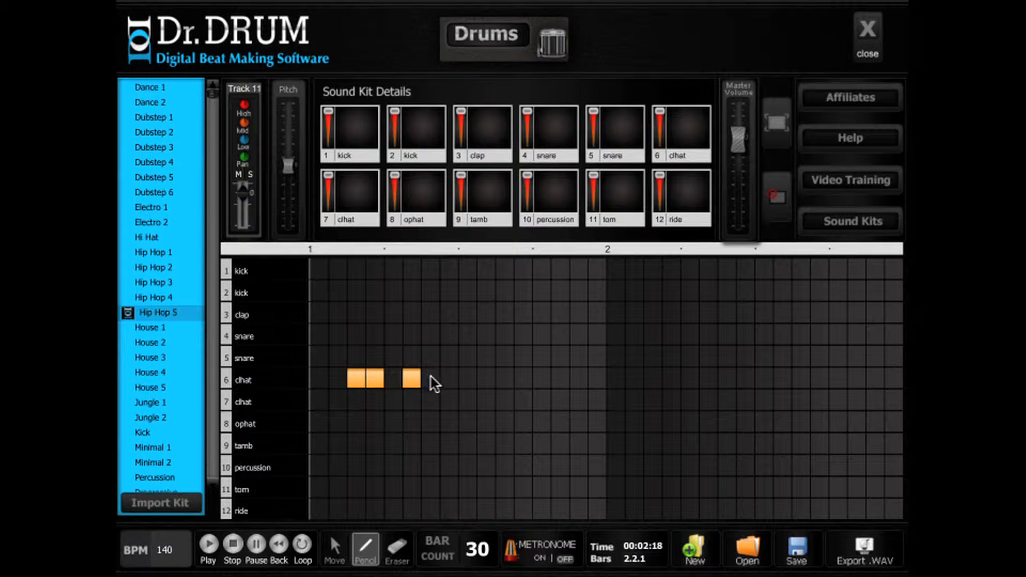
{"action": "left_click", "coordinate": [454, 376]}
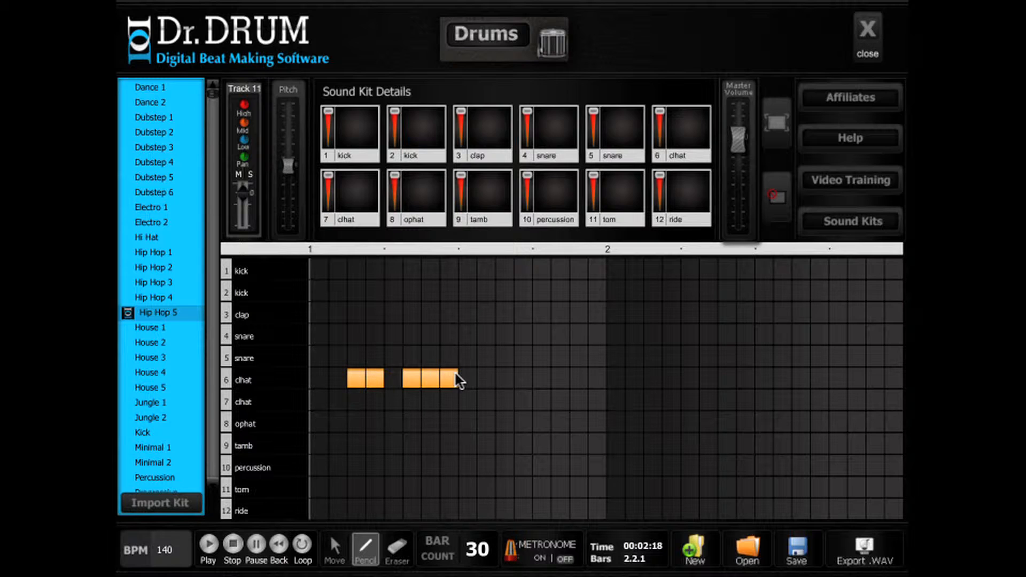
{"action": "left_click", "coordinate": [522, 378]}
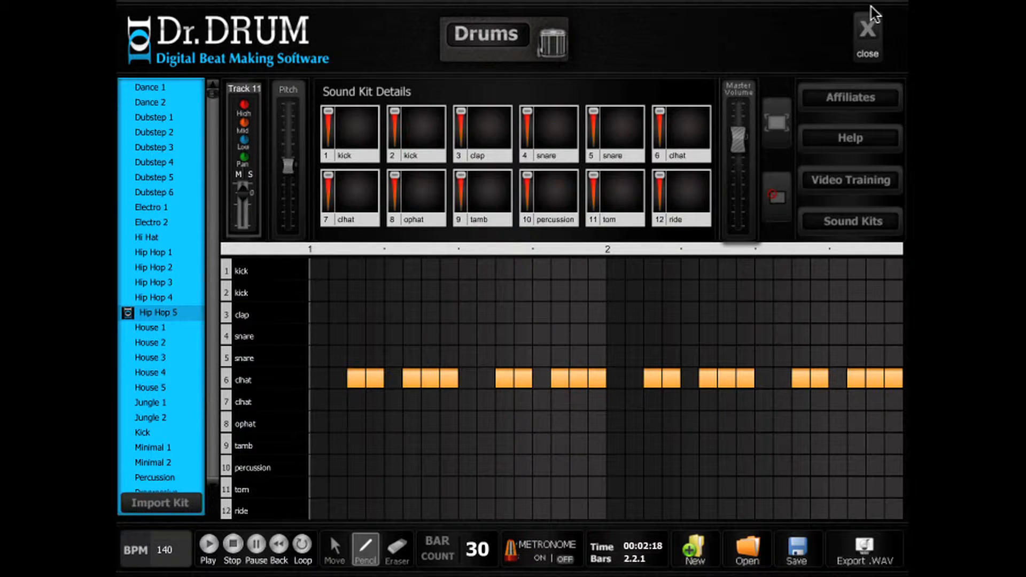
{"action": "left_click", "coordinate": [868, 32]}
{"action": "left_click", "coordinate": [209, 544]}
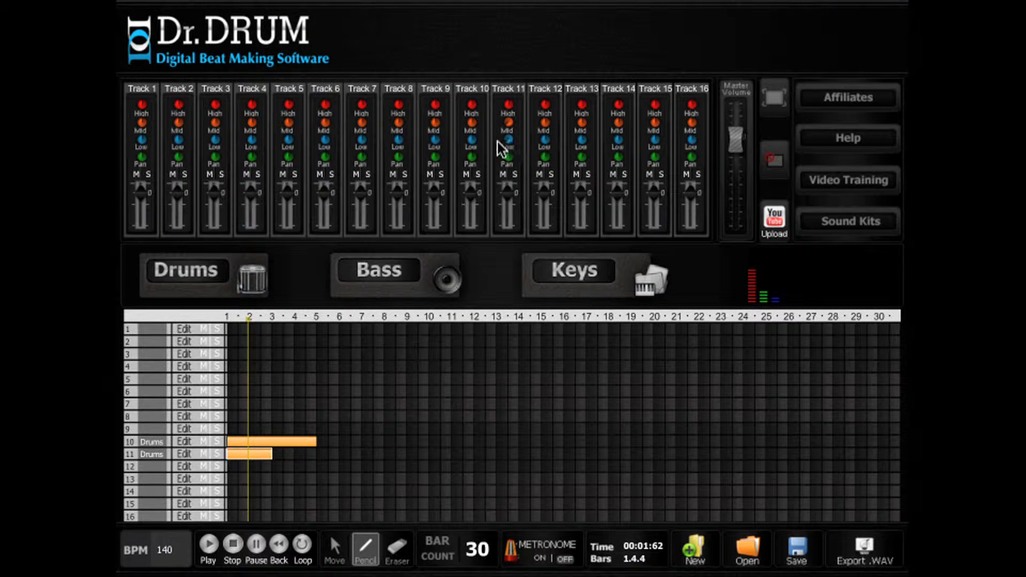
Duplicate the track 11 drum block to bar 3 and lower track 11's volume while listening to the beat.
{"action": "left_click", "coordinate": [334, 548]}
{"action": "left_click", "coordinate": [240, 456]}
{"action": "left_click_drag", "start_coordinate": [276, 450], "coordinate": [280, 450]}
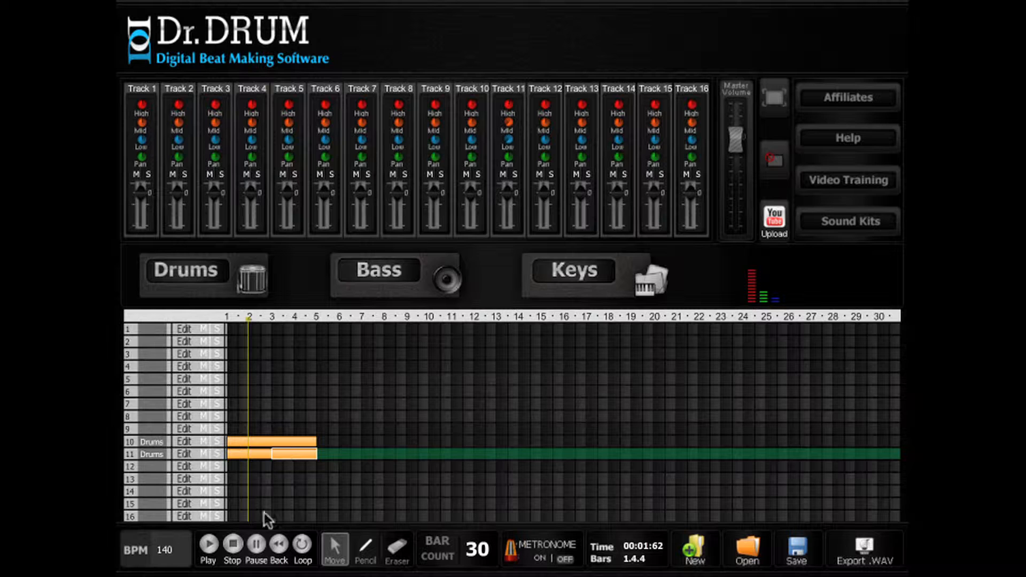
{"action": "left_click", "coordinate": [210, 545]}
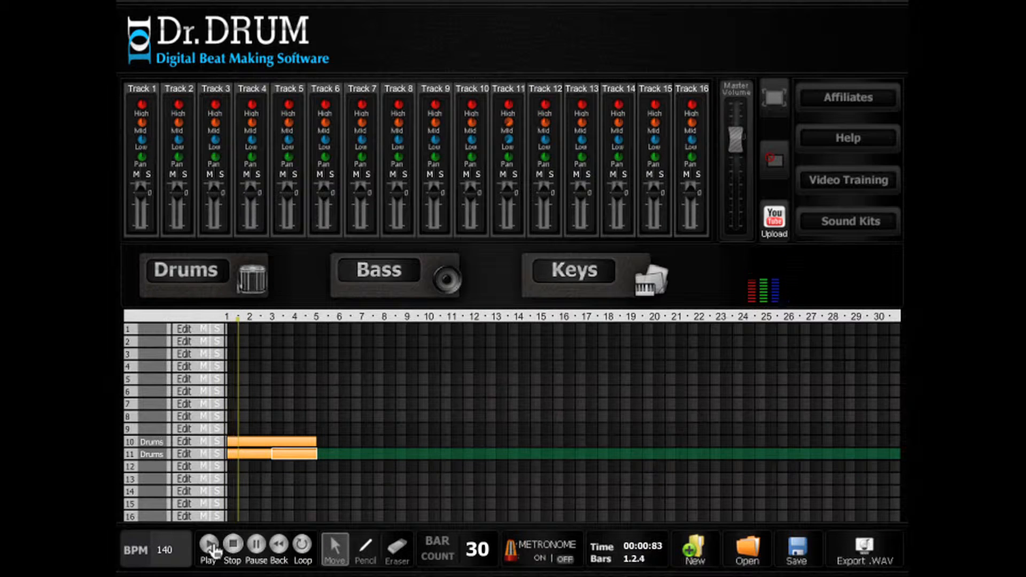
{"action": "left_click_drag", "start_coordinate": [507, 202], "coordinate": [510, 216]}
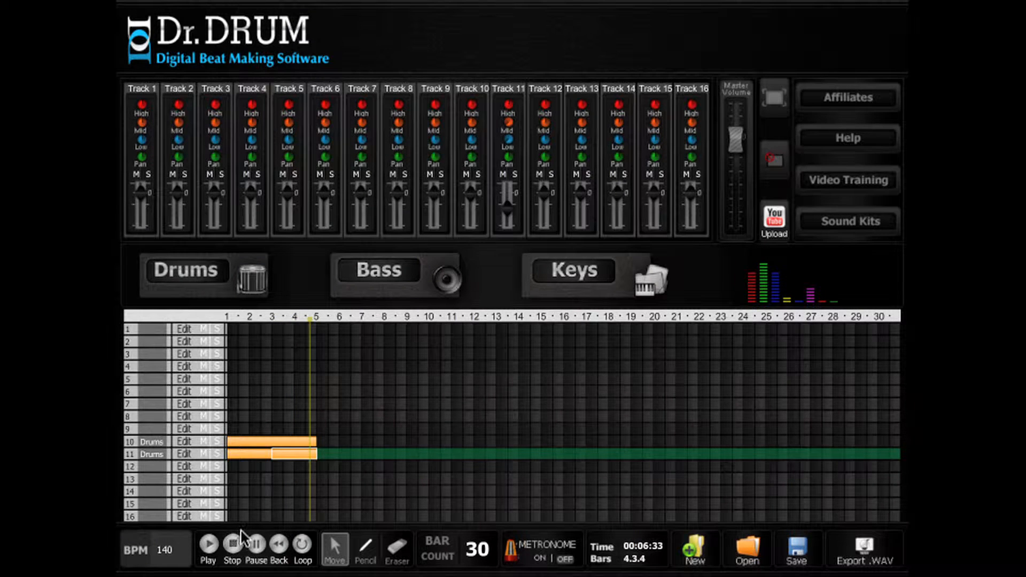
Select all drum blocks on tracks 10 and 11 and duplicate them together starting at bar 5.
{"action": "left_click", "coordinate": [366, 546]}
{"action": "left_click", "coordinate": [341, 547]}
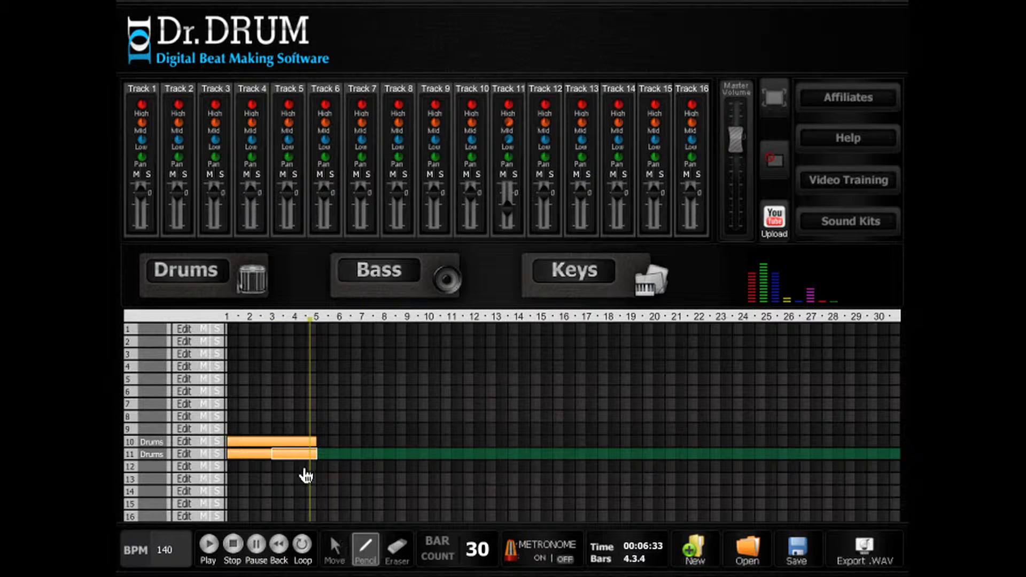
{"action": "left_click", "coordinate": [288, 442]}
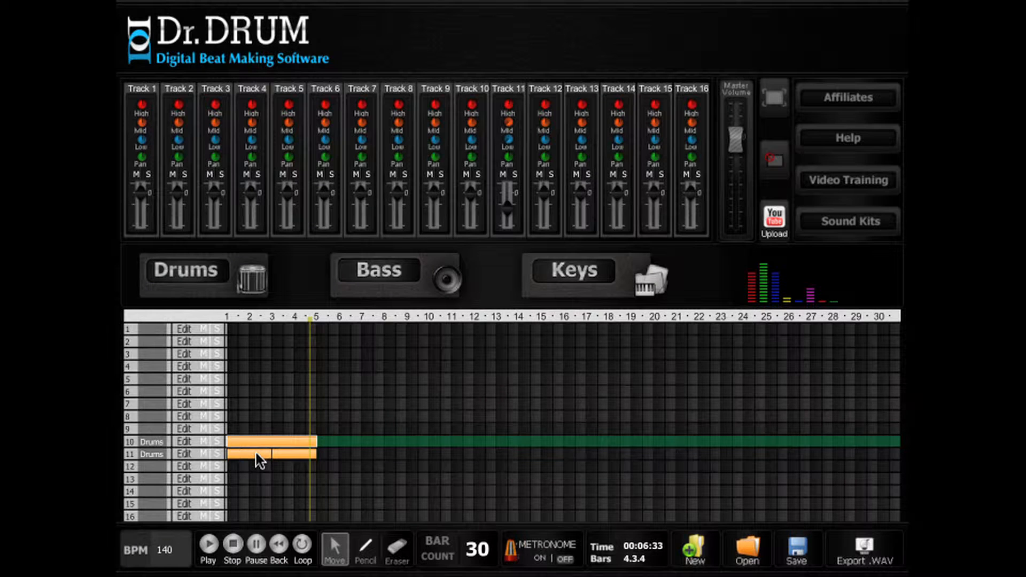
{"action": "left_click", "coordinate": [260, 453]}
{"action": "left_click", "coordinate": [273, 452]}
{"action": "left_click", "coordinate": [261, 444]}
{"action": "left_click", "coordinate": [256, 449], "text": "shift"}
{"action": "left_click", "coordinate": [304, 443]}
{"action": "left_click_drag", "start_coordinate": [332, 444], "coordinate": [345, 442]}
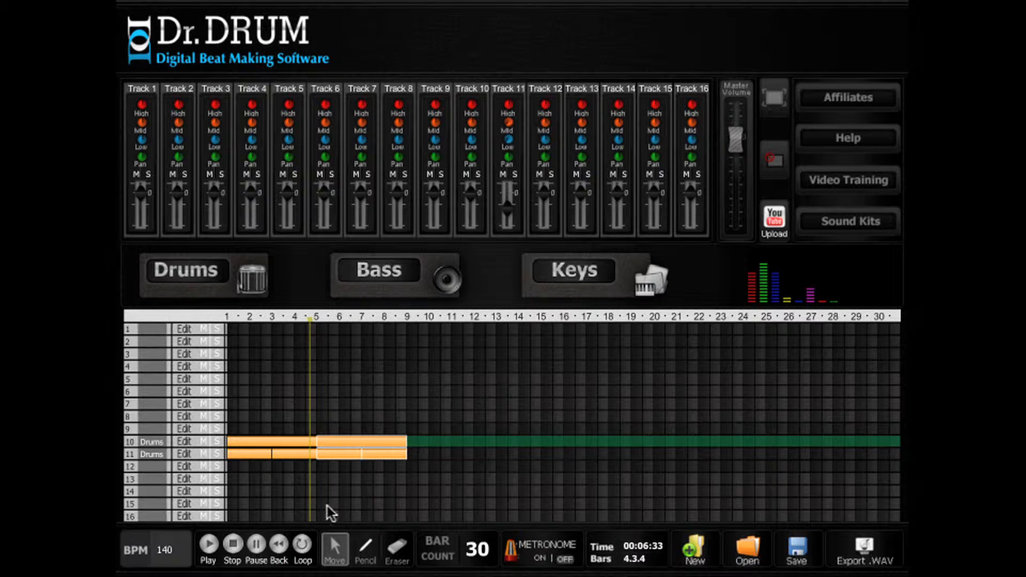
Draw a two-bar block on track 12 starting at bar 5 and load the Minimal 2 drum kit for it.
{"action": "left_click", "coordinate": [321, 466]}
{"action": "left_click_drag", "start_coordinate": [360, 466], "coordinate": [364, 466]}
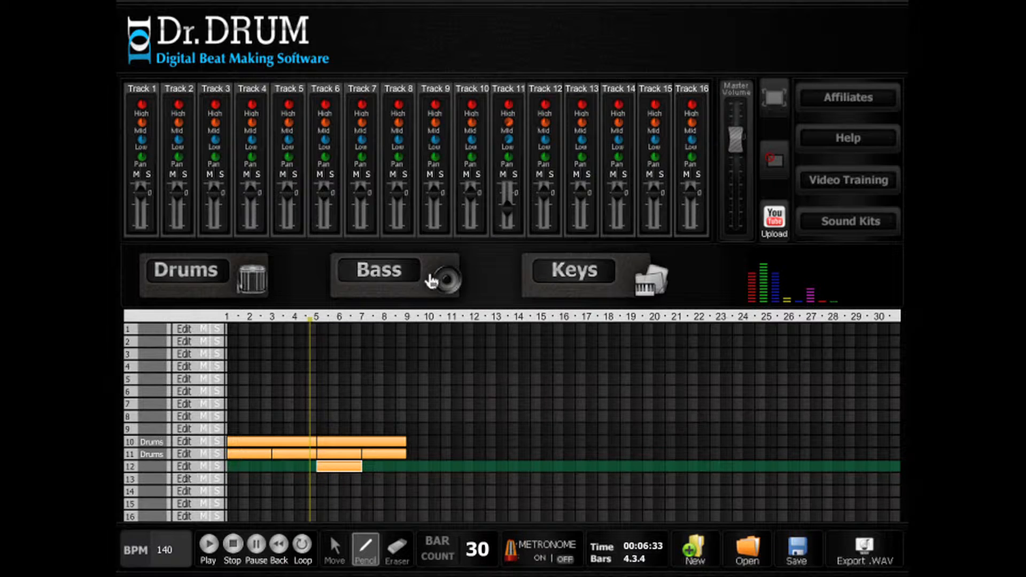
{"action": "left_click", "coordinate": [185, 467]}
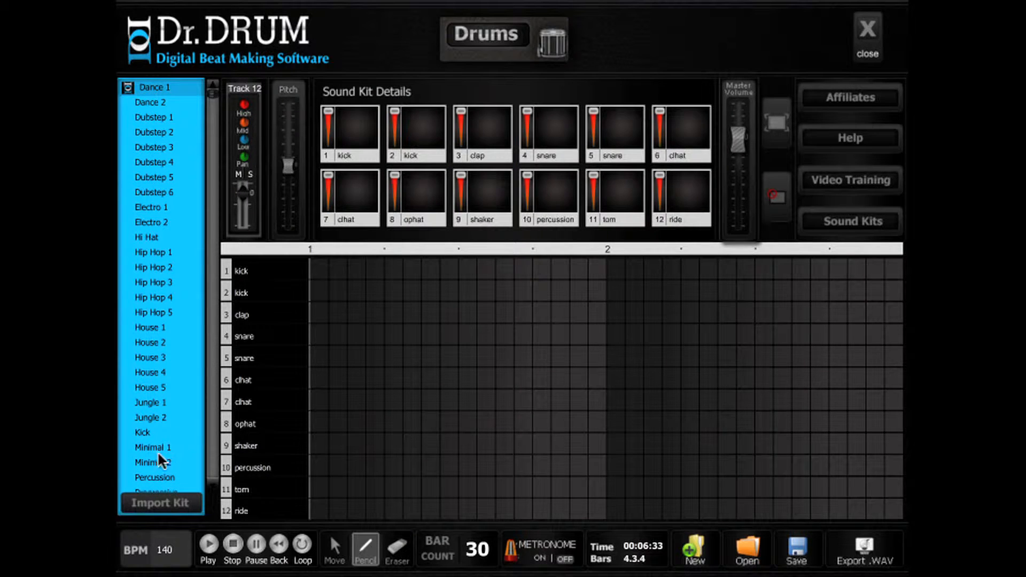
{"action": "left_click", "coordinate": [155, 465]}
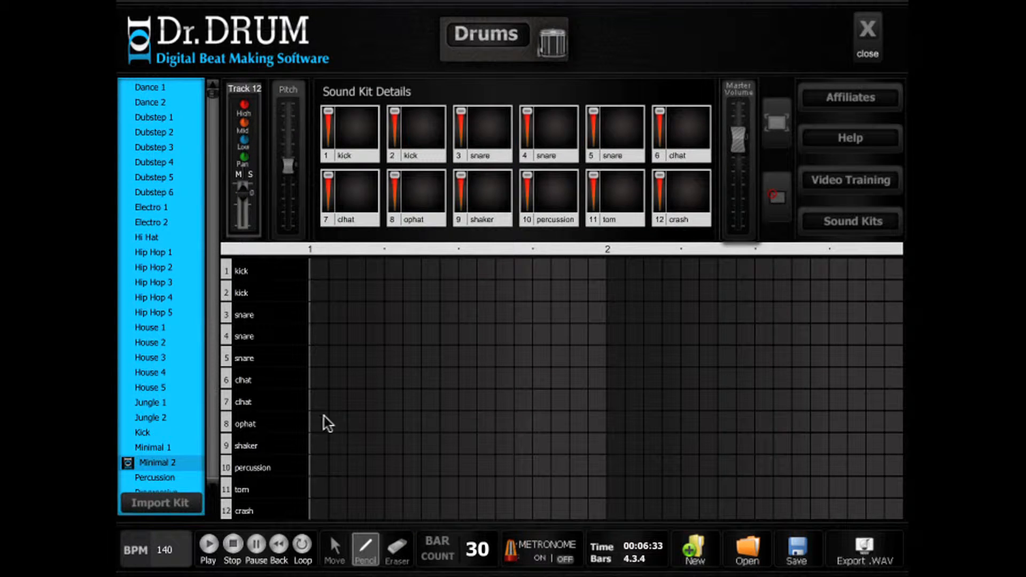
Place an ophat hit on the offbeat of every beat across both bars and return to the arrangement.
{"action": "left_click", "coordinate": [361, 421]}
{"action": "left_click", "coordinate": [430, 420]}
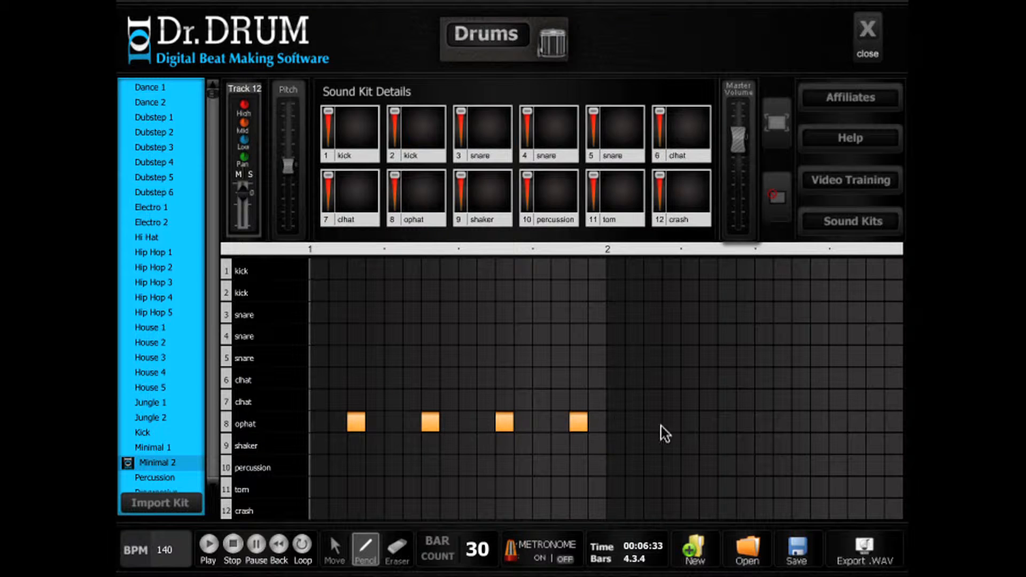
{"action": "left_click", "coordinate": [800, 421]}
{"action": "left_click", "coordinate": [875, 421]}
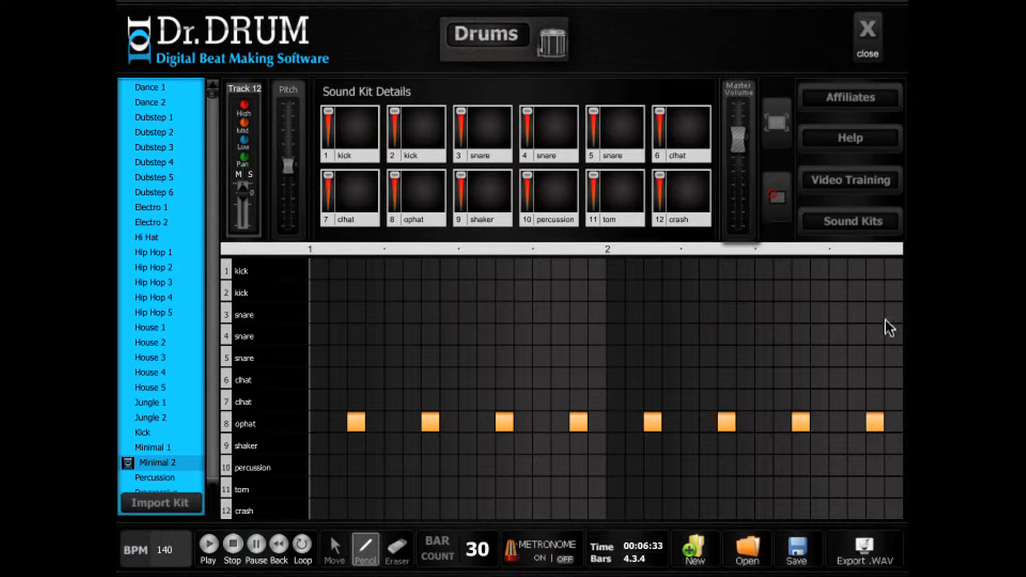
{"action": "left_click", "coordinate": [862, 50]}
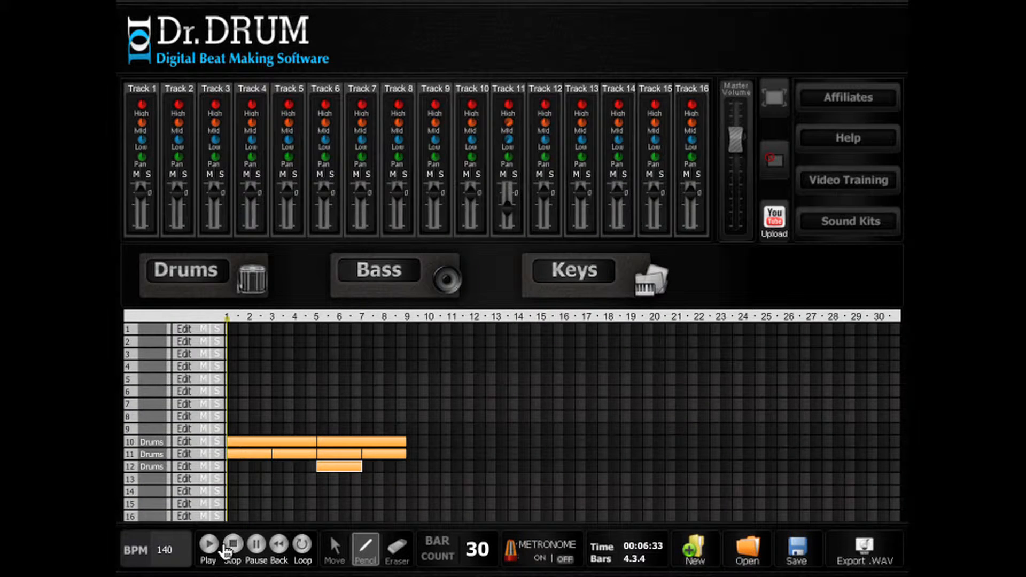
Turn on looping, move the loop start to just after bar 4, and play from there.
{"action": "left_click", "coordinate": [302, 544]}
{"action": "left_click_drag", "start_coordinate": [231, 322], "coordinate": [302, 324]}
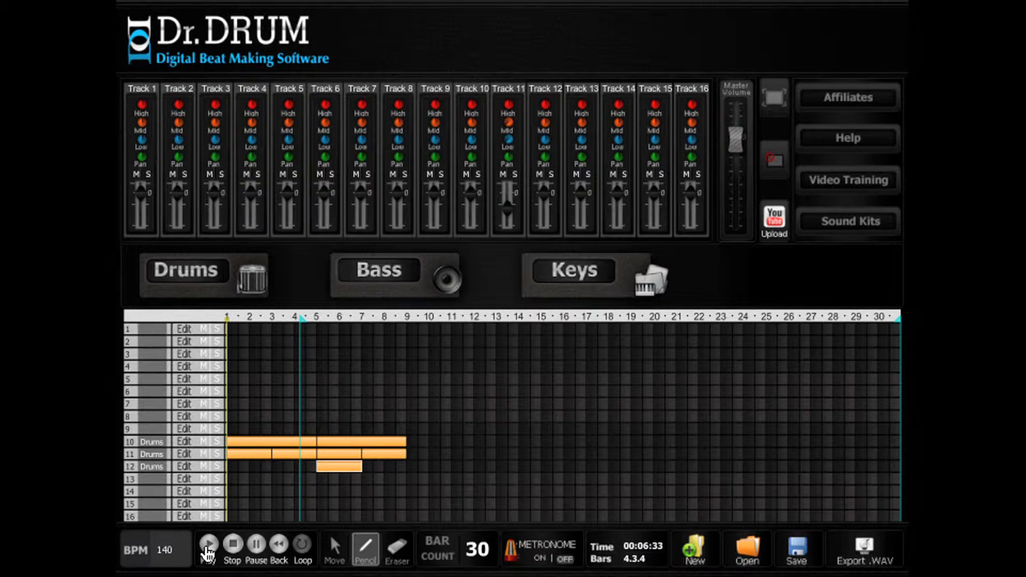
{"action": "left_click", "coordinate": [208, 546]}
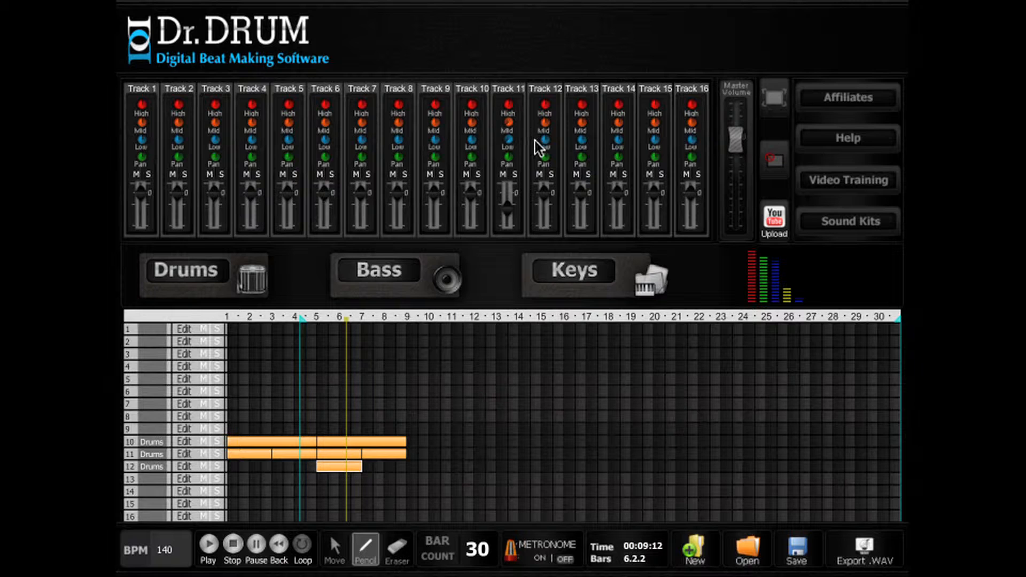
Lower track 12's volume, reduce its mid and low EQ, and play the loop again.
{"action": "left_click_drag", "start_coordinate": [543, 207], "coordinate": [543, 210]}
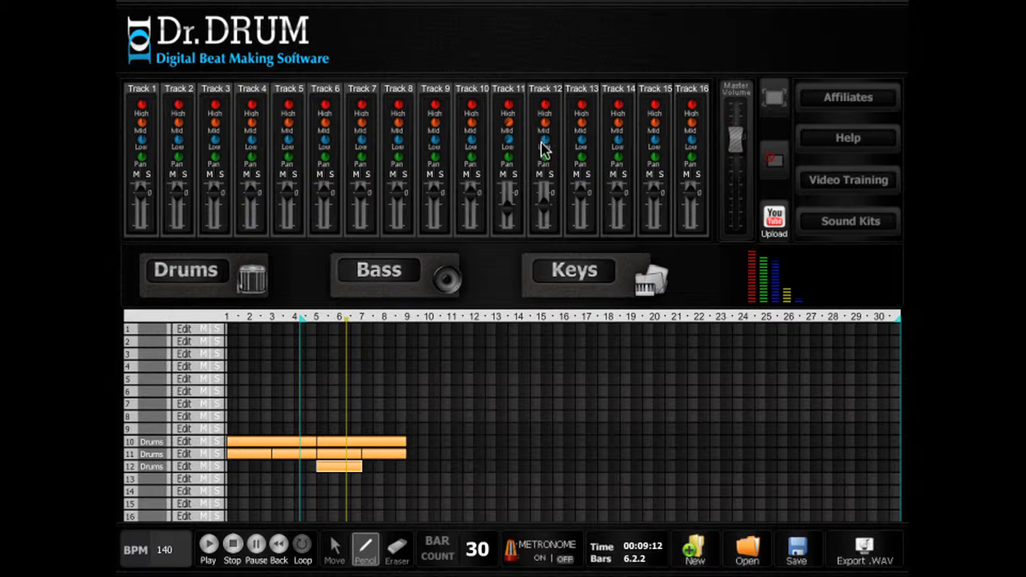
{"action": "left_click_drag", "start_coordinate": [544, 141], "coordinate": [543, 146]}
{"action": "left_click", "coordinate": [209, 545]}
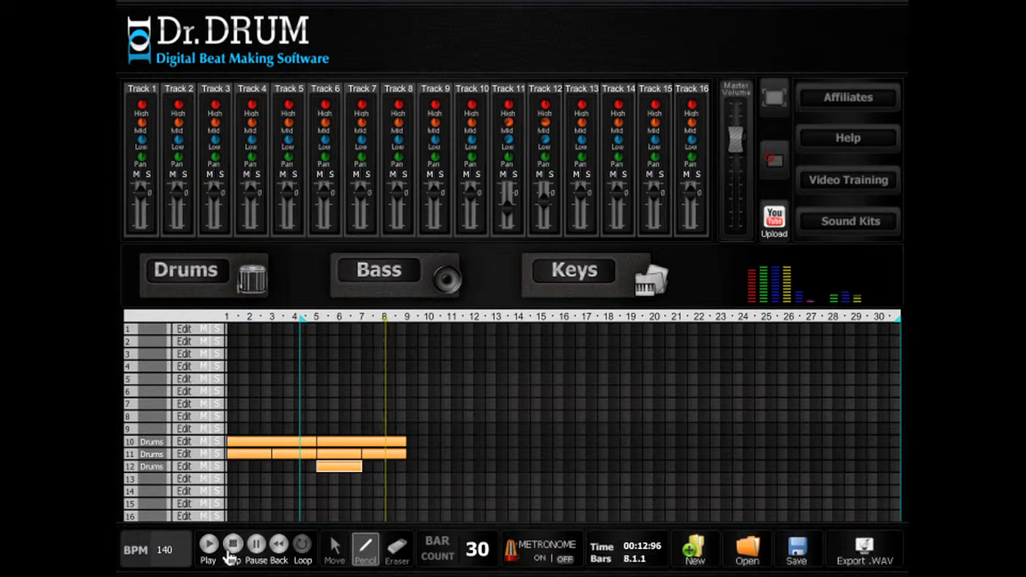
Duplicate the track 12 open-hat block to bar 7.
{"action": "left_click", "coordinate": [335, 556]}
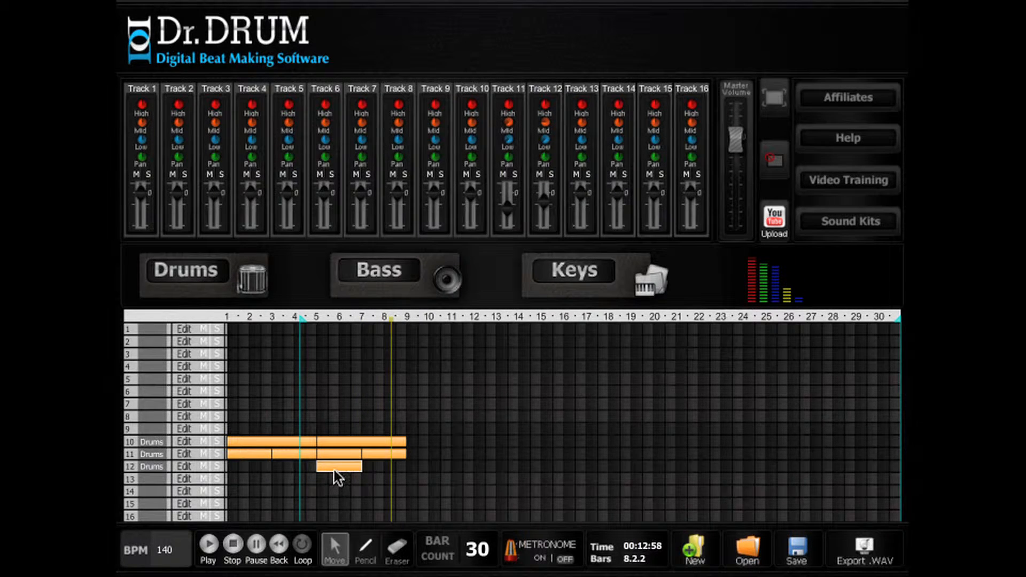
{"action": "left_click_drag", "start_coordinate": [334, 467], "coordinate": [372, 468]}
{"action": "left_click", "coordinate": [365, 548]}
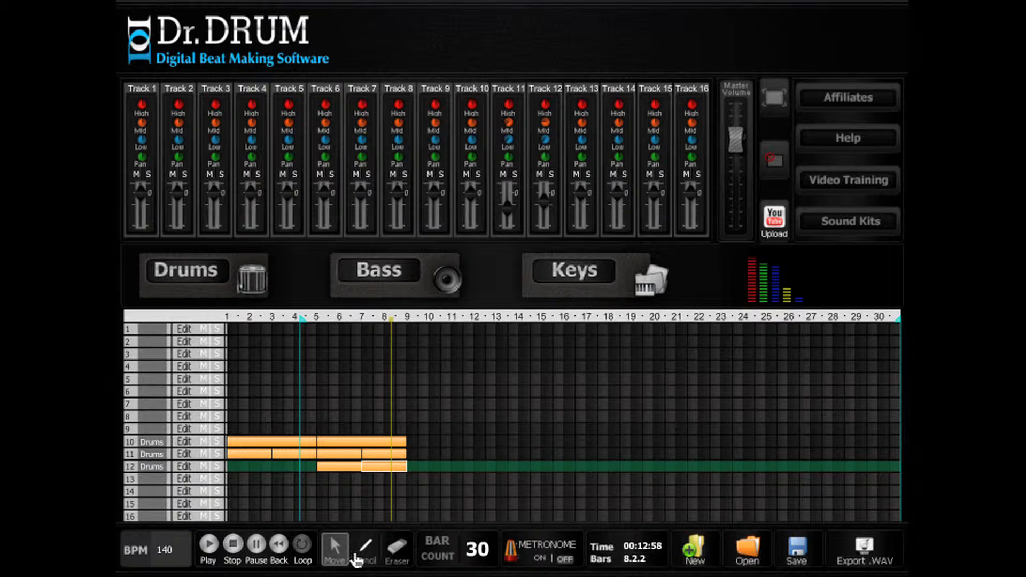
Create a one-bar drum block at bar 5 on track 16 and load the Hip Hop 1 kit into it.
{"action": "left_click", "coordinate": [321, 516]}
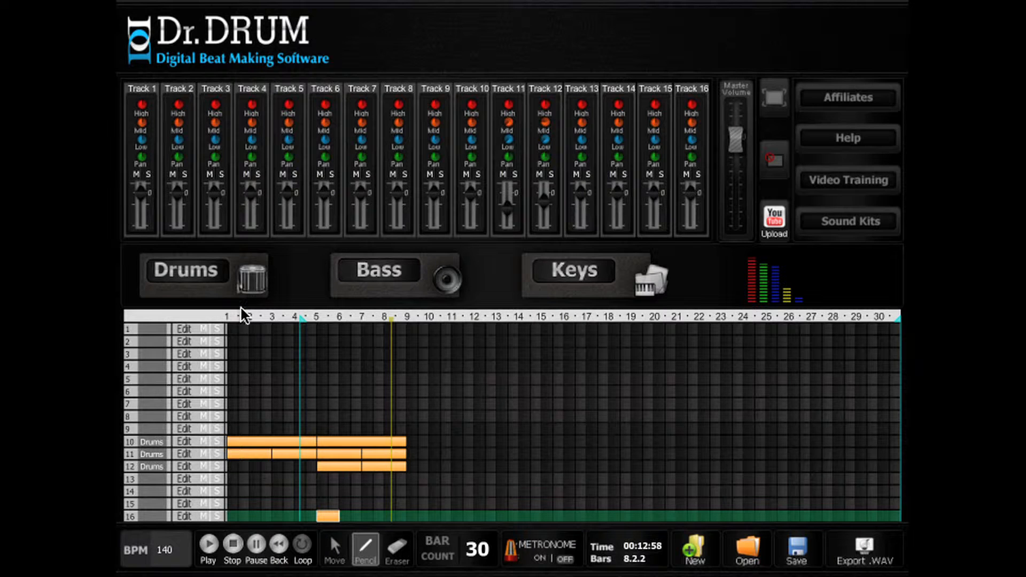
{"action": "left_click", "coordinate": [259, 288]}
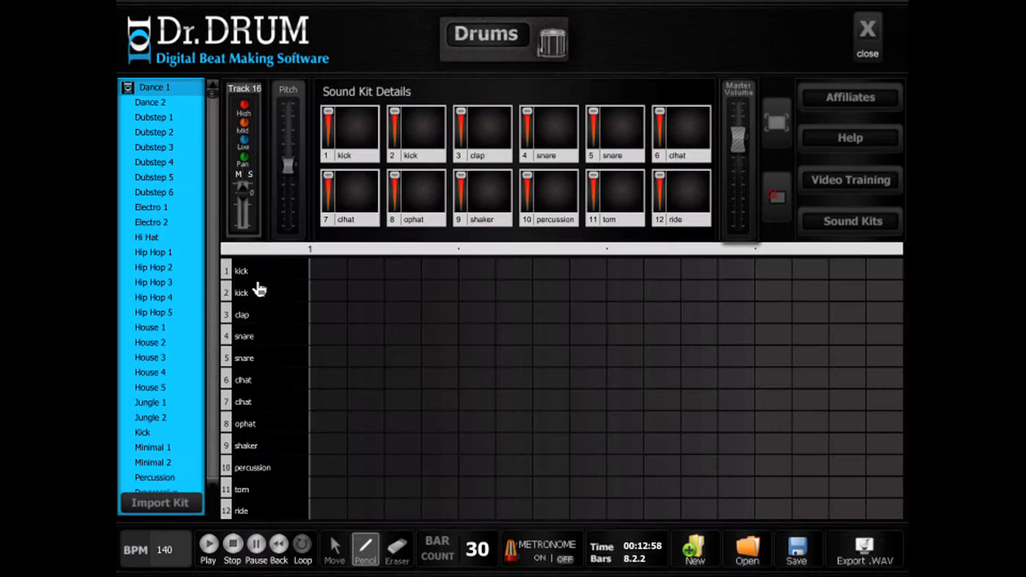
{"action": "left_click", "coordinate": [160, 253]}
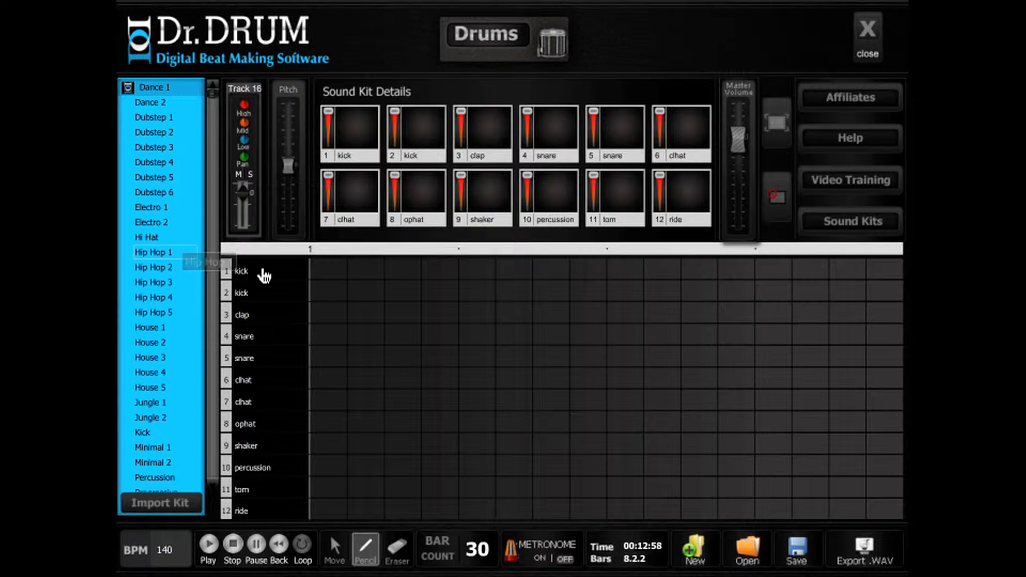
Place a crash hit on the first step of the bar, erase the stray kick hit, and return to the arrangement.
{"action": "left_click", "coordinate": [328, 270]}
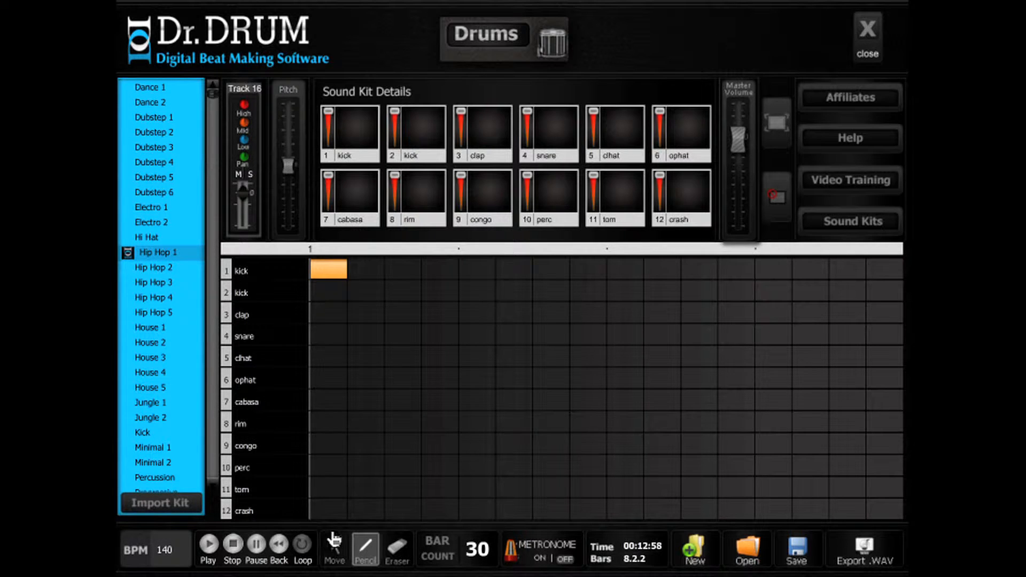
{"action": "left_click", "coordinate": [327, 511]}
{"action": "left_click", "coordinate": [397, 550]}
{"action": "left_click", "coordinate": [333, 276]}
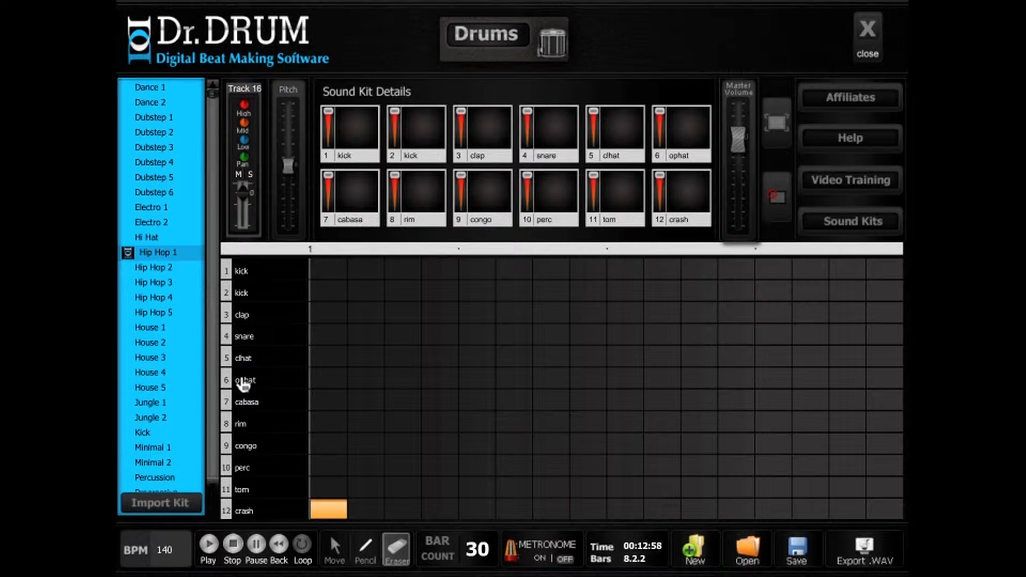
{"action": "left_click", "coordinate": [867, 37]}
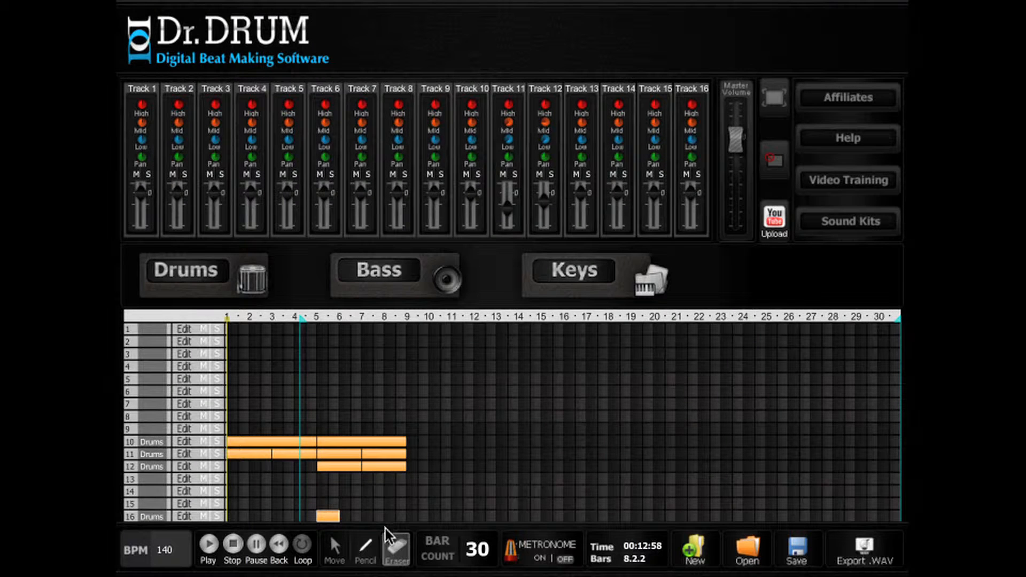
Duplicate the track 16 crash block onto track 15 at bar 5 and open the copy for editing.
{"action": "left_click", "coordinate": [335, 558]}
{"action": "left_click_drag", "start_coordinate": [327, 516], "coordinate": [326, 505]}
{"action": "left_click", "coordinate": [183, 504]}
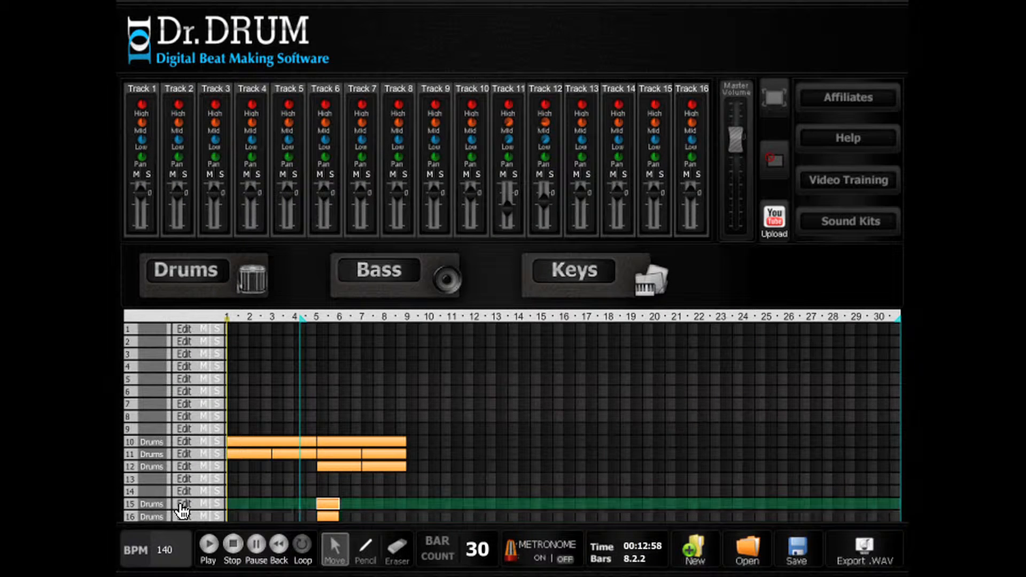
Replace the crash hit with ophat hits on the second and fifth steps, and return to the arrangement.
{"action": "left_click", "coordinate": [396, 553]}
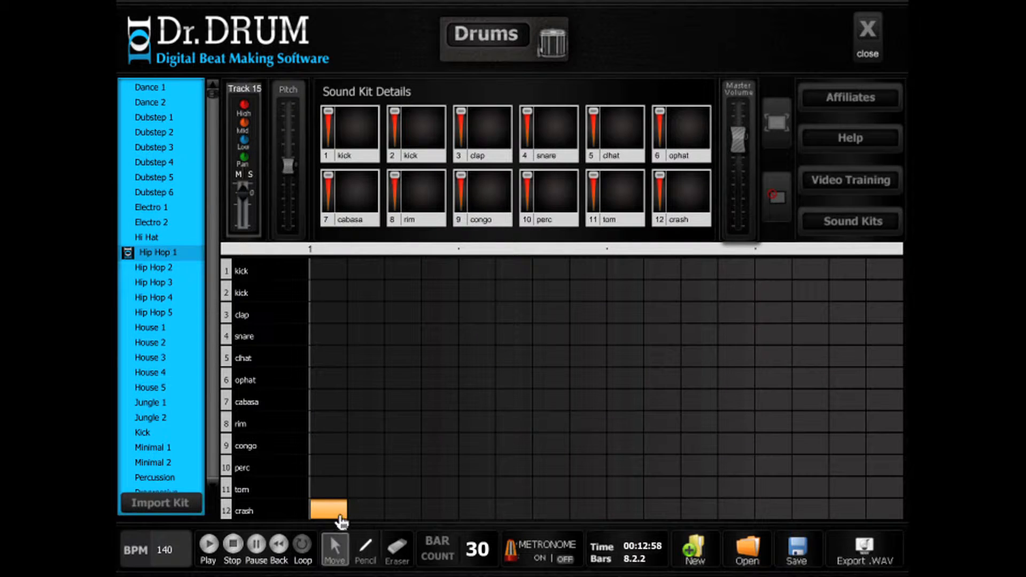
{"action": "left_click", "coordinate": [335, 513]}
{"action": "left_click", "coordinate": [366, 547]}
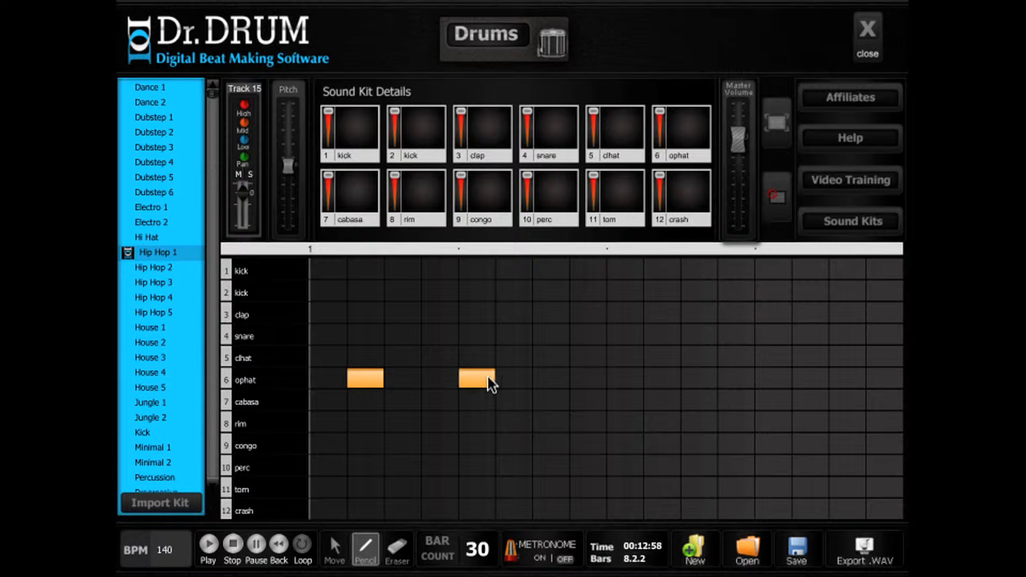
{"action": "left_click", "coordinate": [863, 38]}
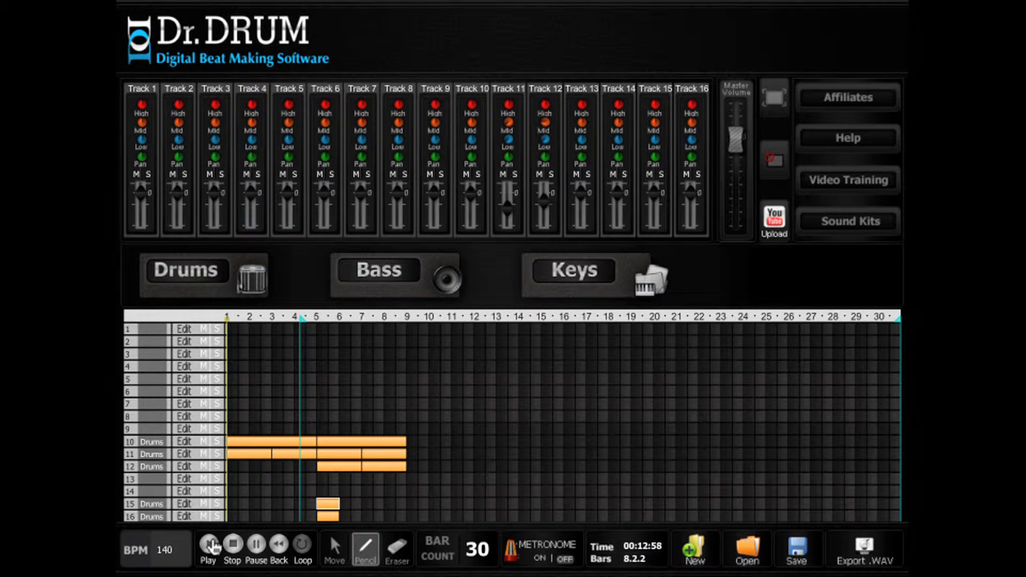
Lower track 16's volume, reduce its mid and low EQ, and play the loop to check the crash.
{"action": "left_click", "coordinate": [691, 208]}
{"action": "left_click", "coordinate": [211, 544]}
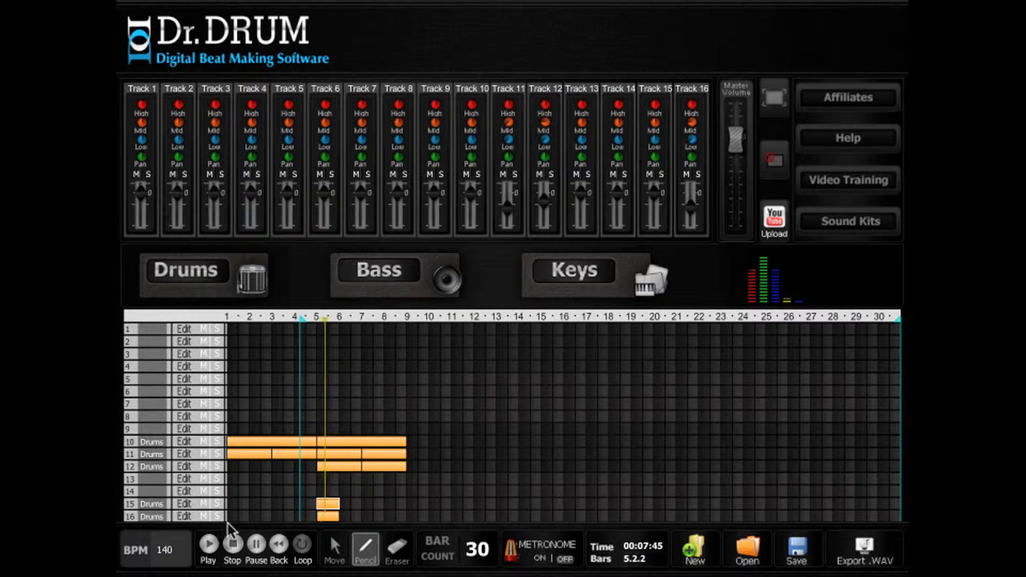
{"action": "left_click", "coordinate": [235, 545]}
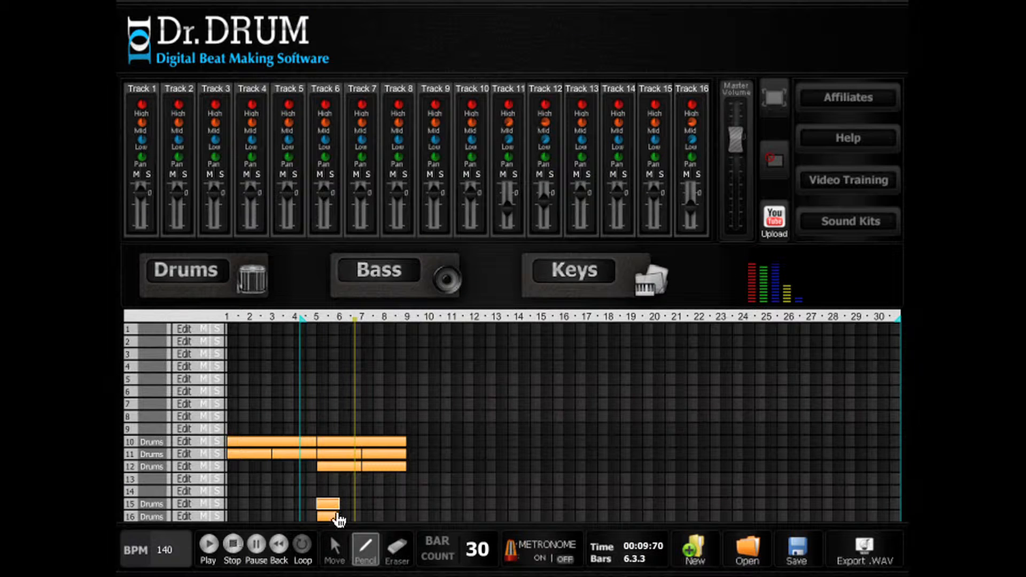
Move the track 15 open-hat block from bar 5 to bar 6 and play the loop.
{"action": "left_click", "coordinate": [328, 499]}
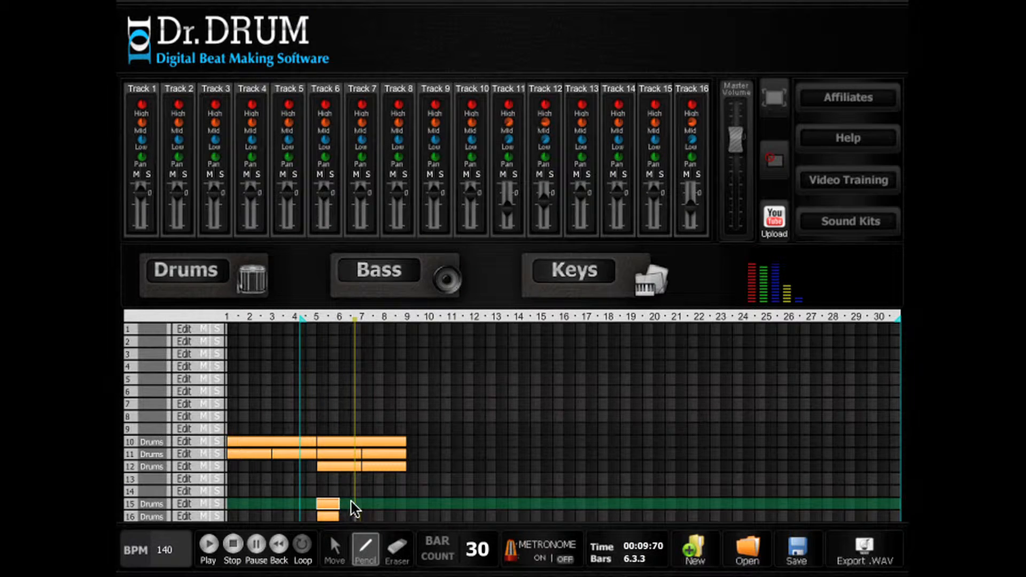
{"action": "left_click", "coordinate": [334, 548]}
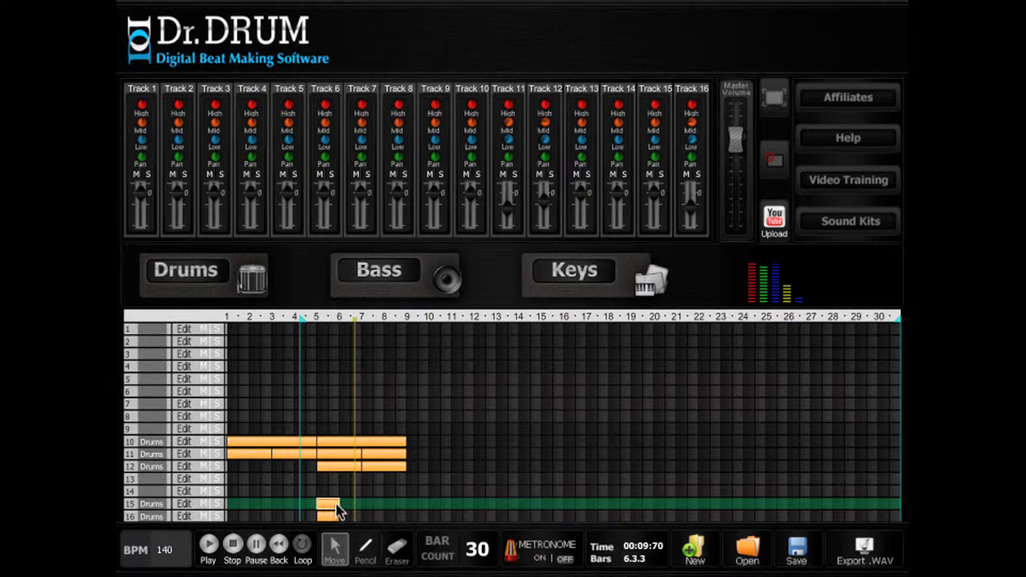
{"action": "left_click_drag", "start_coordinate": [345, 504], "coordinate": [345, 504]}
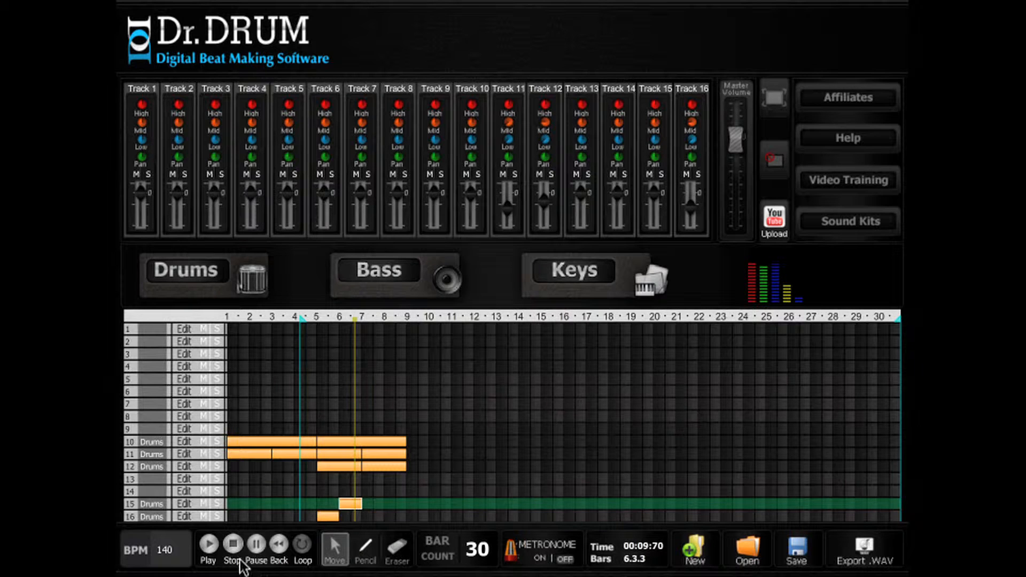
{"action": "left_click", "coordinate": [210, 545]}
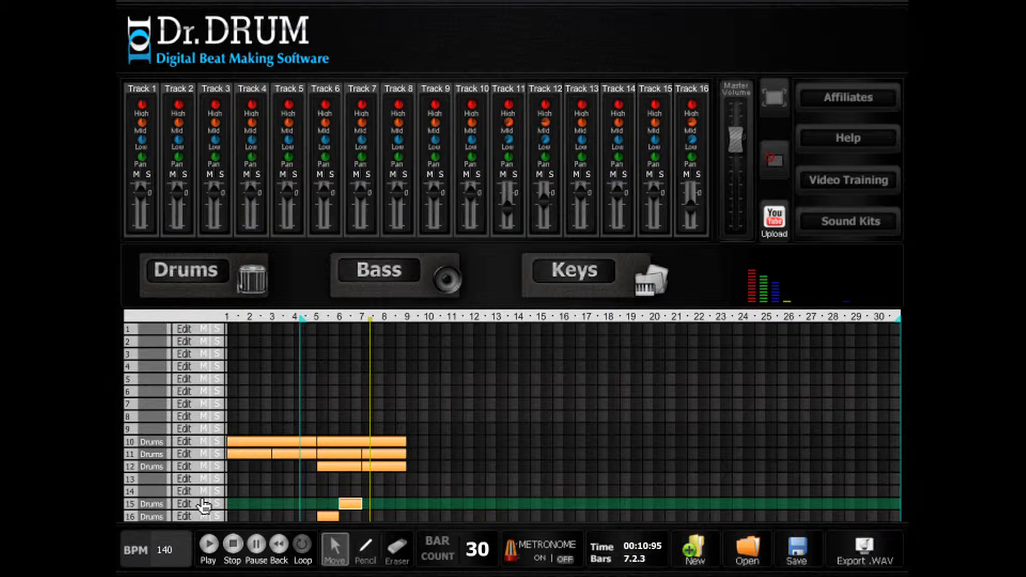
Reopen the track 15 pattern, adjust the track's mid and low EQ, pan and volume in the arrangement, and play the loop.
{"action": "left_click", "coordinate": [187, 503]}
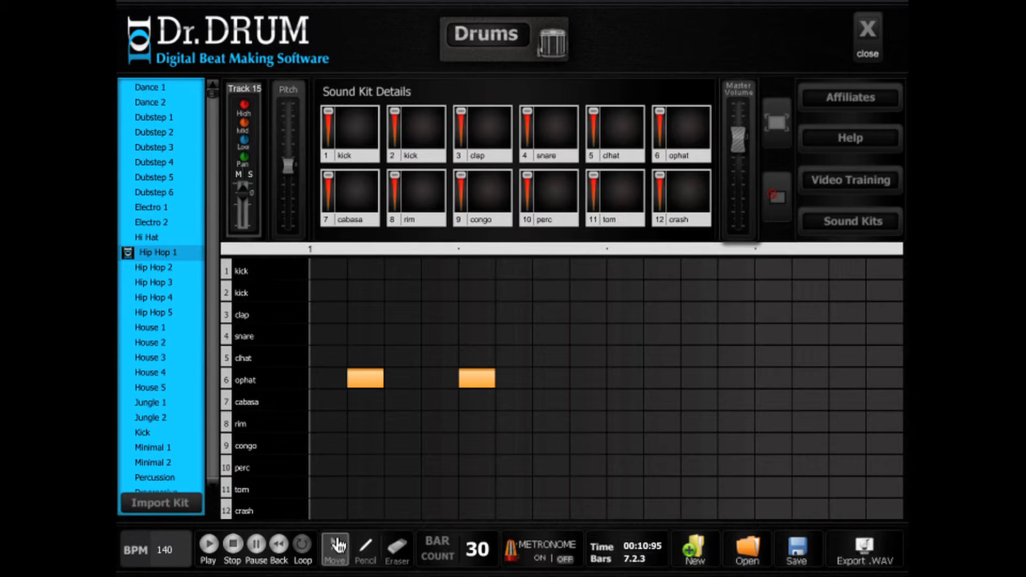
{"action": "left_click", "coordinate": [363, 553]}
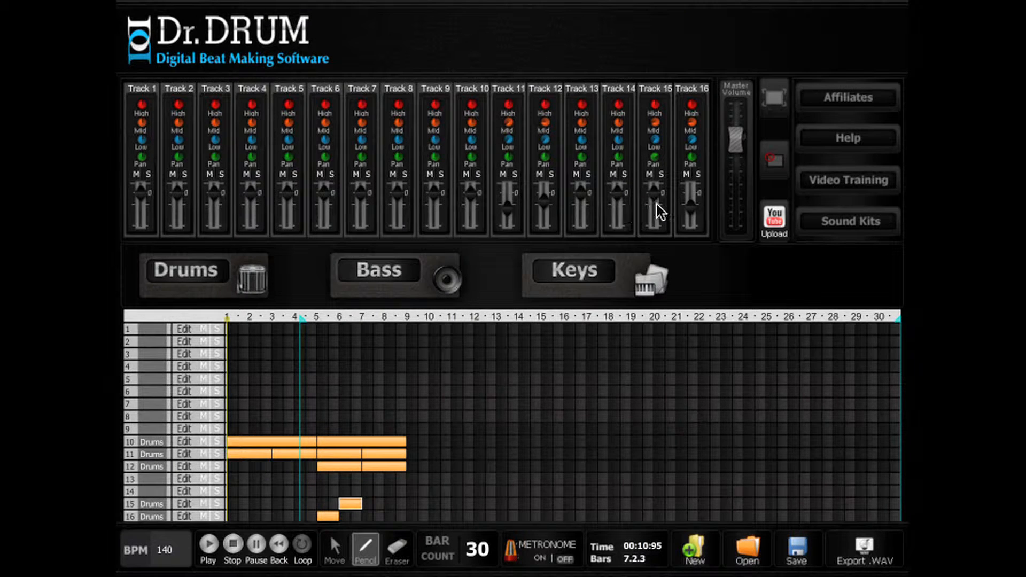
{"action": "left_click", "coordinate": [208, 544]}
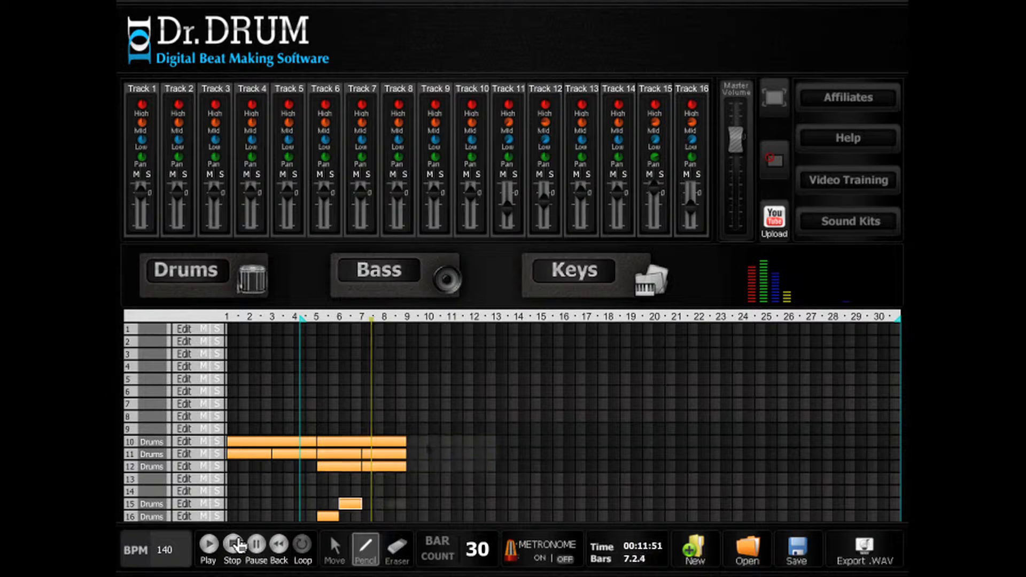
{"action": "left_click", "coordinate": [234, 545]}
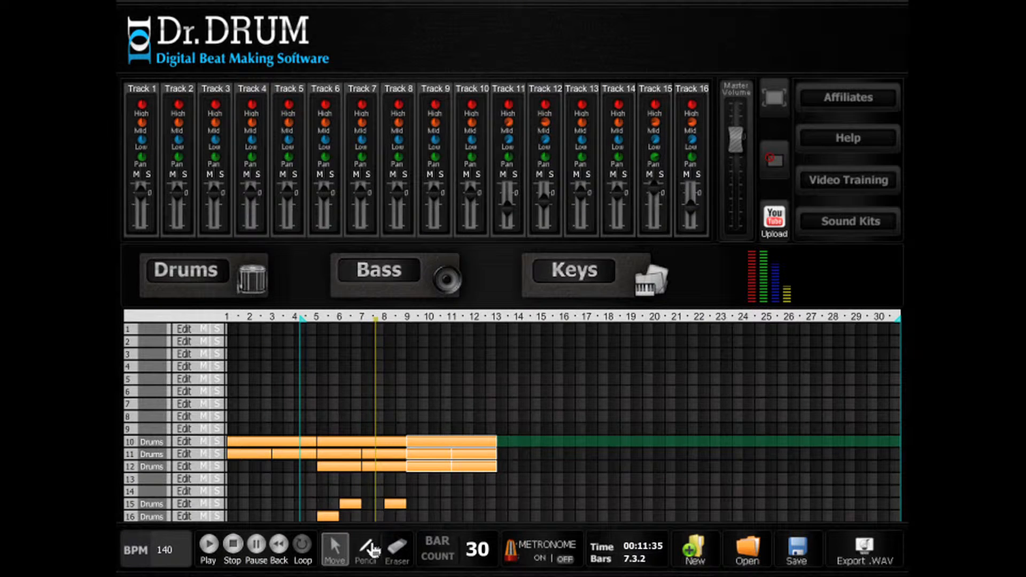
Draw a four-bar drum block on track 13 from bar 5 through bar 8 and open it for editing.
{"action": "left_click", "coordinate": [366, 547]}
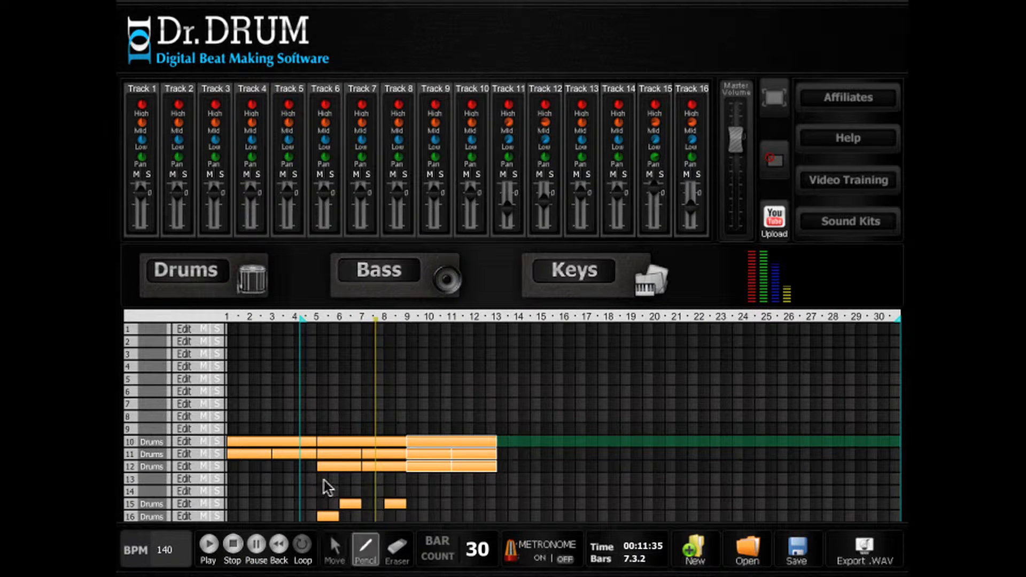
{"action": "left_click", "coordinate": [323, 478]}
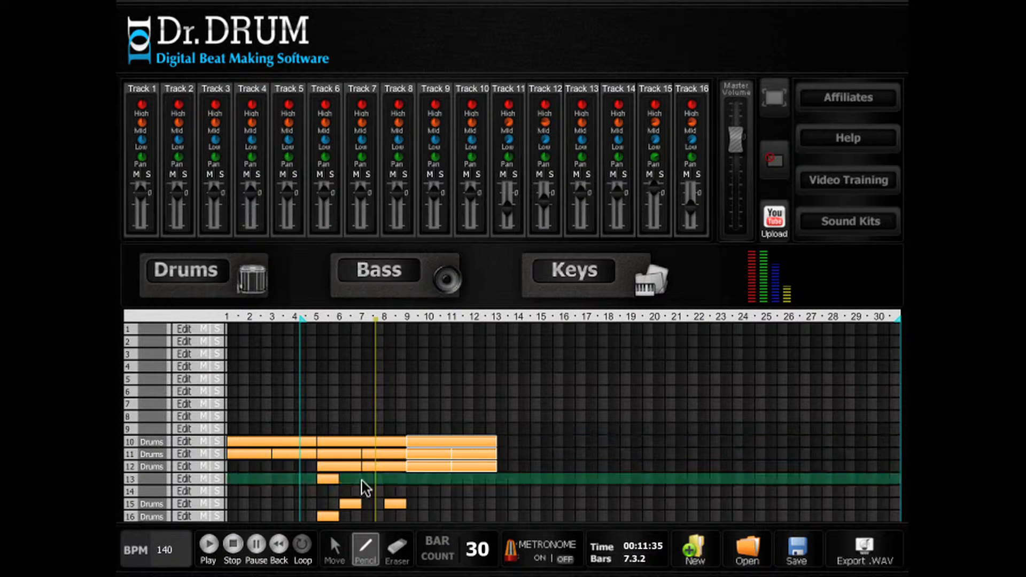
{"action": "left_click", "coordinate": [405, 478]}
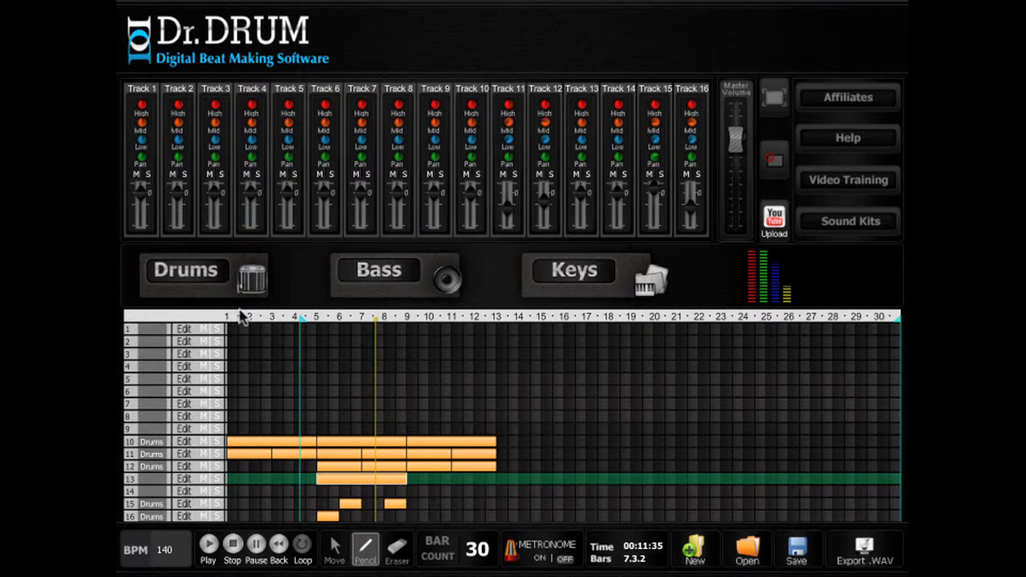
{"action": "left_click", "coordinate": [182, 477]}
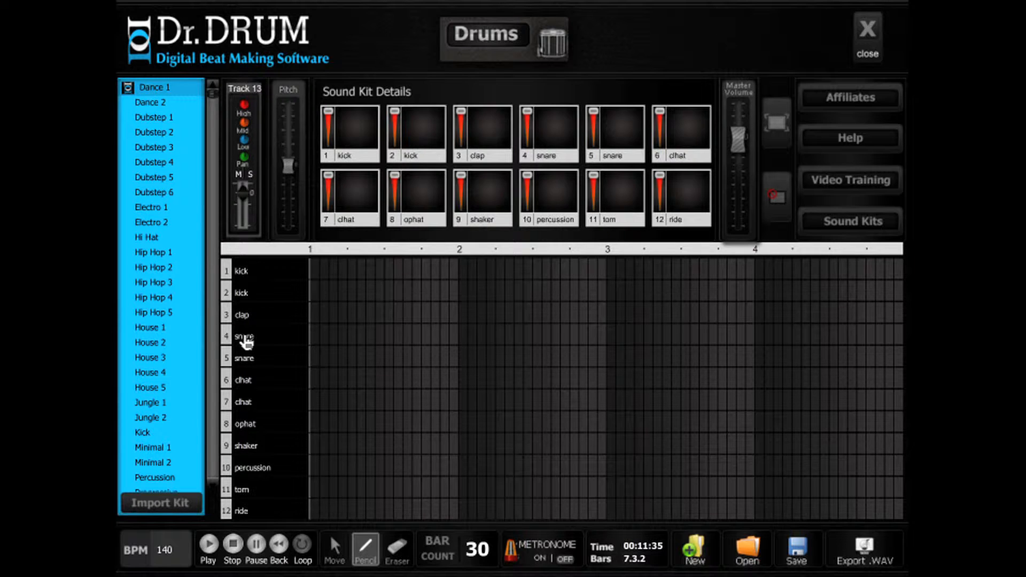
With the House 2 kit loaded, place hits on the fourth-row snare on beats 2 and 4 of the first two bars.
{"action": "left_click", "coordinate": [351, 335]}
{"action": "left_click", "coordinate": [425, 335]}
{"action": "left_click", "coordinate": [498, 335]}
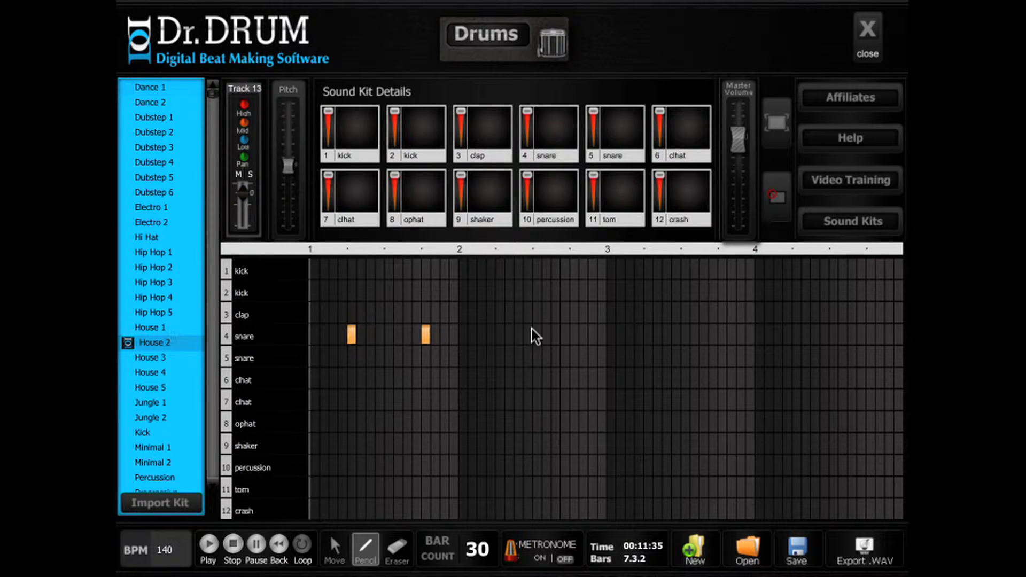
{"action": "left_click", "coordinate": [573, 335]}
Lower track 13's volume, reduce its mid and low EQ, and play the loop with the snare.
{"action": "left_click", "coordinate": [208, 544]}
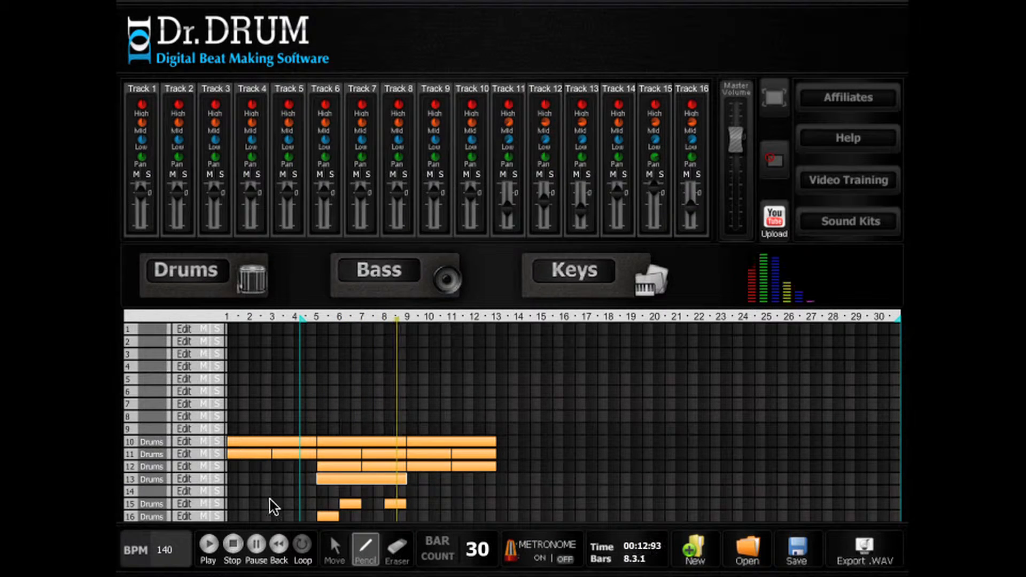
{"action": "left_click", "coordinate": [210, 545]}
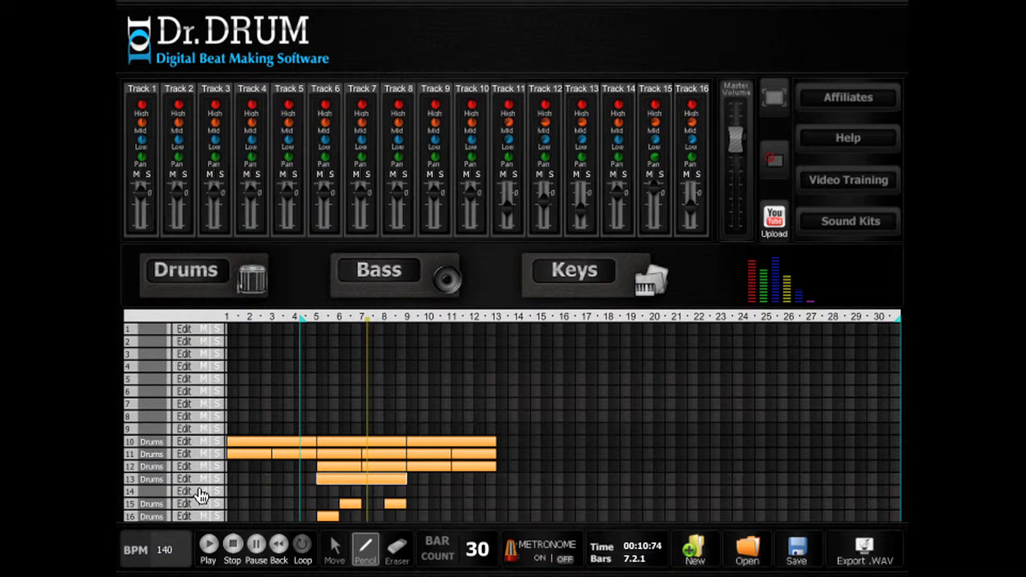
Layer clap hits over track 13's four snare hits, lower the clap pad's level, and play the loop from the arrangement.
{"action": "left_click", "coordinate": [184, 479]}
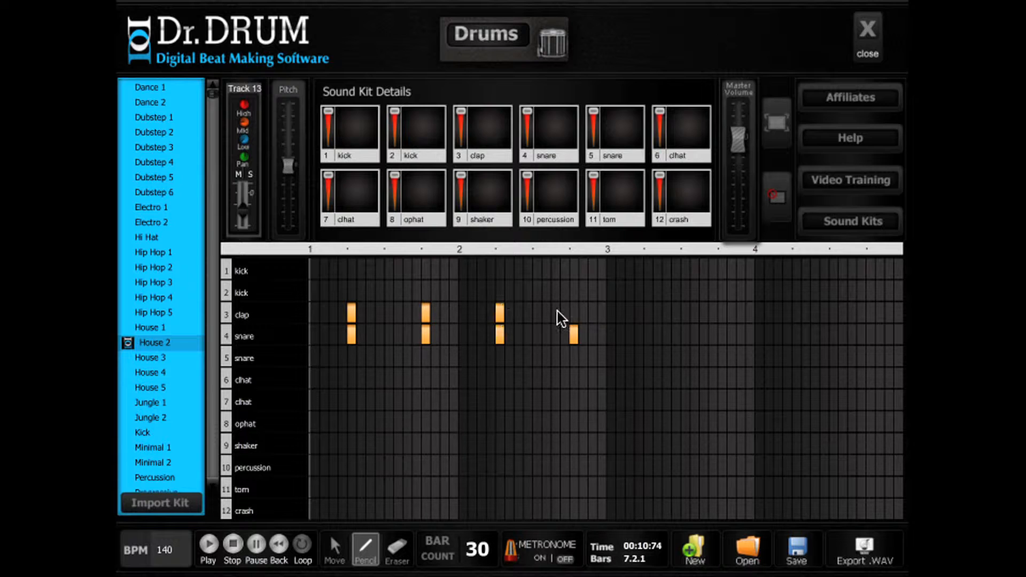
{"action": "left_click", "coordinate": [573, 312]}
{"action": "left_click_drag", "start_coordinate": [461, 111], "coordinate": [462, 128]}
{"action": "left_click", "coordinate": [866, 36]}
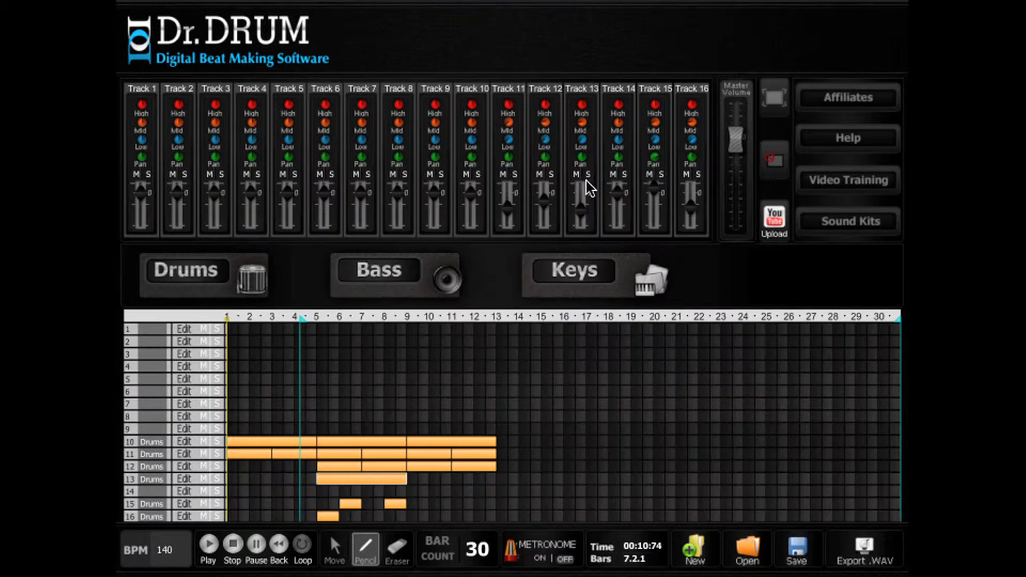
{"action": "left_click", "coordinate": [208, 545]}
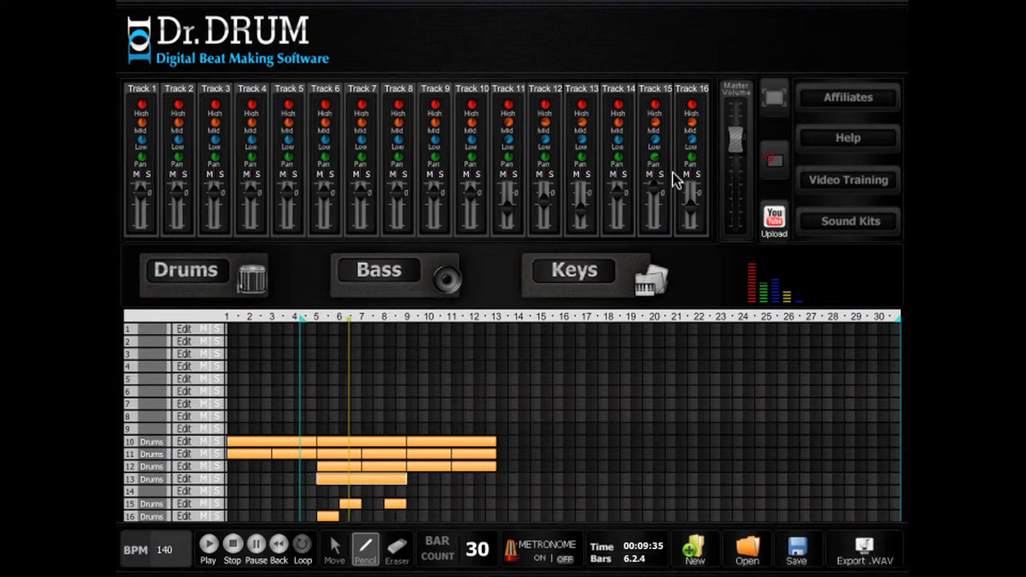
Raise the clap pad's level slightly in the track 13 pattern and play the loop from the arrangement.
{"action": "left_click", "coordinate": [184, 480]}
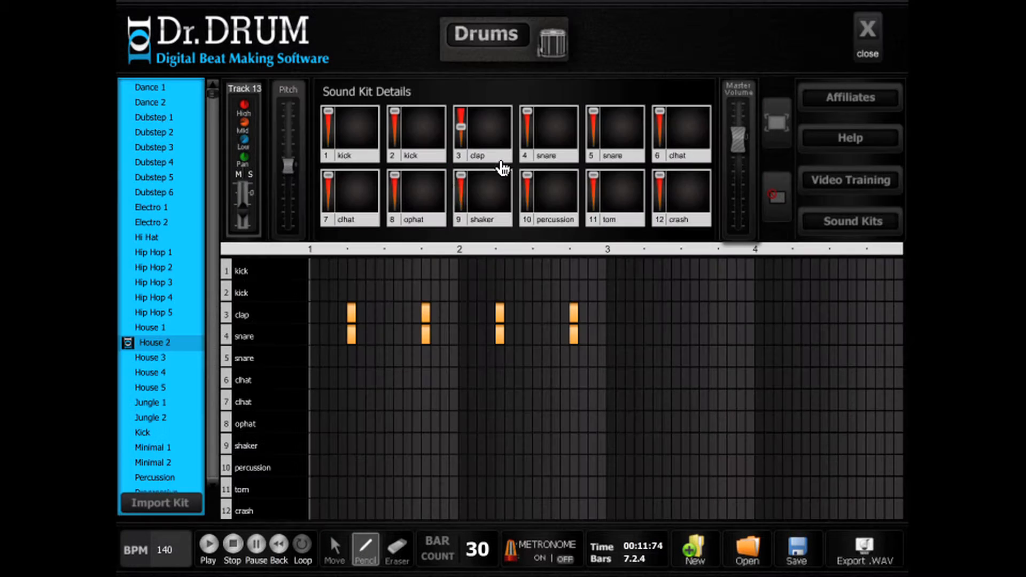
{"action": "left_click", "coordinate": [460, 120]}
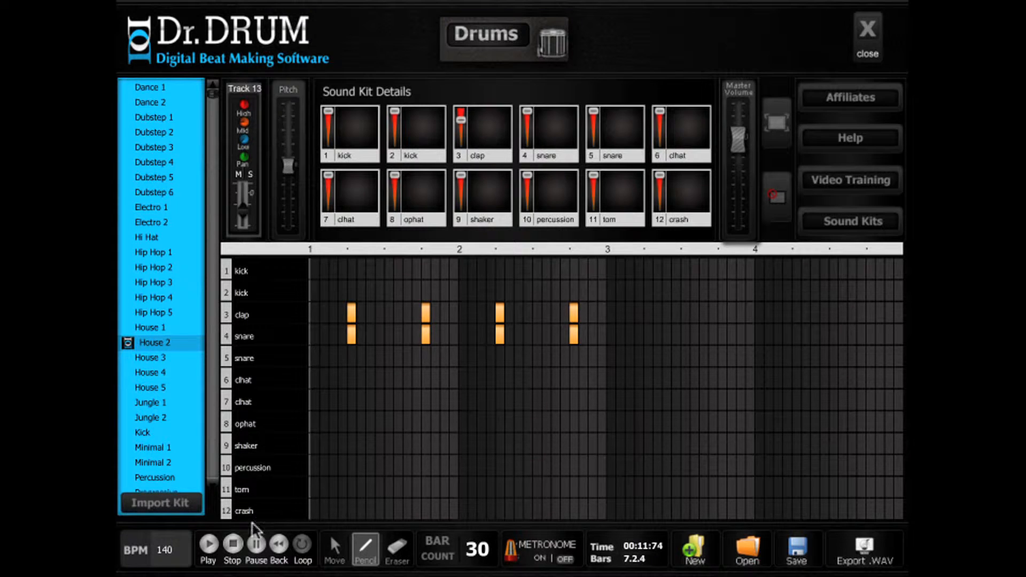
{"action": "left_click", "coordinate": [208, 544]}
{"action": "left_click", "coordinate": [867, 31]}
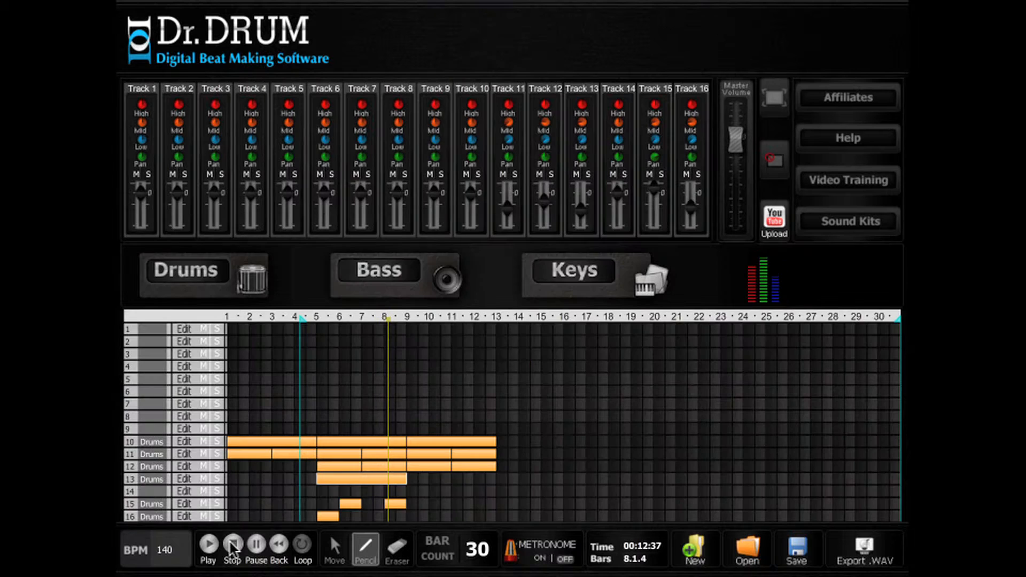
{"action": "left_click", "coordinate": [231, 542]}
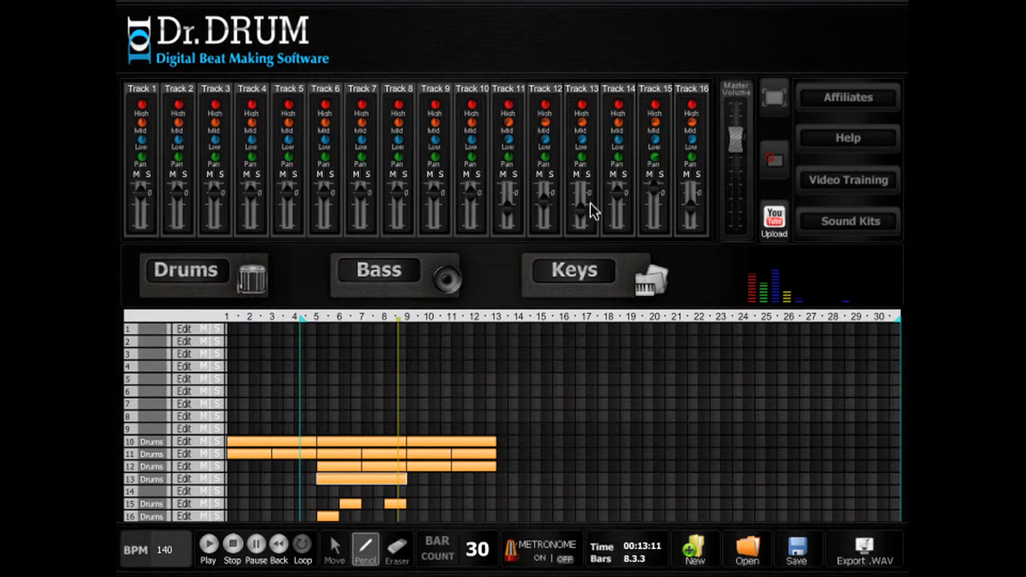
Extend track 13's clap and snare pattern through bars 3 and 4 with hits on beats 2 and 4.
{"action": "left_click", "coordinate": [183, 479]}
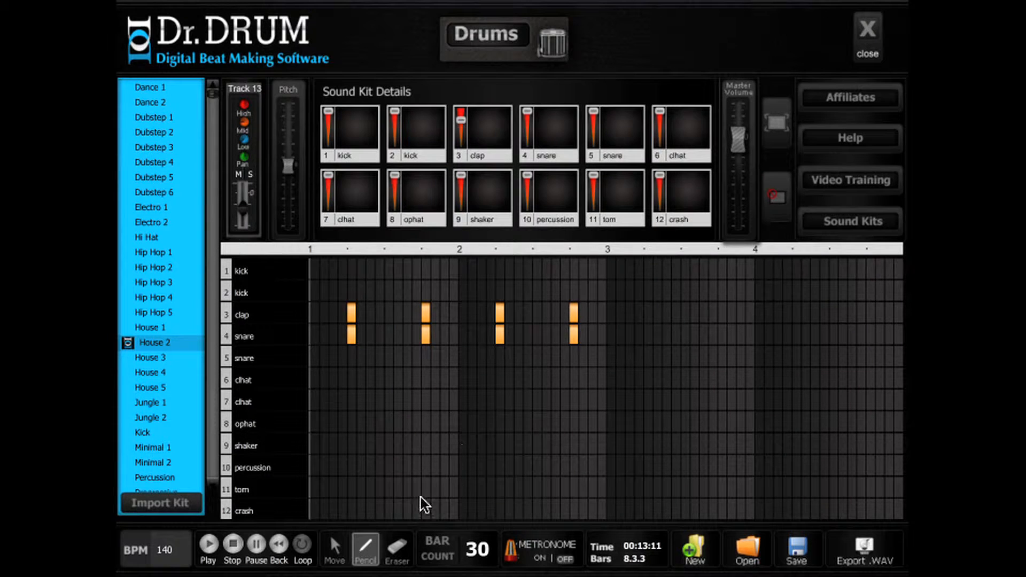
{"action": "left_click", "coordinate": [647, 315]}
{"action": "left_click", "coordinate": [649, 333]}
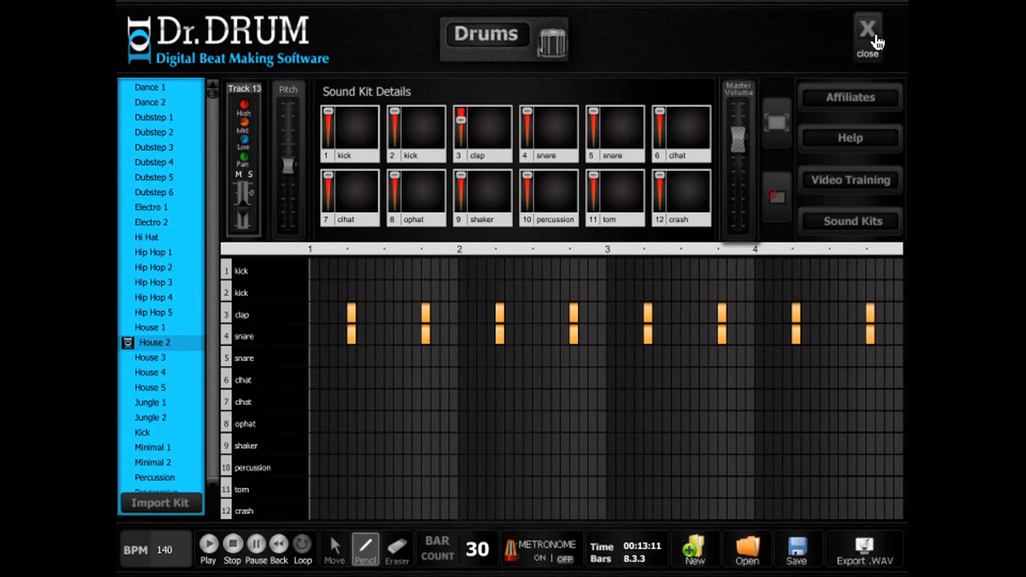
{"action": "left_click", "coordinate": [867, 32]}
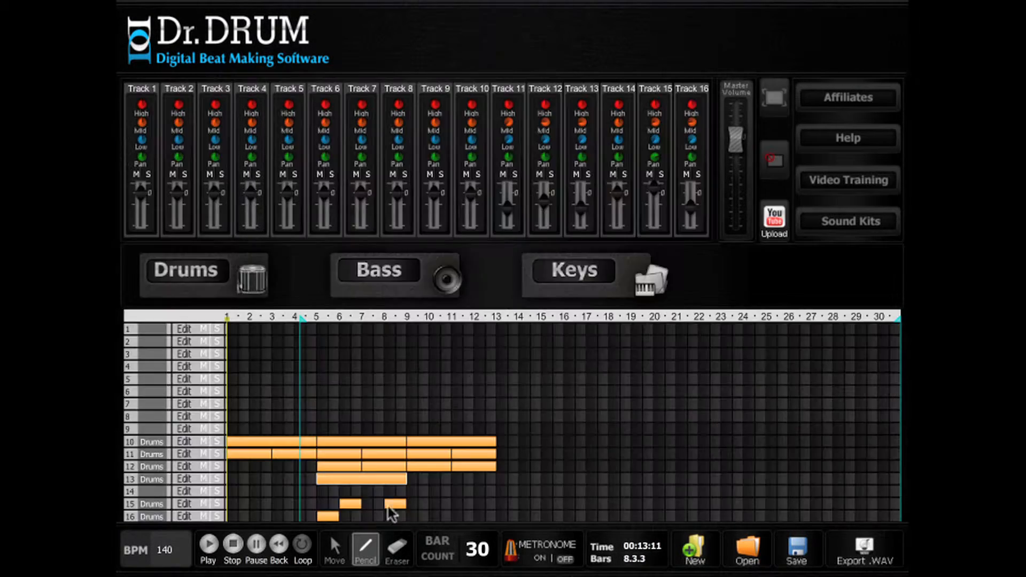
Copy track 13's block to bars 9–12 and track 15's blocks to bars 10 and 12, and play the arrangement.
{"action": "left_click", "coordinate": [334, 548]}
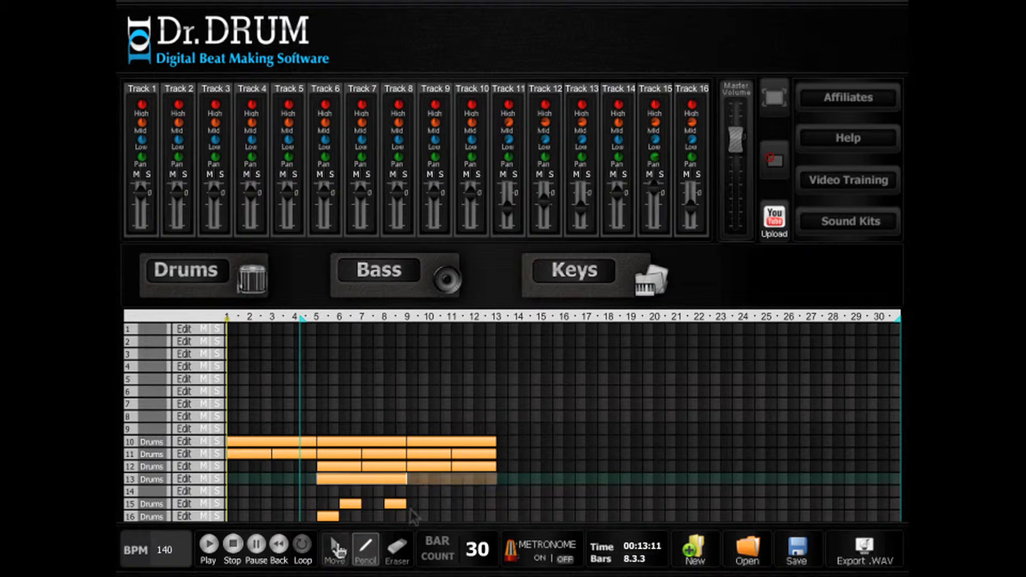
{"action": "left_click", "coordinate": [351, 504]}
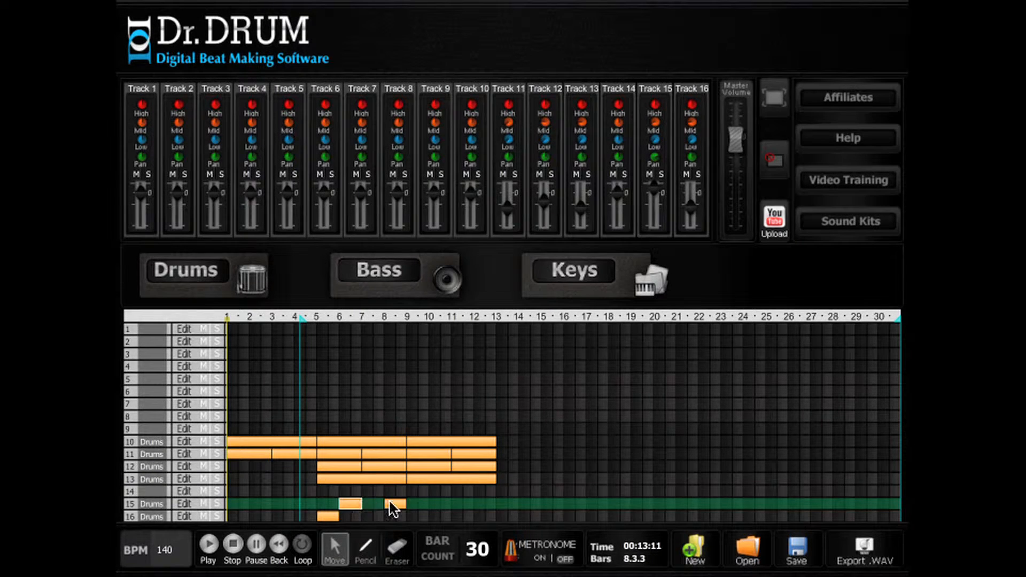
{"action": "left_click_drag", "start_coordinate": [353, 503], "coordinate": [441, 504]}
{"action": "left_click", "coordinate": [209, 544]}
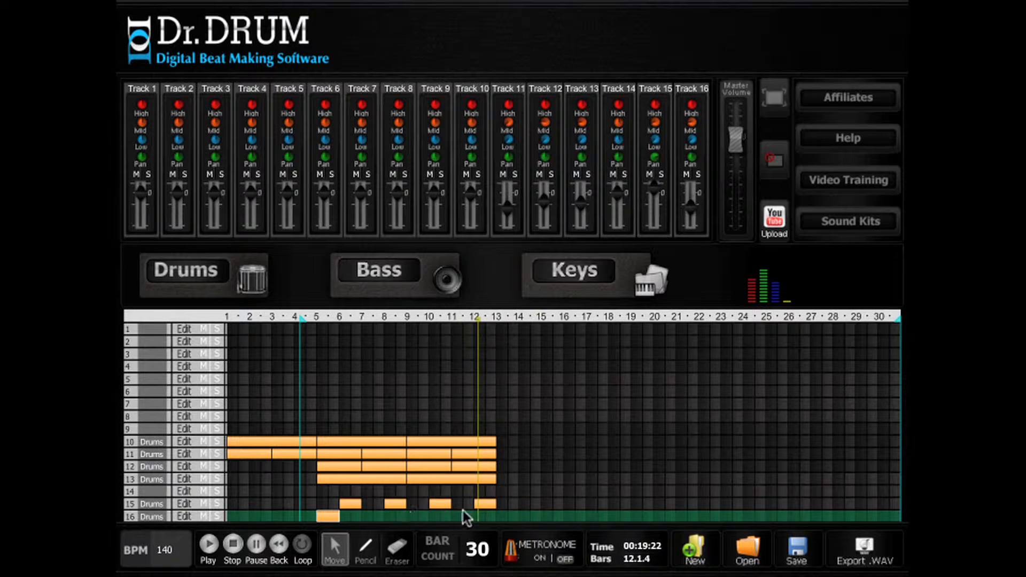
Copy track 16's crash block to bar 13 and add a one-bar track 10 pattern there with a single kick on beat 1.
{"action": "left_click", "coordinate": [506, 515]}
{"action": "left_click", "coordinate": [365, 548]}
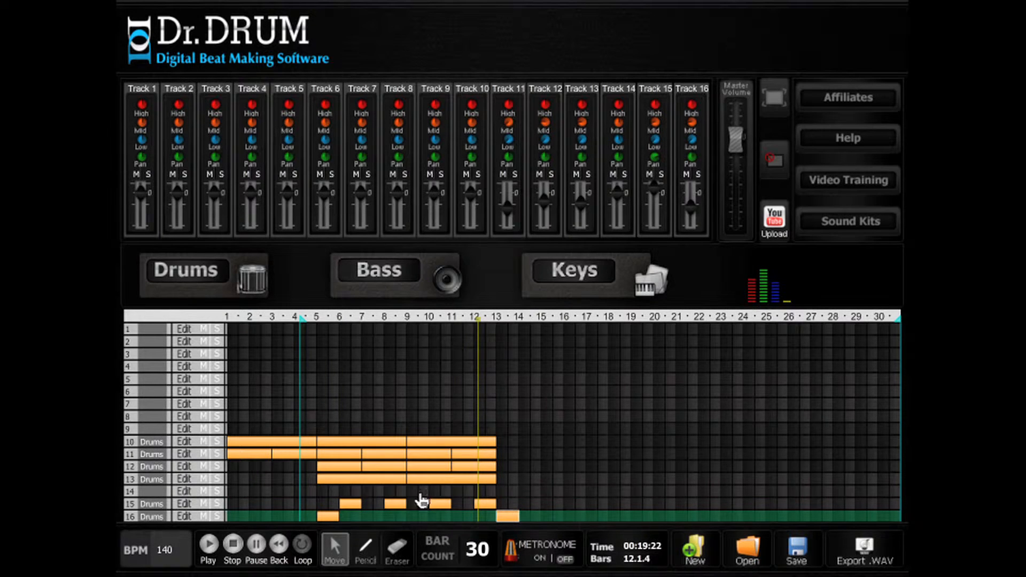
{"action": "left_click", "coordinate": [186, 441]}
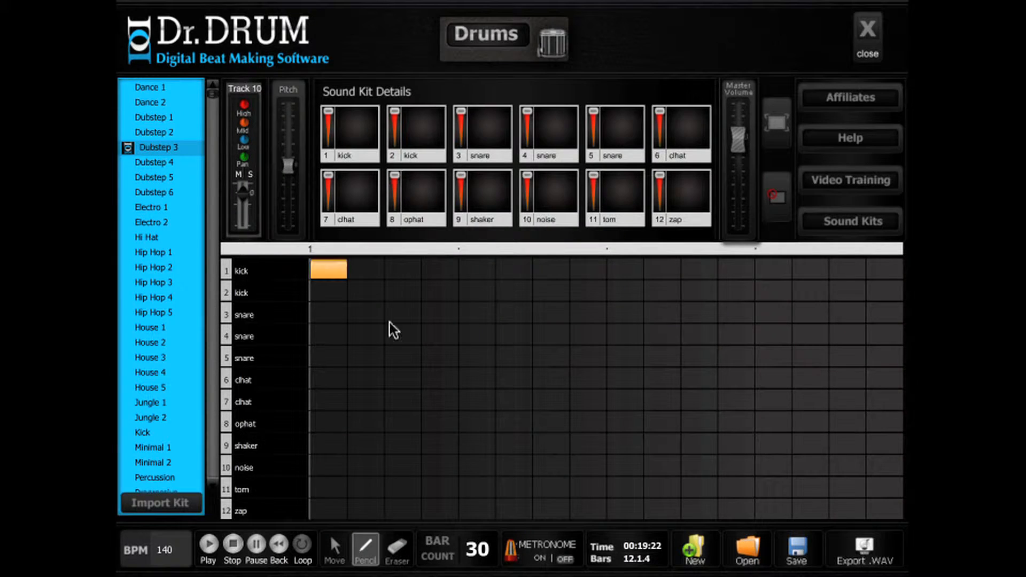
{"action": "left_click", "coordinate": [867, 30]}
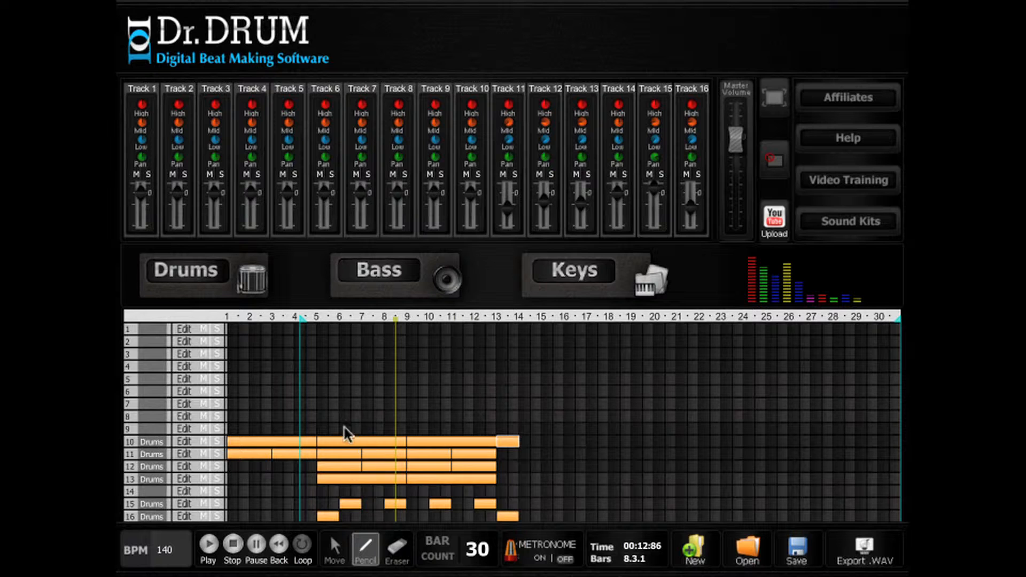
Draw a two-bar block on track 9 starting at bar 5 and open it as a Bass pattern.
{"action": "left_click", "coordinate": [320, 428]}
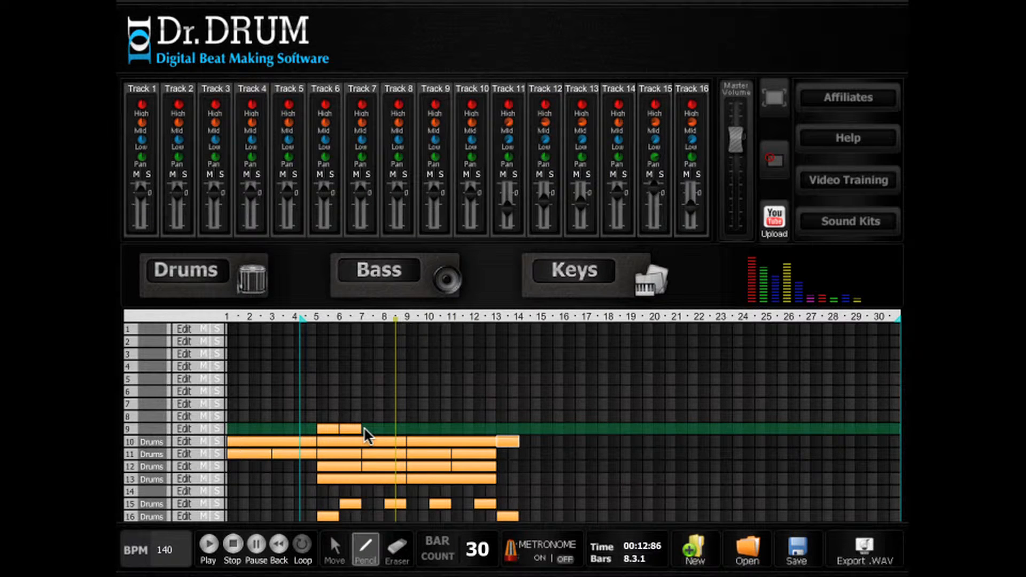
{"action": "left_click_drag", "start_coordinate": [364, 428], "coordinate": [361, 428]}
{"action": "left_click", "coordinate": [454, 297]}
Load Bass 45, place low A notes across the two bars ending on B and C, play it, and lower track 9's volume.
{"action": "left_click_drag", "start_coordinate": [246, 96], "coordinate": [245, 146]}
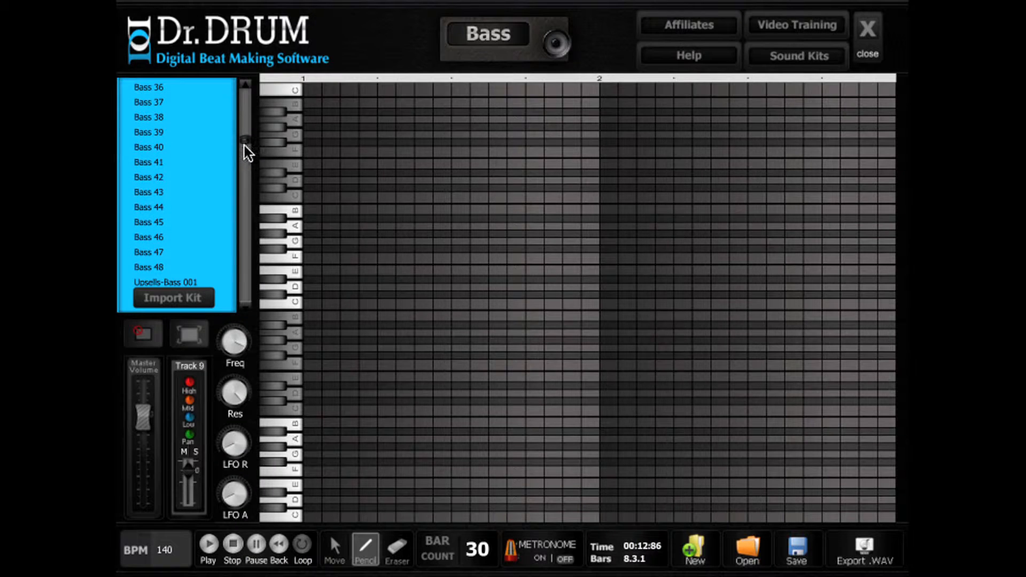
{"action": "left_click", "coordinate": [158, 223]}
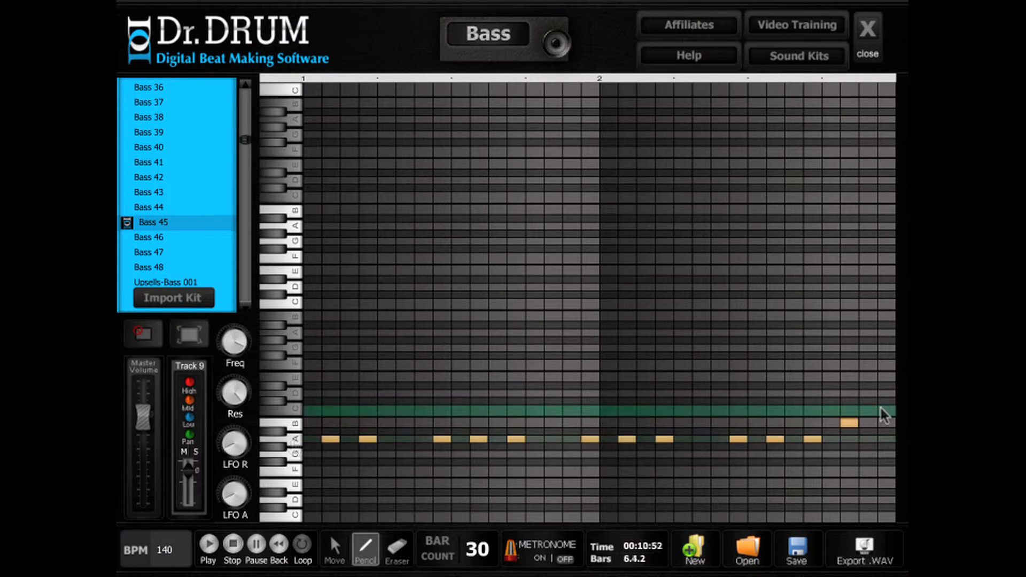
{"action": "left_click", "coordinate": [885, 411]}
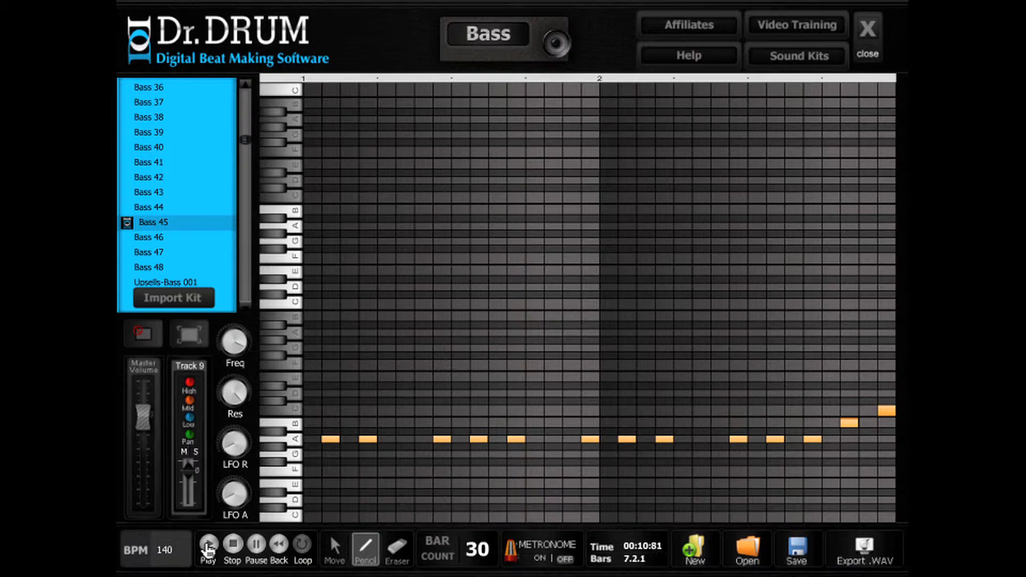
{"action": "left_click", "coordinate": [233, 546]}
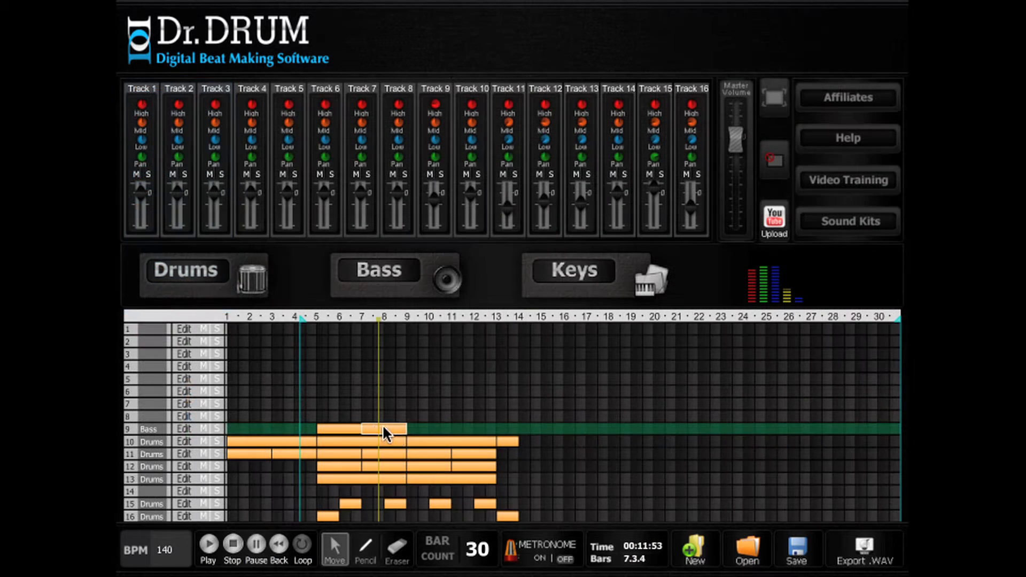
Repeat track 9's two-bar bass block through bar 12 and play the arrangement.
{"action": "left_click", "coordinate": [412, 428]}
{"action": "left_click_drag", "start_coordinate": [416, 426], "coordinate": [463, 426]}
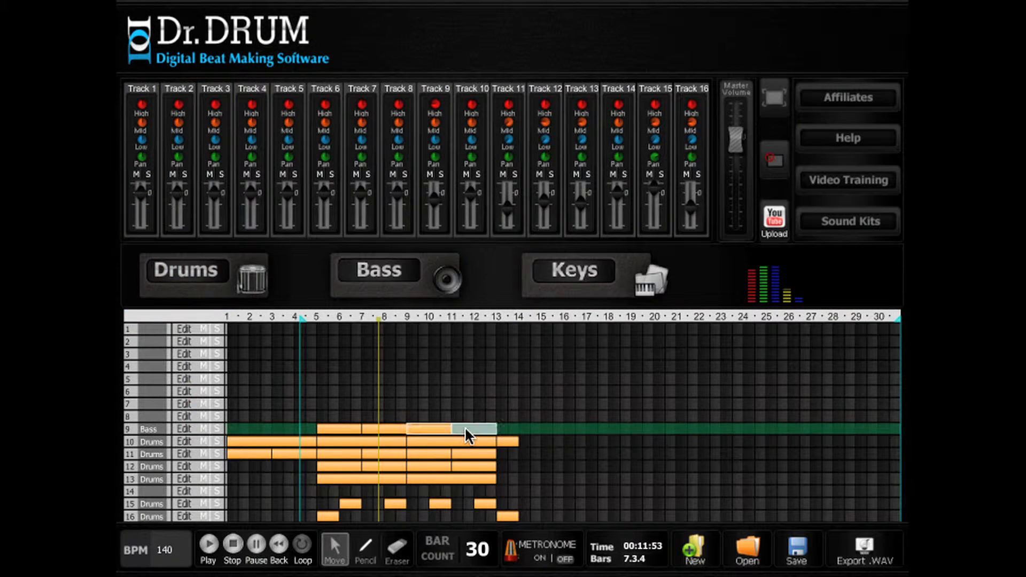
{"action": "left_click", "coordinate": [208, 547]}
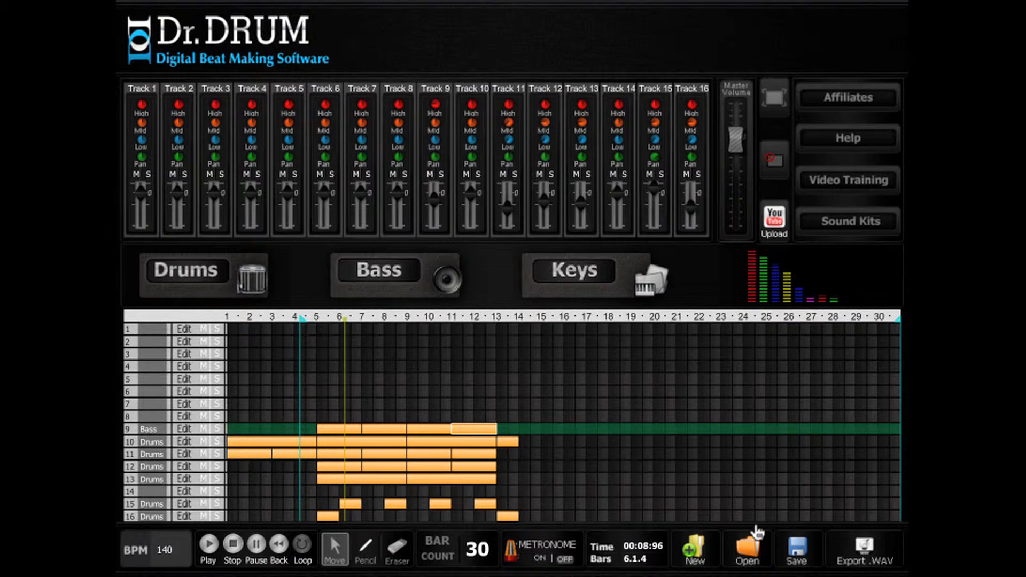
Save the project over the existing Trance Tutorial.xml file in the projects folder.
{"action": "left_click", "coordinate": [800, 553]}
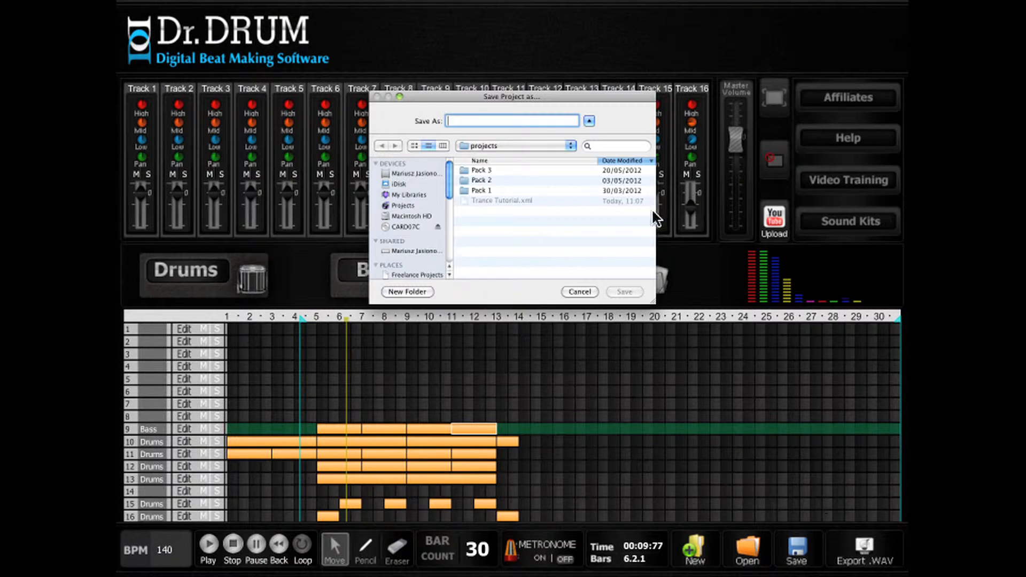
{"action": "left_click", "coordinate": [469, 200]}
{"action": "left_click", "coordinate": [640, 293]}
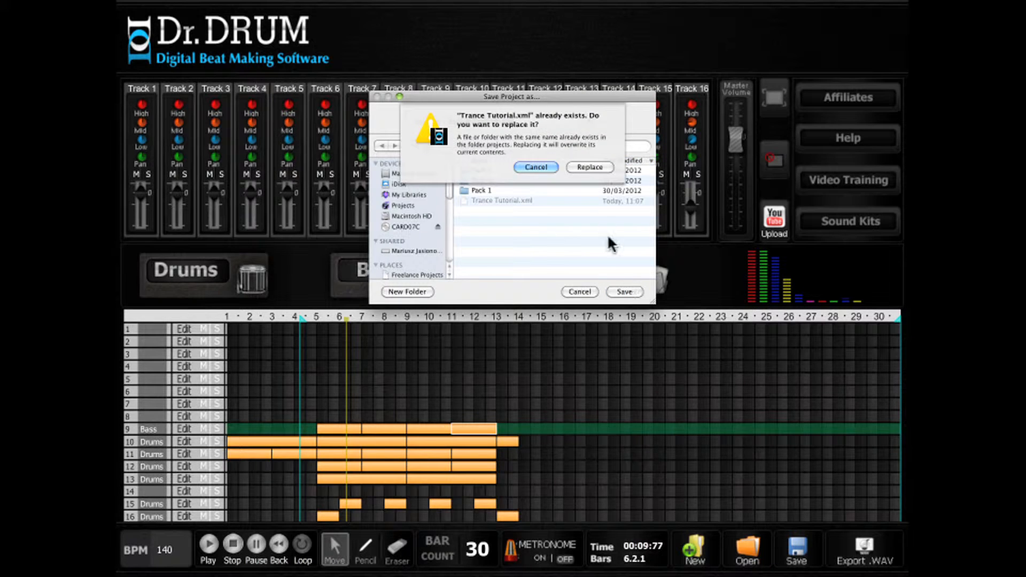
{"action": "left_click", "coordinate": [583, 163]}
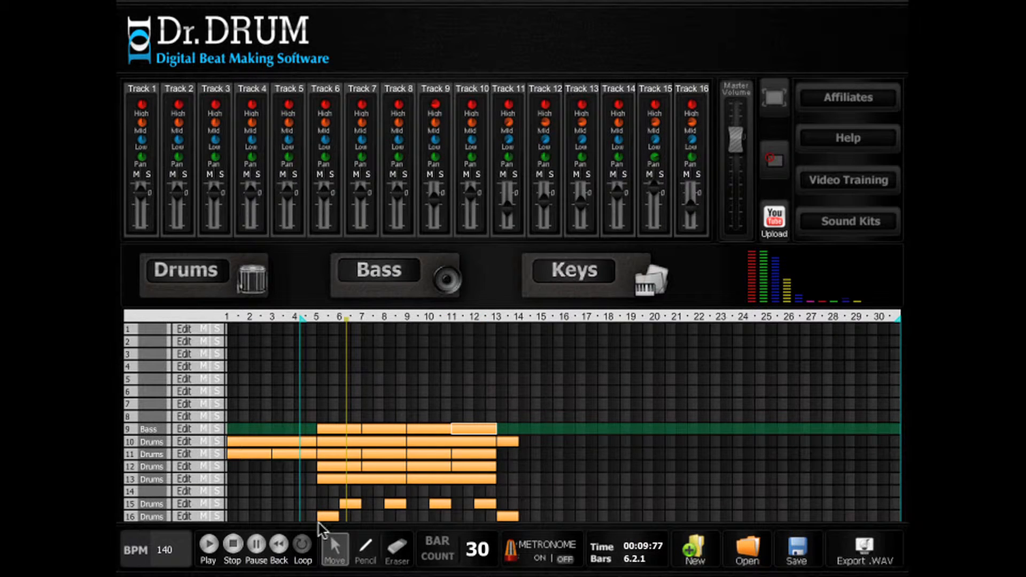
Draw a four-bar block on track 1 starting at bar 5 and open it as a Keys pattern.
{"action": "left_click", "coordinate": [366, 551]}
{"action": "left_click_drag", "start_coordinate": [322, 328], "coordinate": [393, 328]}
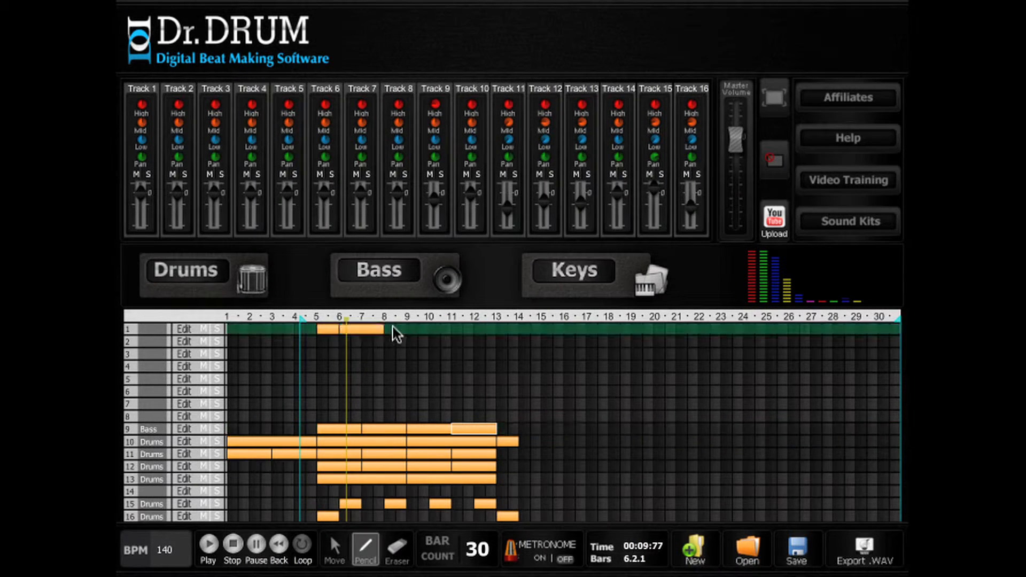
{"action": "left_click", "coordinate": [402, 328]}
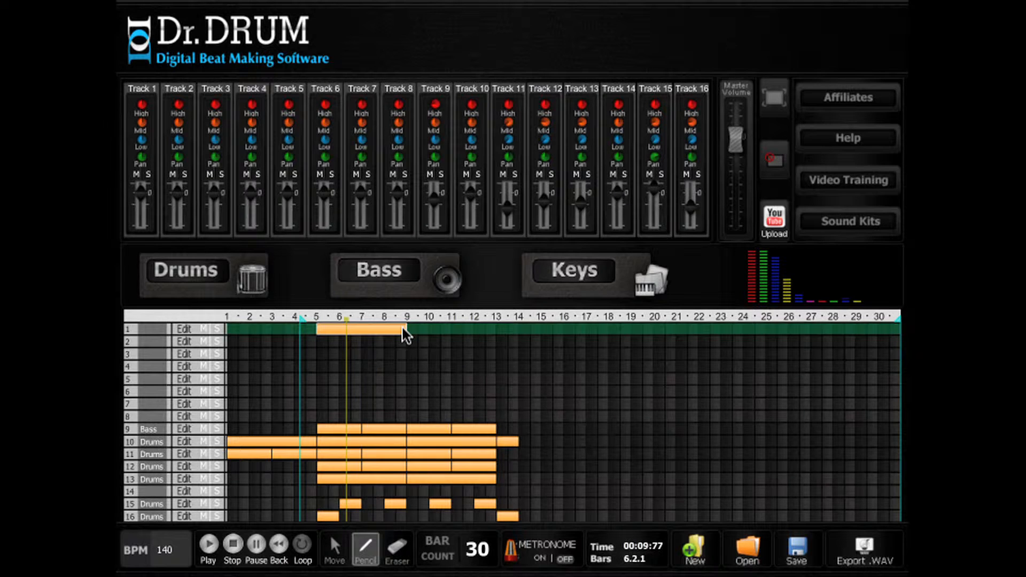
{"action": "left_click", "coordinate": [187, 330]}
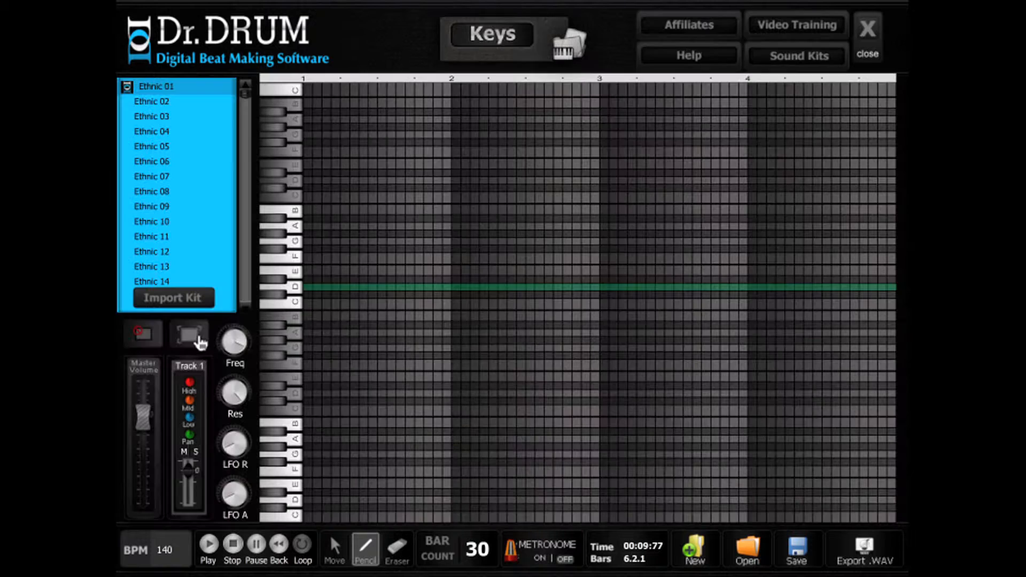
Load Pad 13, start bars 1–2 with two octave A notes plus C and bars 3–4 with the A notes plus D, and play the arrangement.
{"action": "left_click_drag", "start_coordinate": [246, 91], "coordinate": [244, 139]}
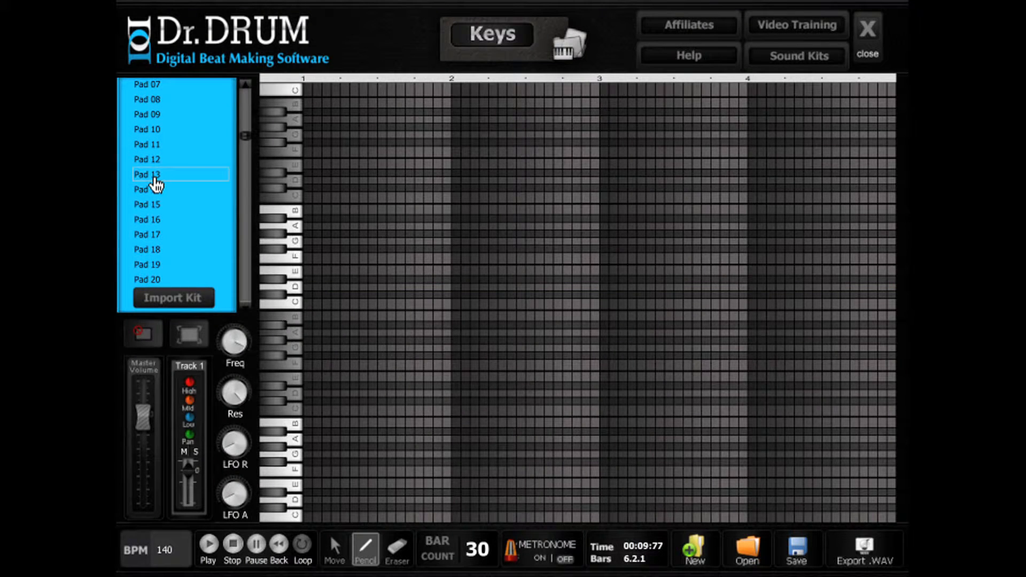
{"action": "left_click", "coordinate": [154, 176]}
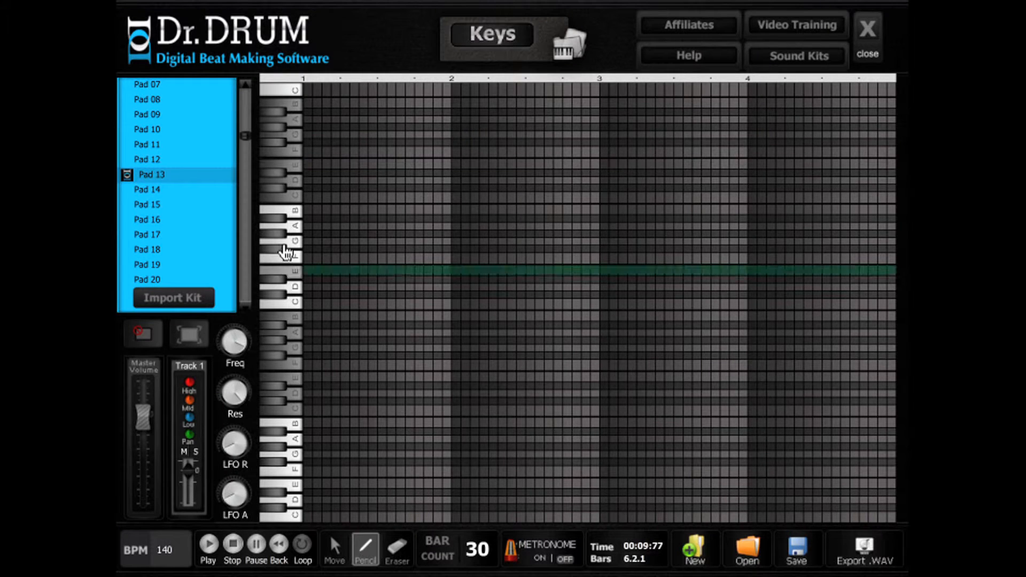
{"action": "left_click", "coordinate": [308, 226]}
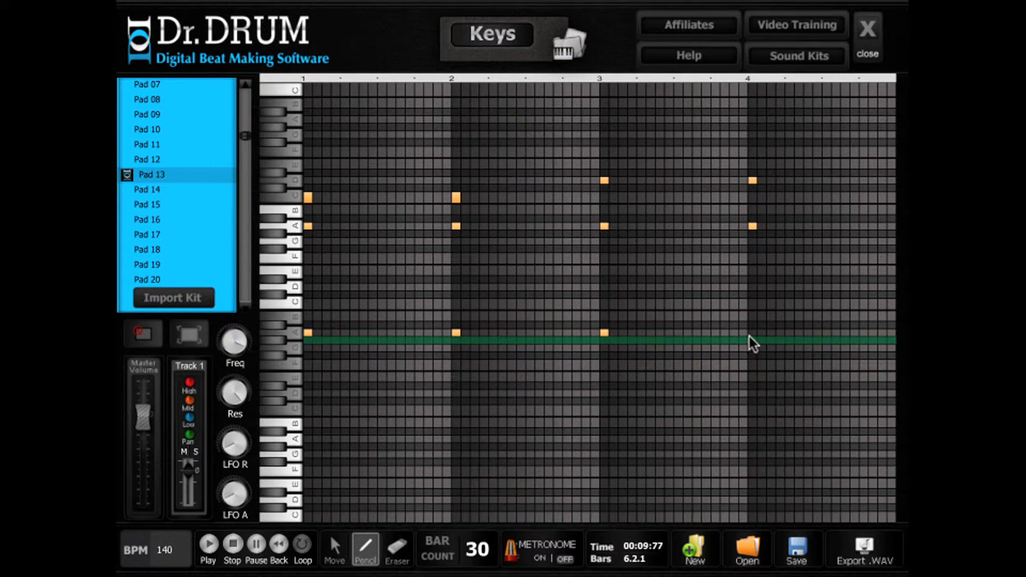
{"action": "left_click", "coordinate": [752, 333]}
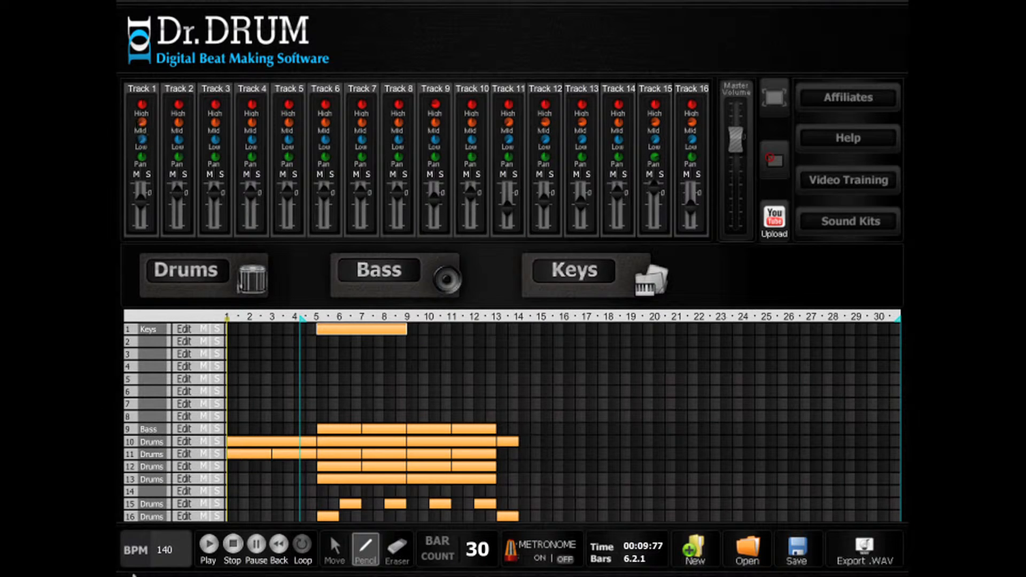
{"action": "left_click", "coordinate": [209, 554]}
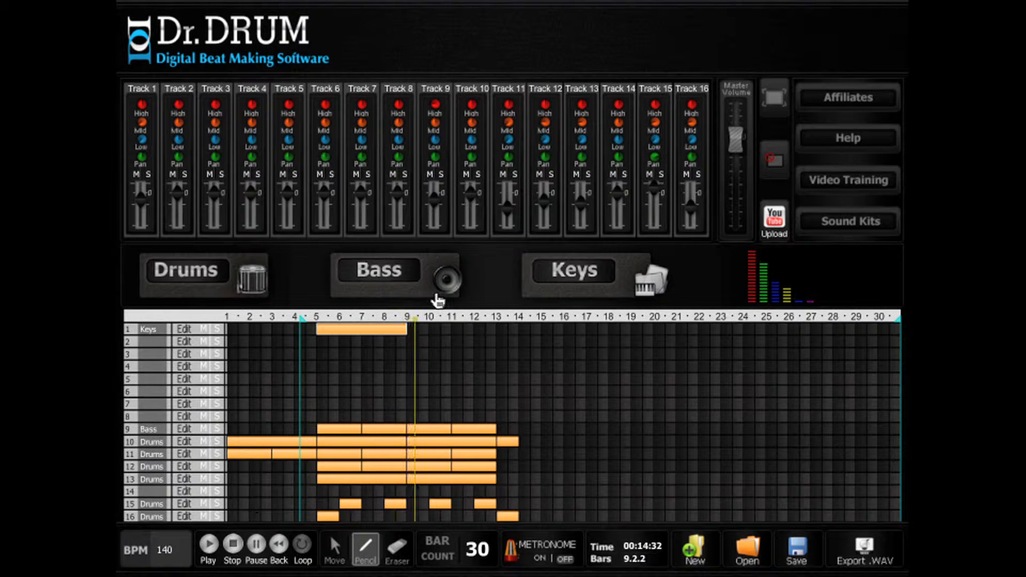
{"action": "left_click", "coordinate": [259, 547]}
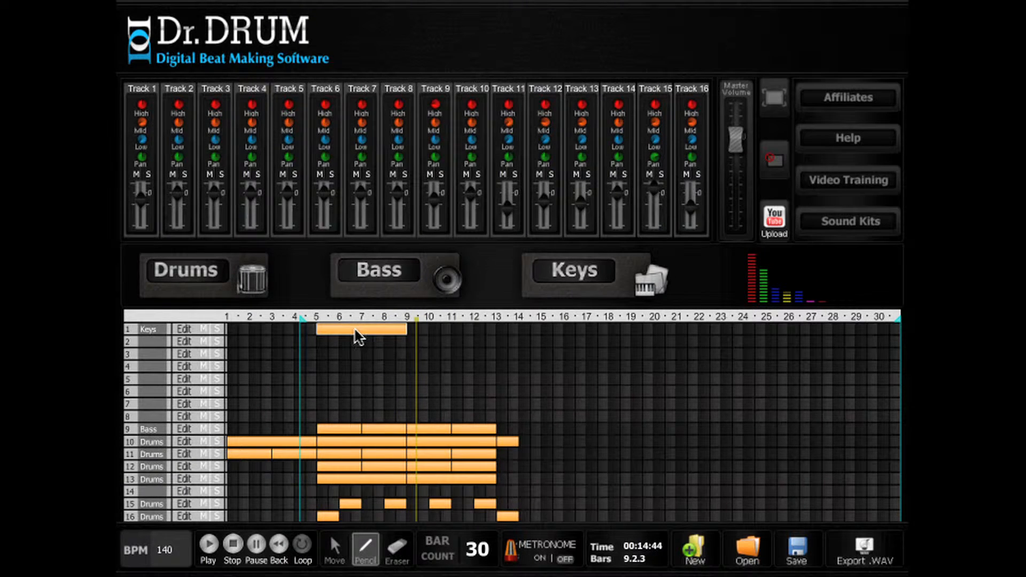
Copy track 1's four-bar Keys block to bars 9–12, reopen its pattern, and play the arrangement.
{"action": "left_click", "coordinate": [335, 553]}
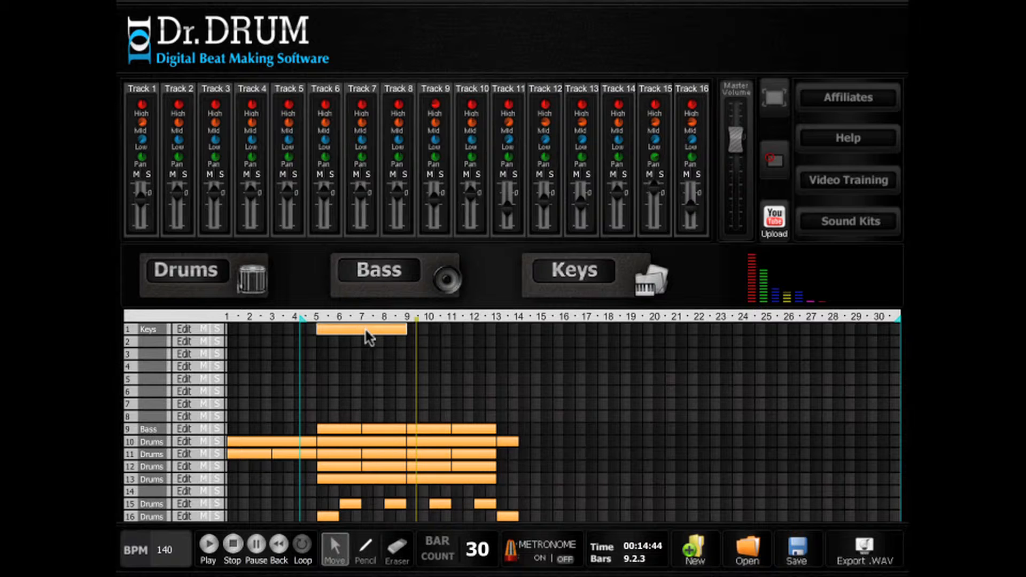
{"action": "left_click_drag", "start_coordinate": [366, 331], "coordinate": [455, 330]}
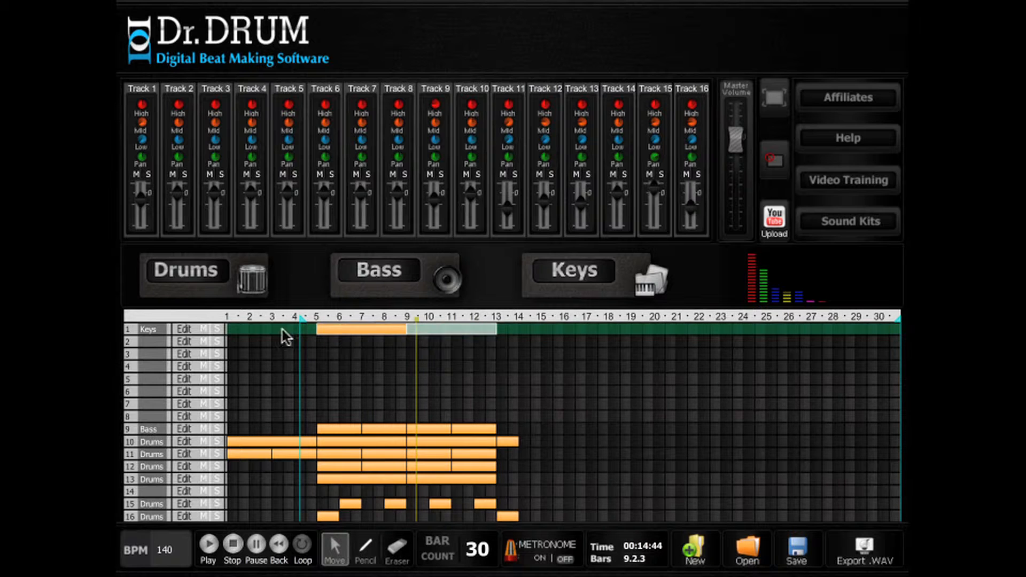
{"action": "left_click", "coordinate": [185, 330]}
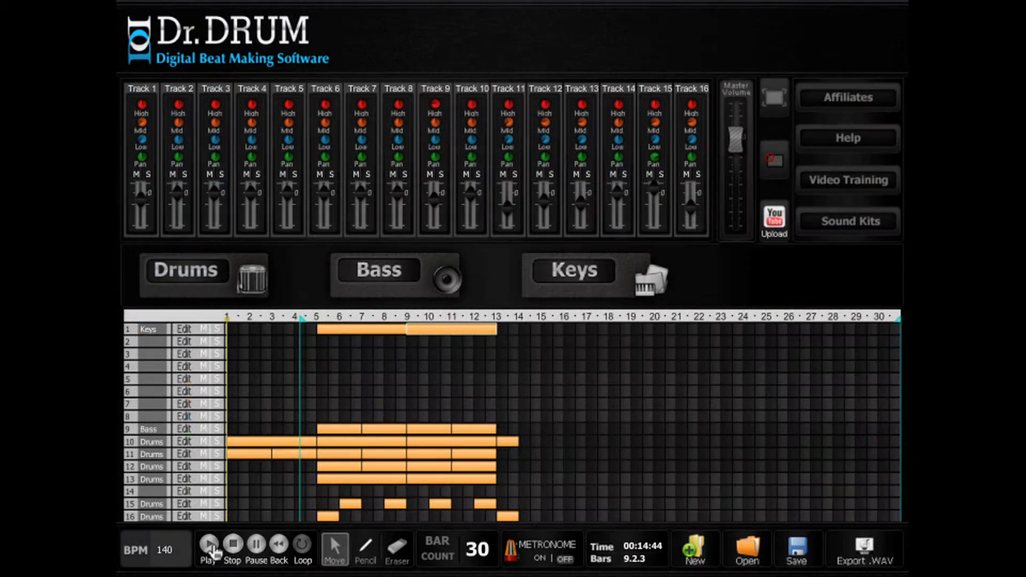
{"action": "left_click", "coordinate": [211, 546]}
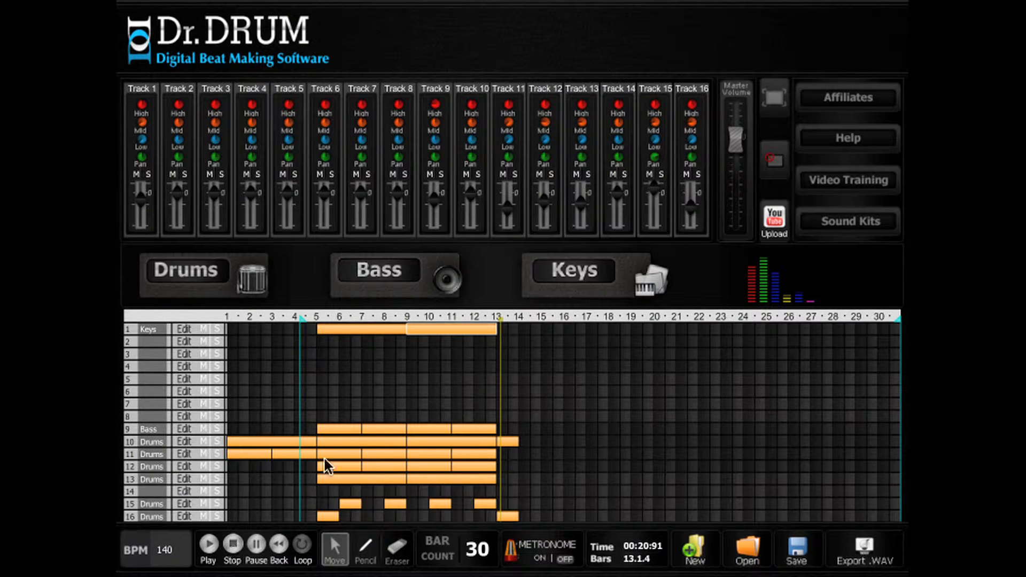
Draw a two-bar block on track 2 starting at bar 5 and open it as a Keys pattern.
{"action": "left_click", "coordinate": [362, 556]}
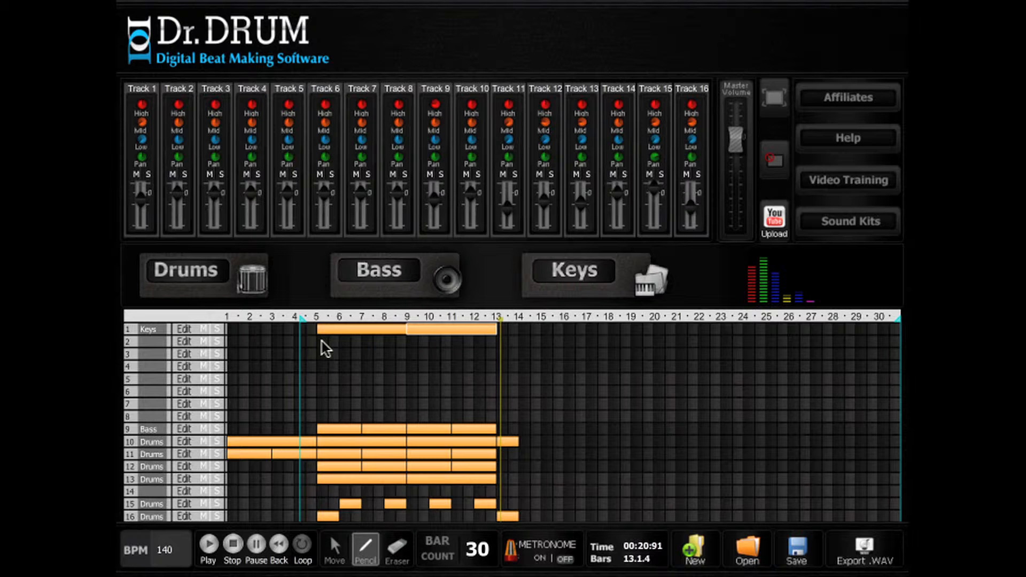
{"action": "left_click", "coordinate": [322, 340]}
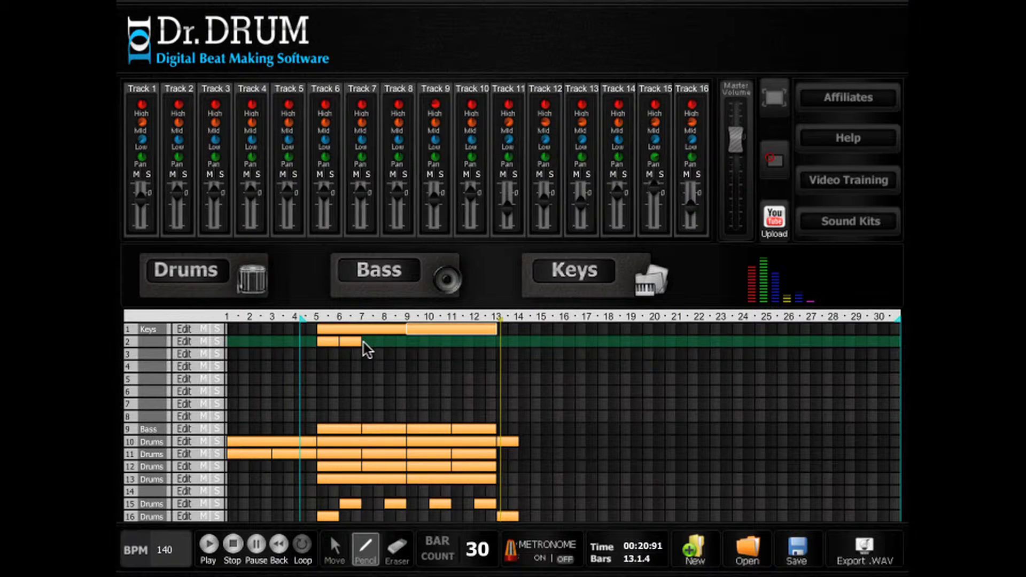
{"action": "left_click", "coordinate": [362, 342]}
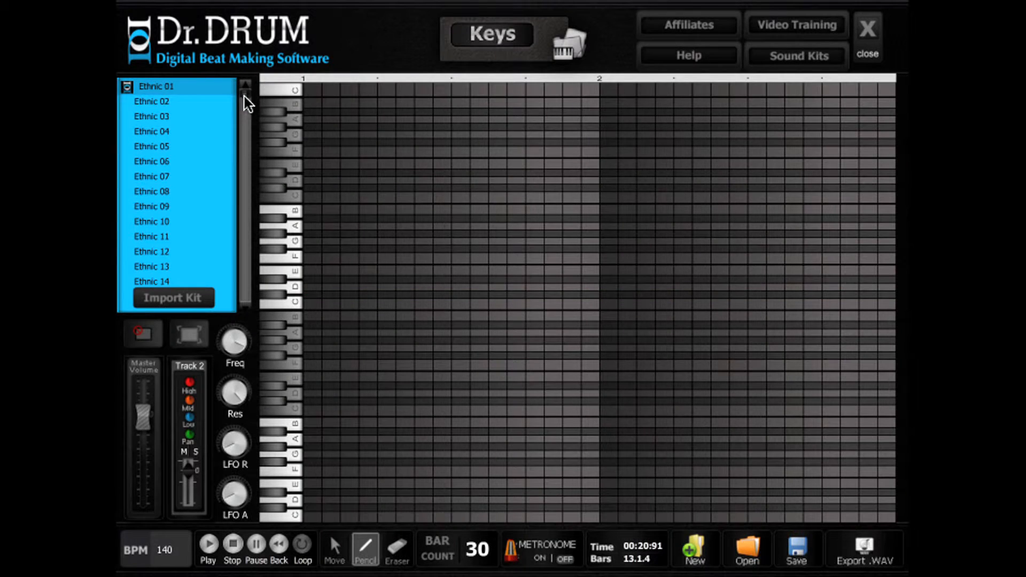
Switch track 2 to Bass, fill its two-bar pattern with high and low A pairs, using a high B in the last pair, and play it.
{"action": "scroll", "coordinate": [244, 96], "scroll_direction": "down", "scroll_amount": 10}
{"action": "left_click", "coordinate": [147, 228]}
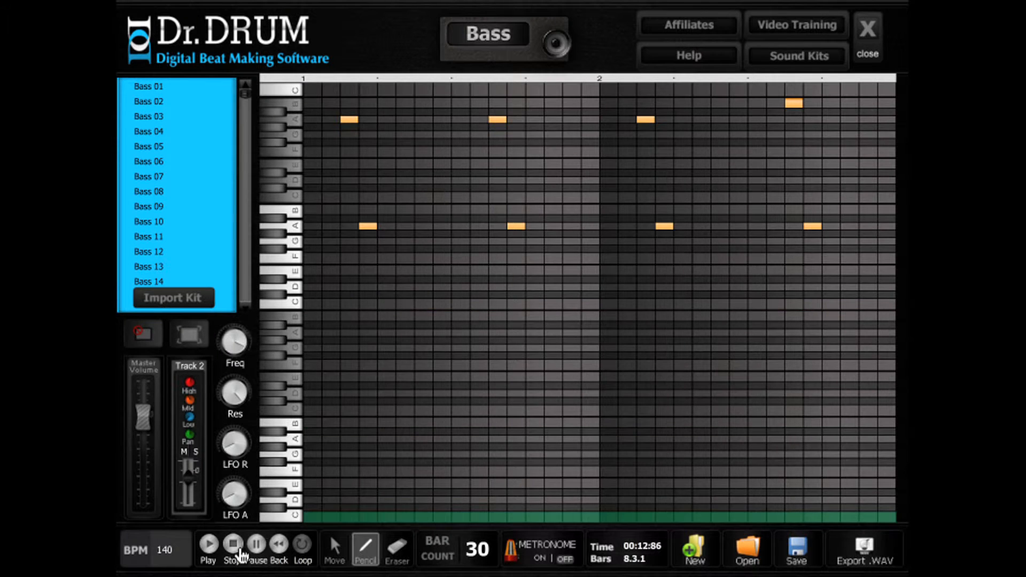
{"action": "left_click", "coordinate": [209, 543]}
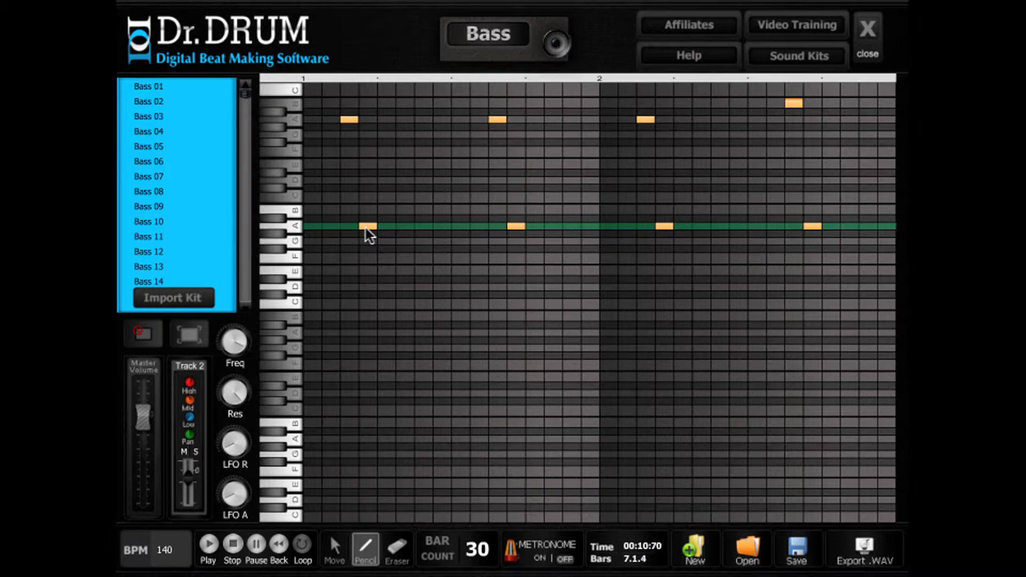
{"action": "left_click", "coordinate": [867, 33]}
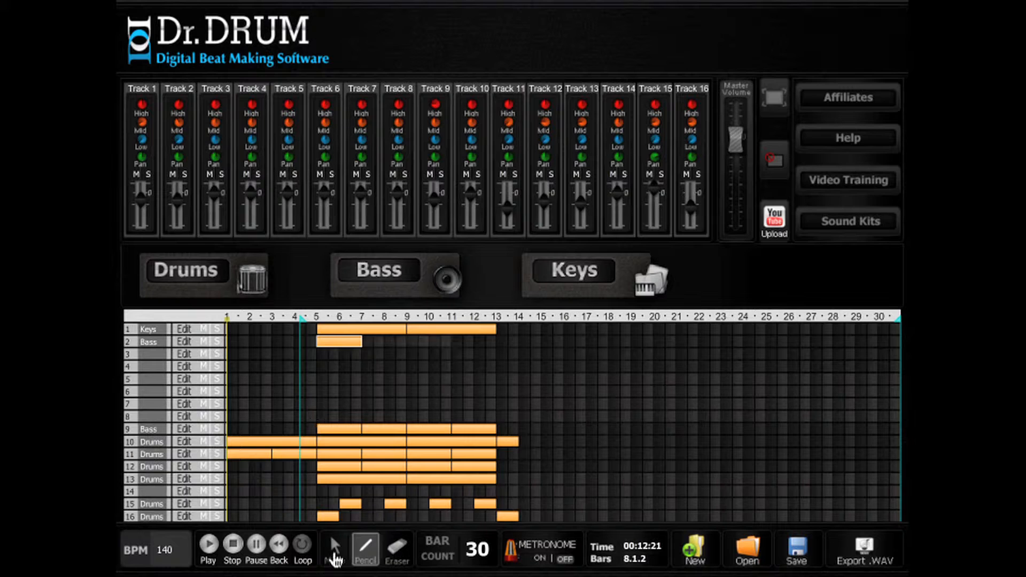
Copy track 2's two-bar Bass block to fill bars 7–12 and play the arrangement.
{"action": "left_click", "coordinate": [335, 554]}
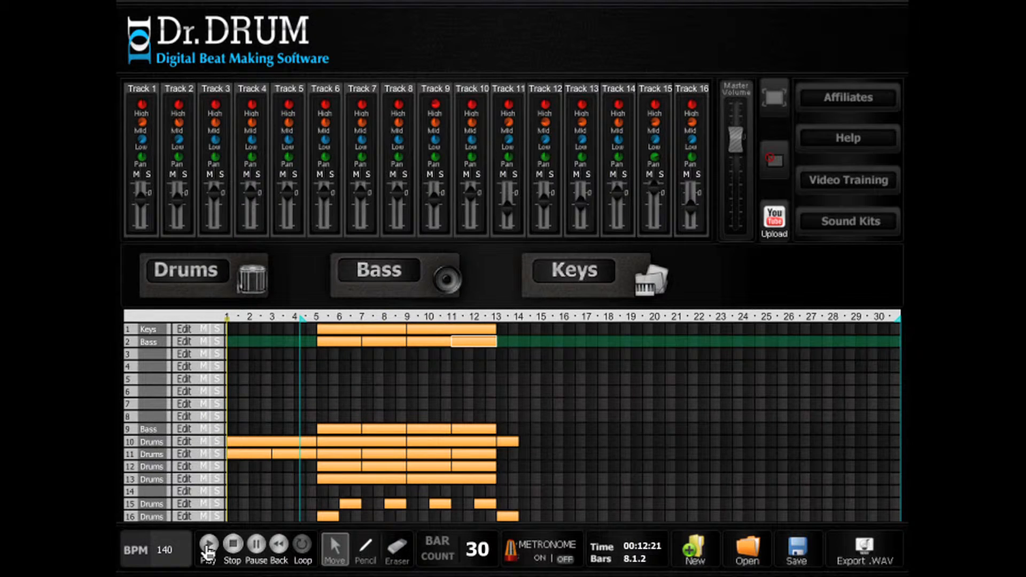
{"action": "left_click", "coordinate": [209, 548]}
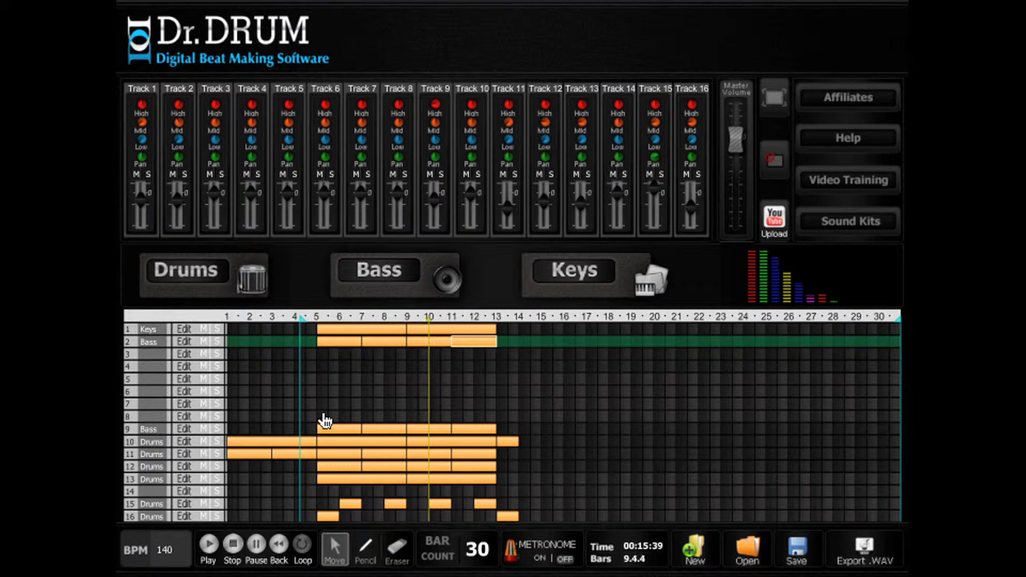
{"action": "key", "text": "space"}
Copy track 2's first two Bass blocks to bars 13–16 and move the playback start marker to bar 12.
{"action": "left_click", "coordinate": [387, 344]}
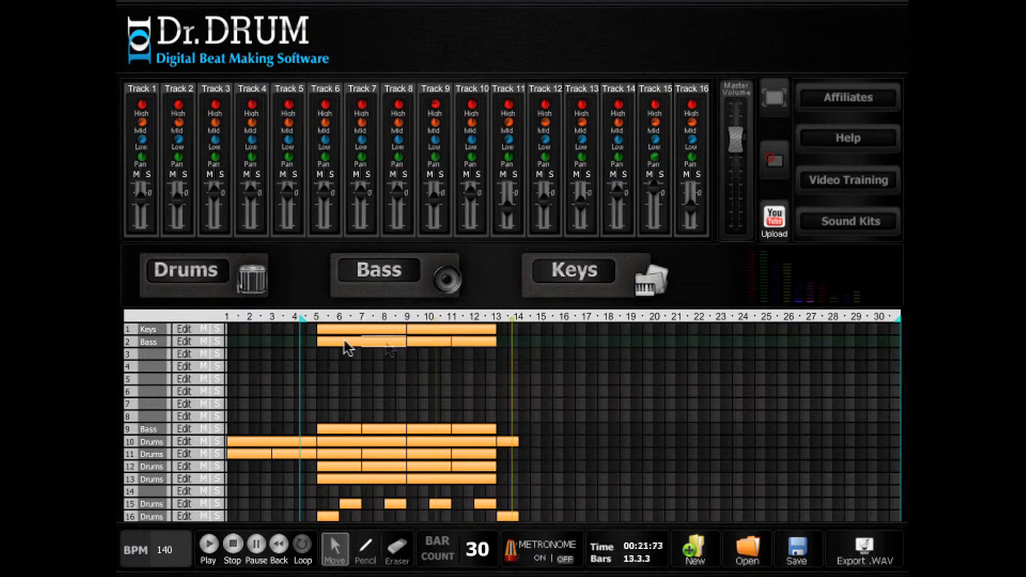
{"action": "left_click", "coordinate": [348, 345]}
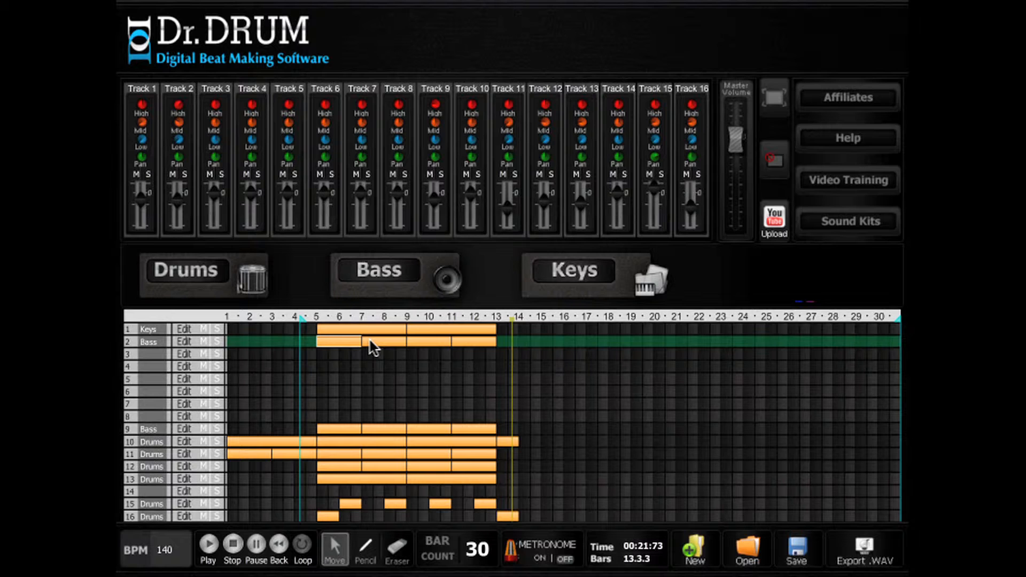
{"action": "left_click", "coordinate": [370, 341], "text": "shift"}
{"action": "left_click_drag", "start_coordinate": [328, 343], "coordinate": [508, 342]}
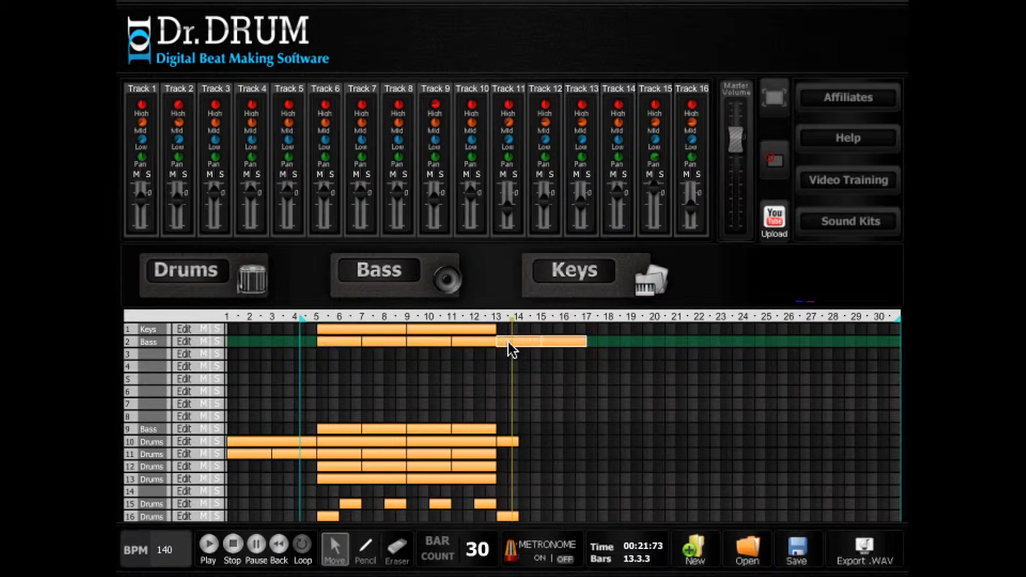
{"action": "left_click", "coordinate": [210, 546]}
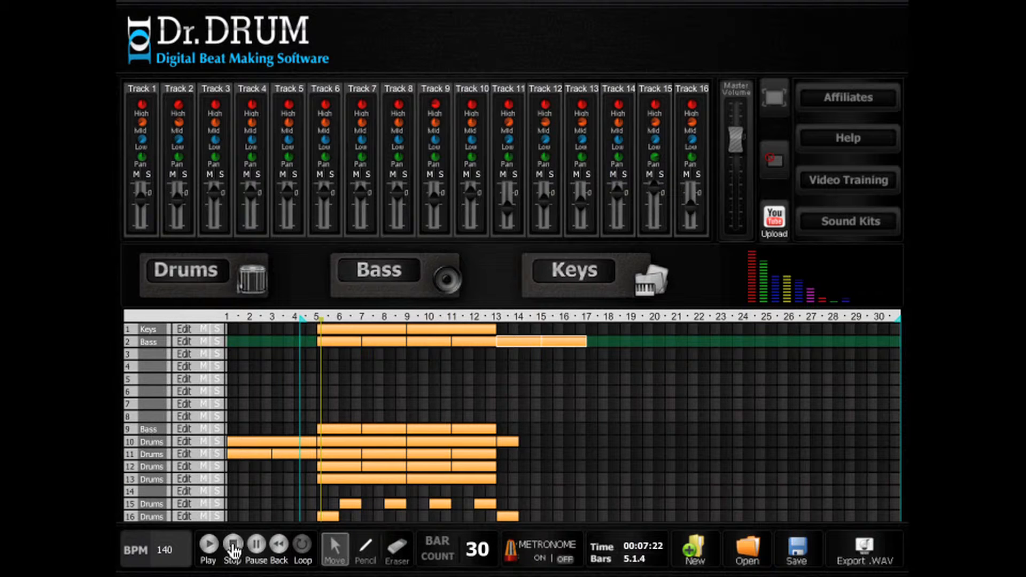
{"action": "left_click_drag", "start_coordinate": [302, 318], "coordinate": [470, 322]}
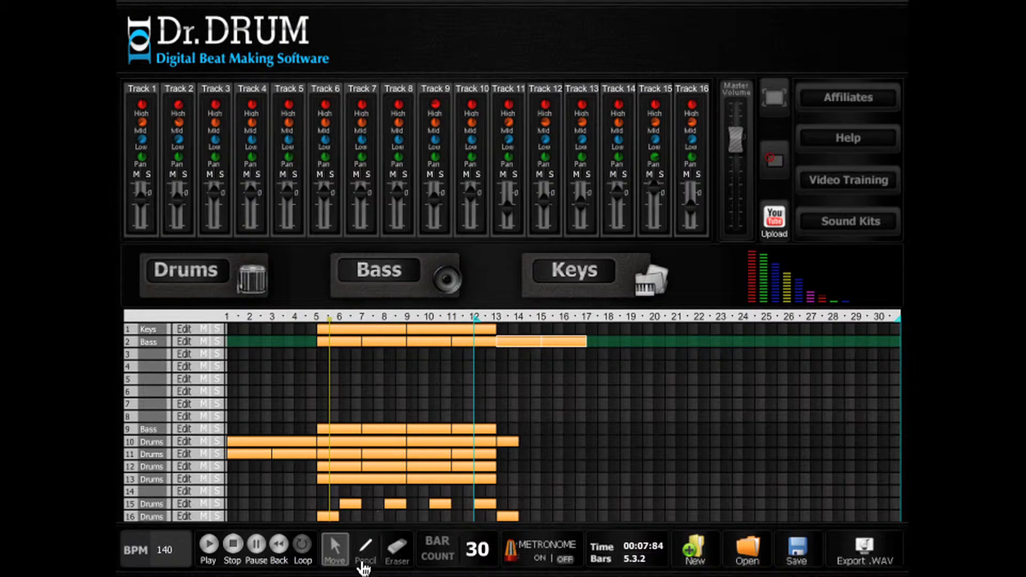
Draw a four-bar block on track 1 starting at bar 13 and open its Keys pattern.
{"action": "key", "text": "p"}
{"action": "mouse_move", "coordinate": [501, 328]}
{"action": "left_mouse_down"}
{"action": "mouse_move", "coordinate": [586, 329]}
{"action": "mouse_move", "coordinate": [575, 328]}
{"action": "left_mouse_up"}
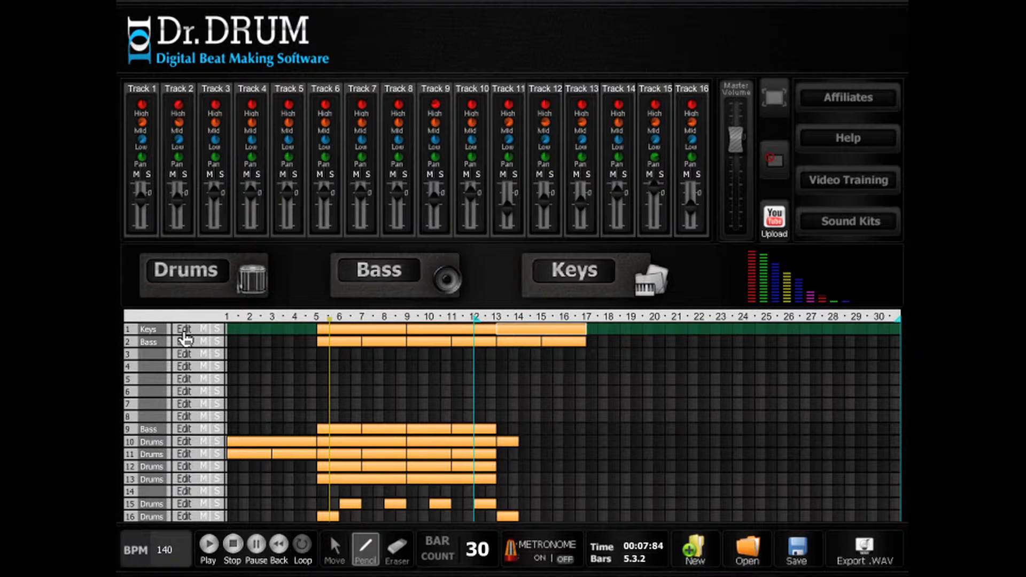
{"action": "double_click", "coordinate": [247, 334]}
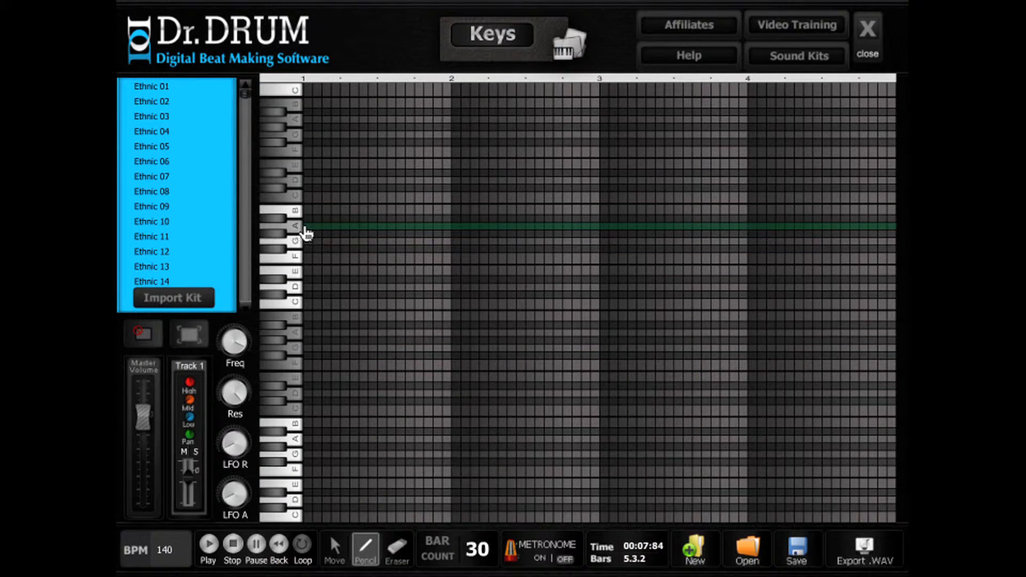
Start bars 1 and 2 of track 1's new Keys pattern with two octave A notes plus a high E.
{"action": "left_click", "coordinate": [307, 226]}
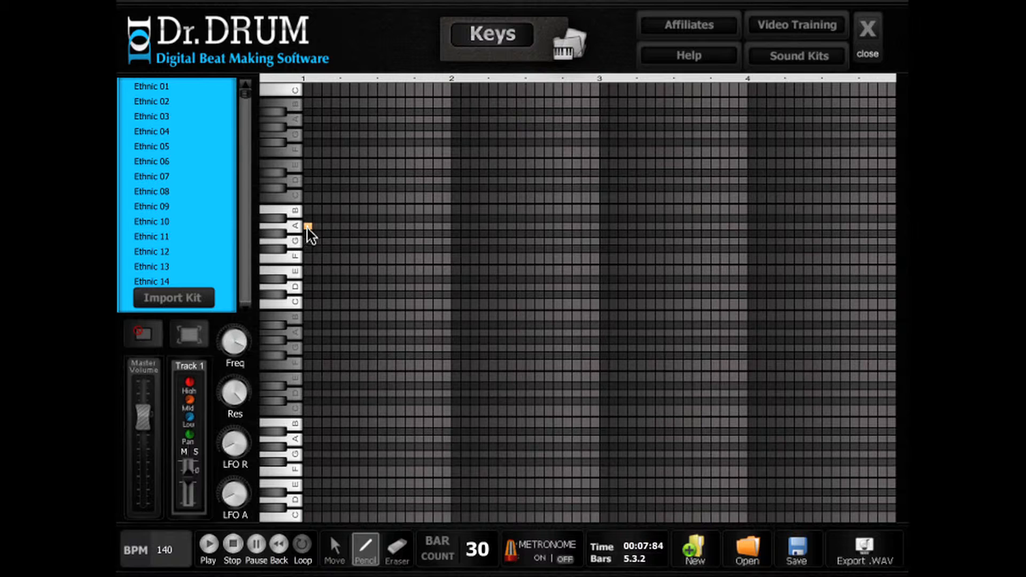
{"action": "left_click", "coordinate": [307, 164]}
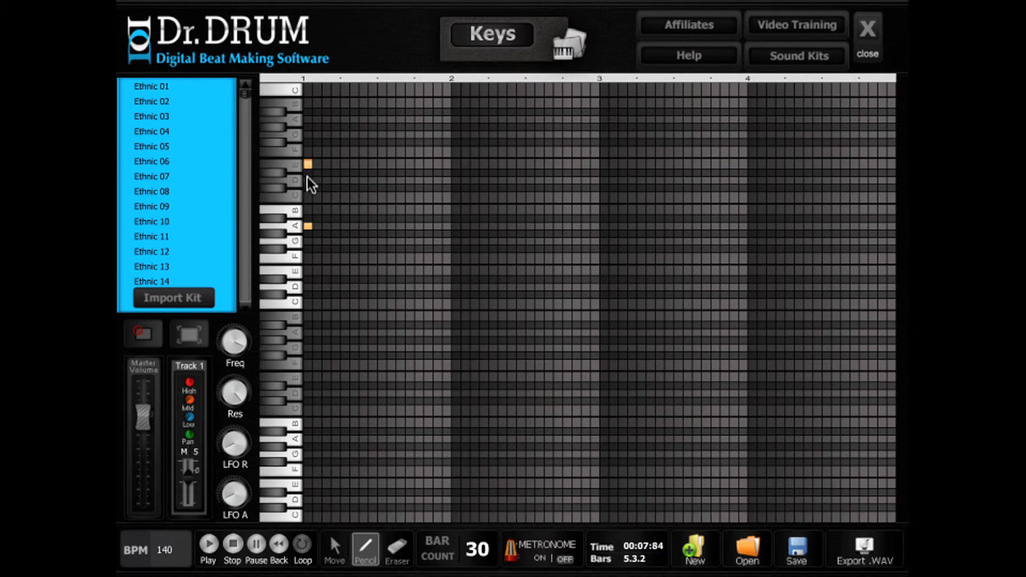
{"action": "left_click", "coordinate": [307, 333]}
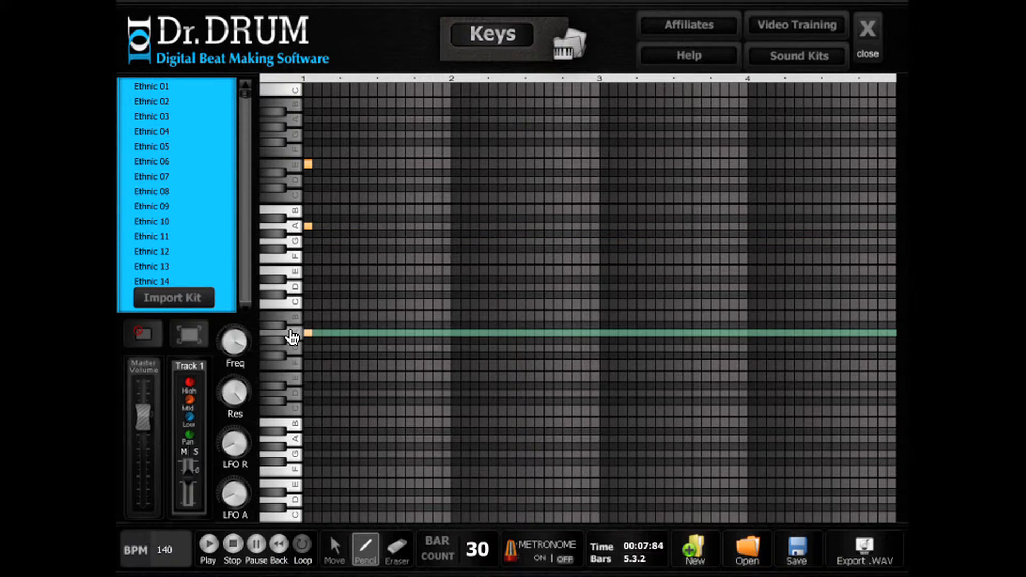
{"action": "left_click", "coordinate": [455, 333]}
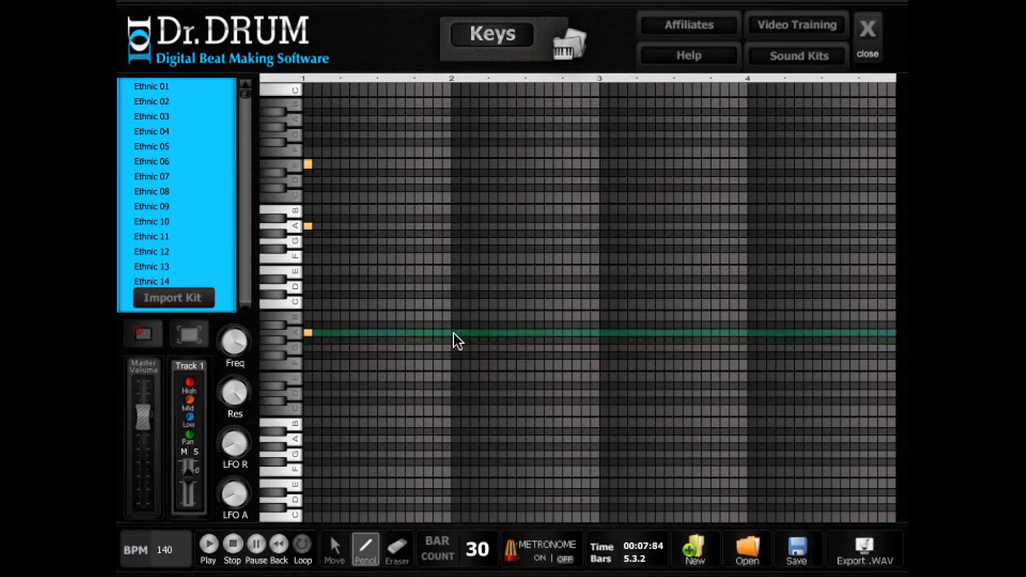
{"action": "left_click", "coordinate": [456, 226]}
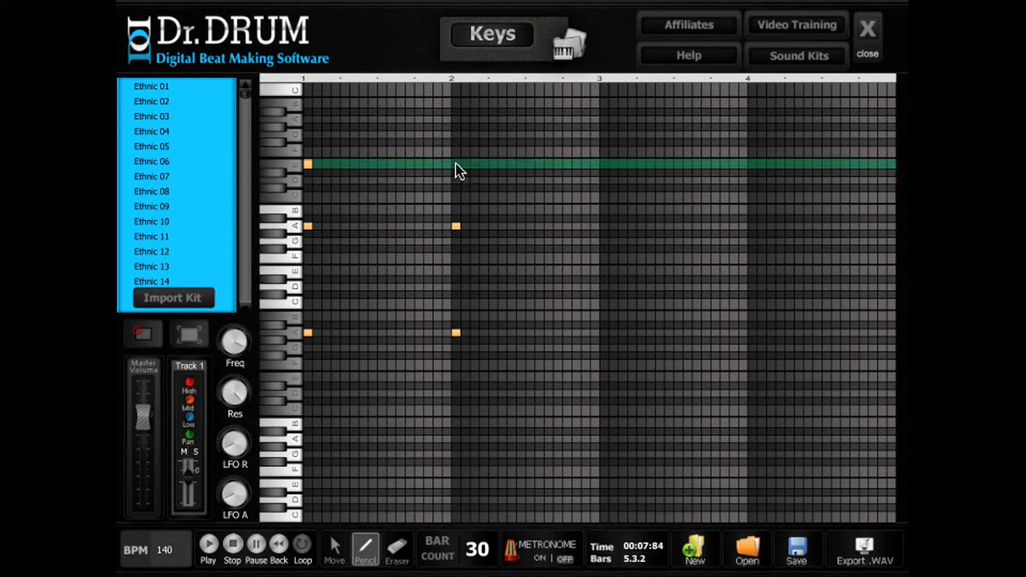
{"action": "left_click", "coordinate": [455, 165]}
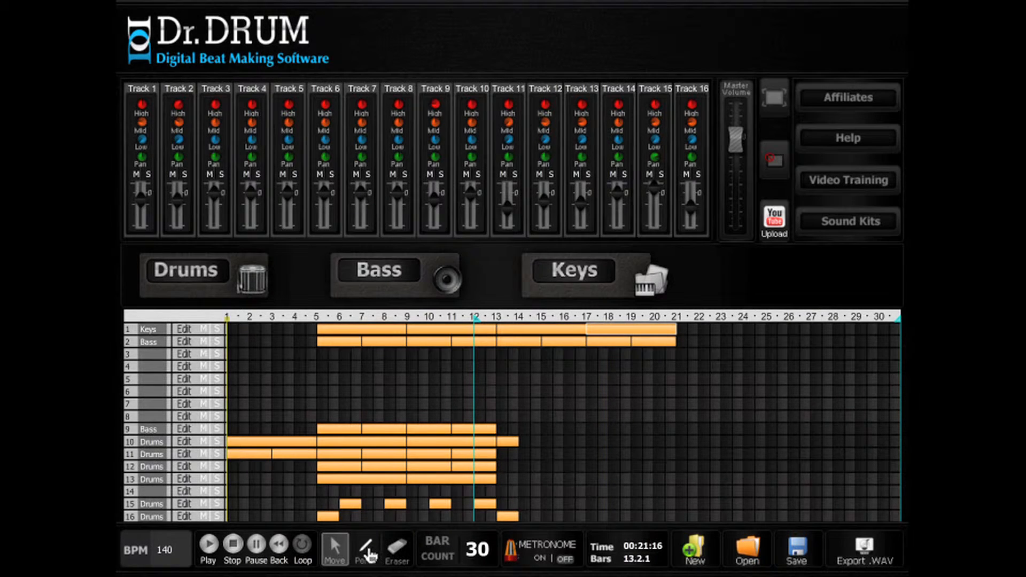
Draw a four-bar block on track 3 starting at bar 5 and open it as a Keys pattern.
{"action": "left_click", "coordinate": [367, 554]}
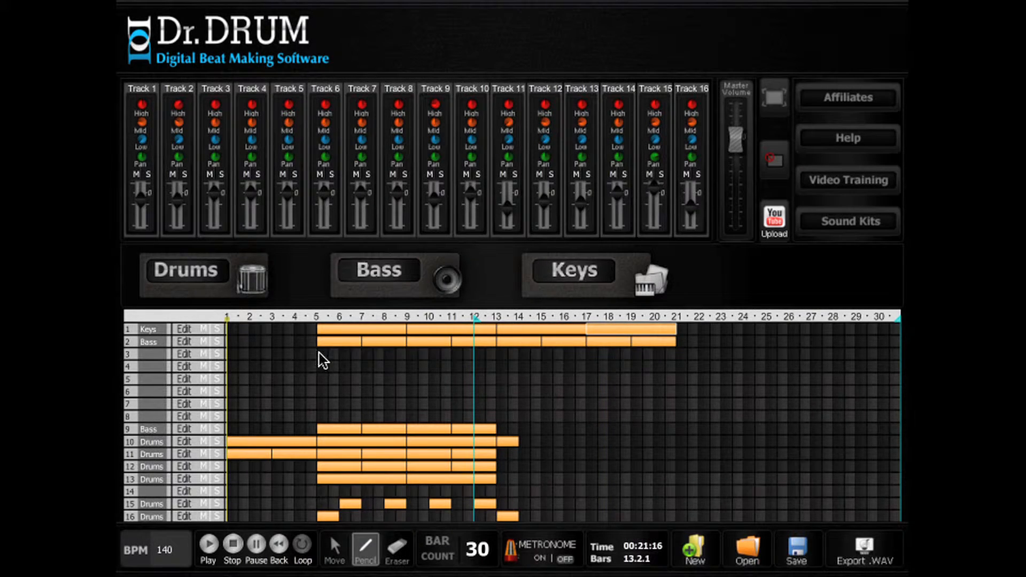
{"action": "left_click_drag", "start_coordinate": [329, 353], "coordinate": [407, 350]}
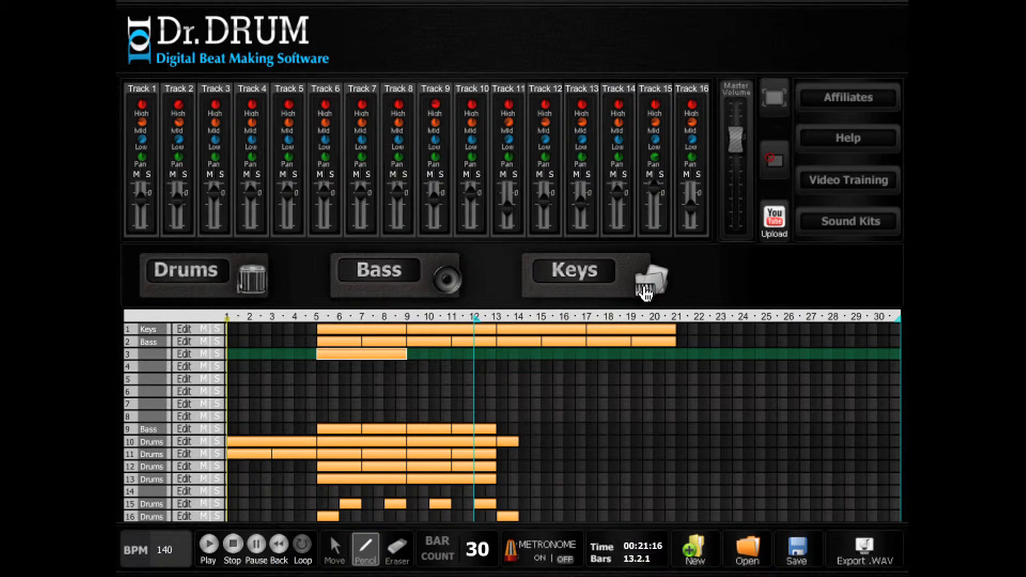
{"action": "left_click", "coordinate": [185, 354]}
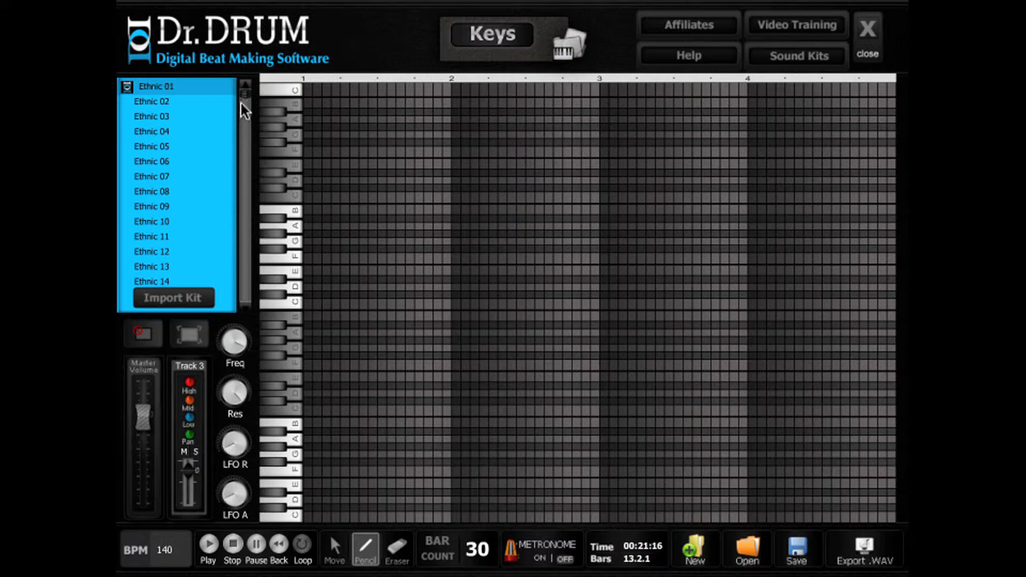
Load Synth 41 on track 3, program a rising A–E–A–A arpeggio per bar with G closing bars 2 and 4, and play it in bars 13–16.
{"action": "left_click_drag", "start_coordinate": [248, 126], "coordinate": [244, 191]}
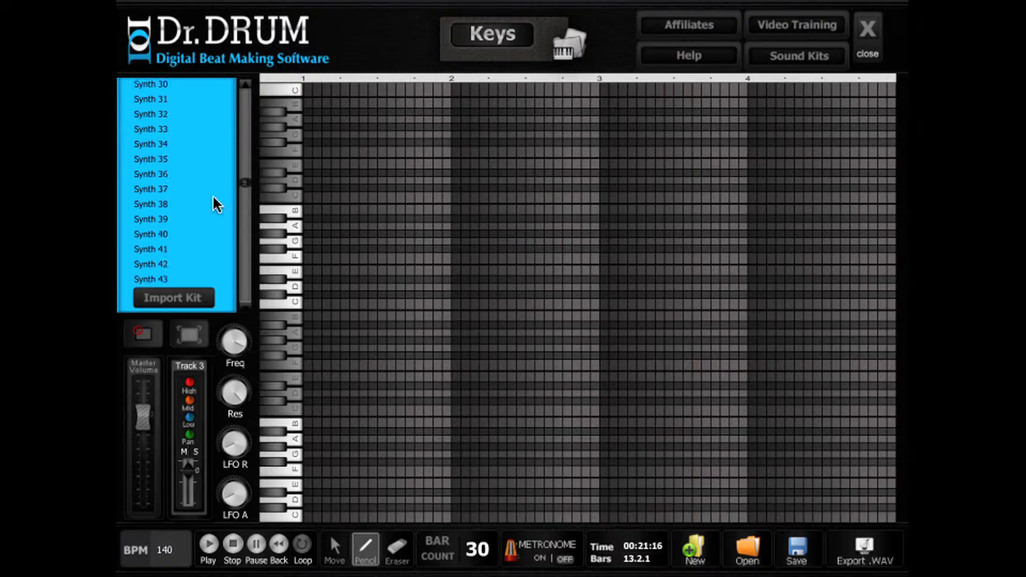
{"action": "left_click", "coordinate": [148, 250]}
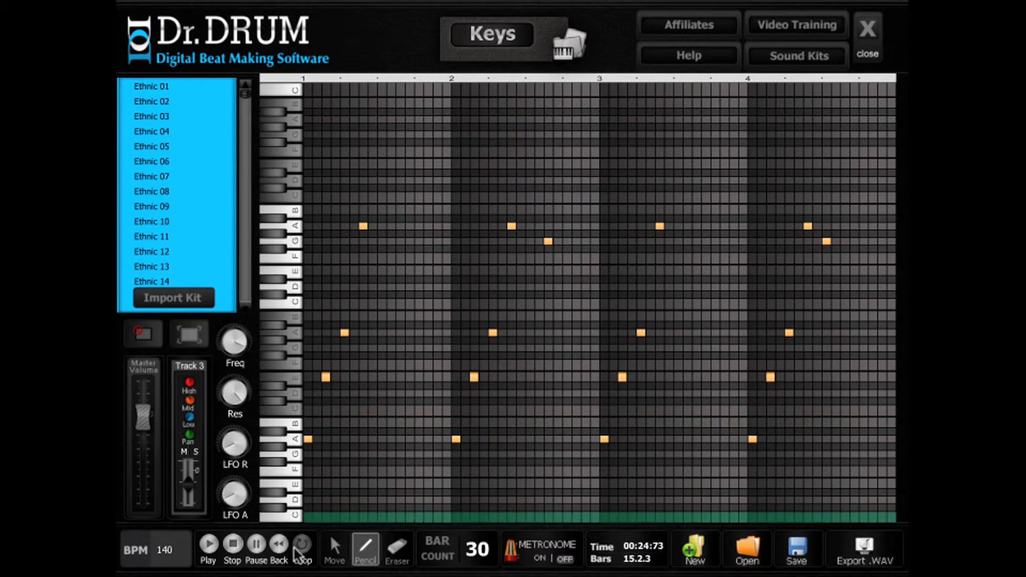
{"action": "left_click", "coordinate": [209, 543]}
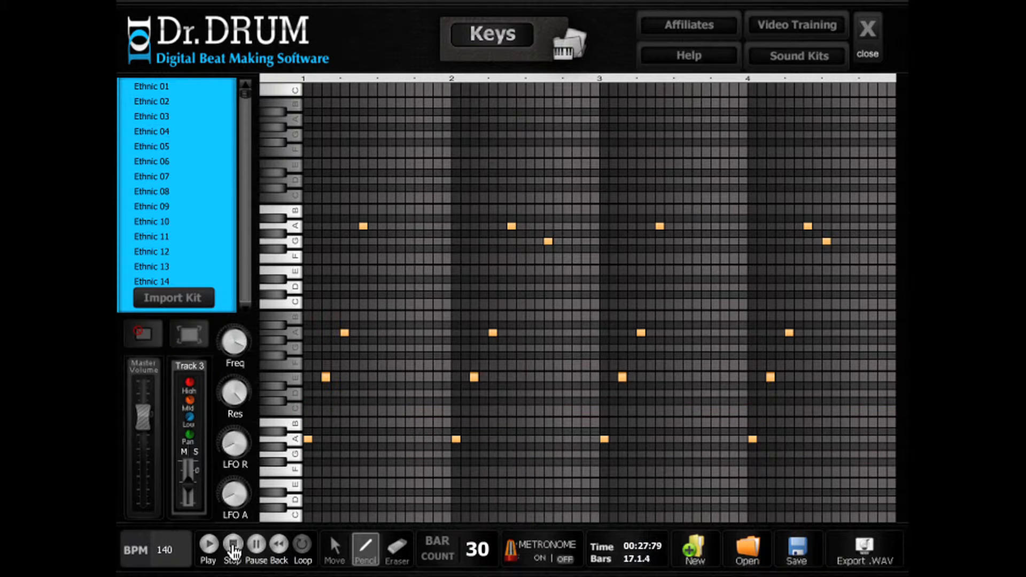
{"action": "left_click", "coordinate": [233, 547]}
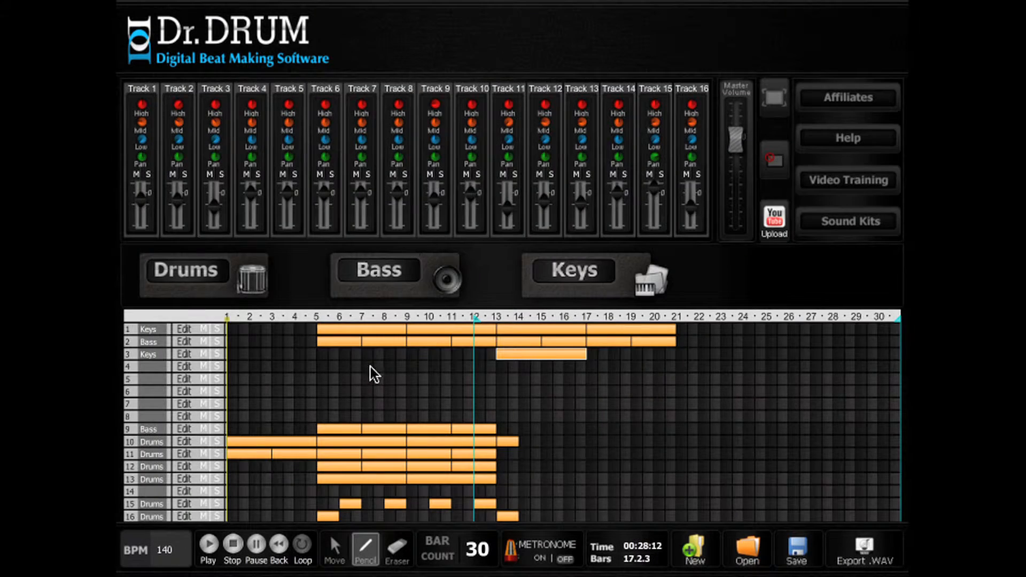
Copy track 3's block to bars 17–20 and change the copy's top notes to B and C in bar 2, C in bar 3 and G in bar 4.
{"action": "left_click", "coordinate": [604, 353]}
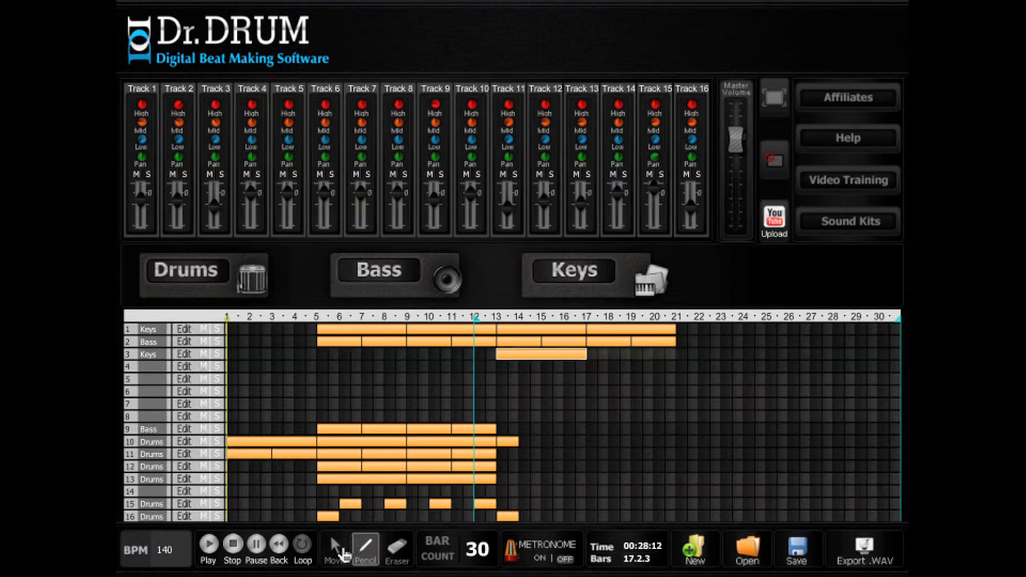
{"action": "left_click", "coordinate": [335, 547]}
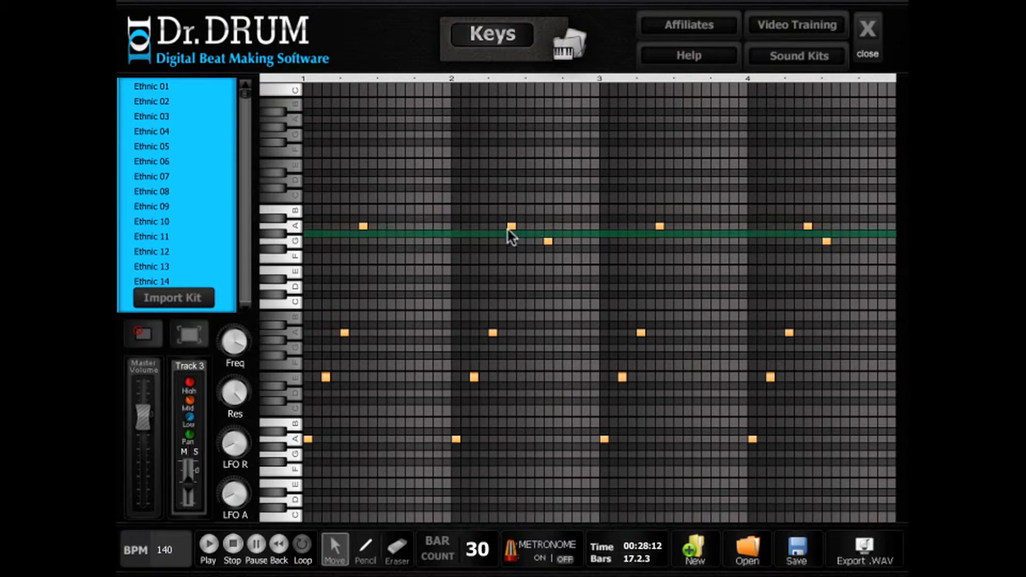
{"action": "left_click_drag", "start_coordinate": [507, 230], "coordinate": [511, 210]}
{"action": "left_click", "coordinate": [296, 194]}
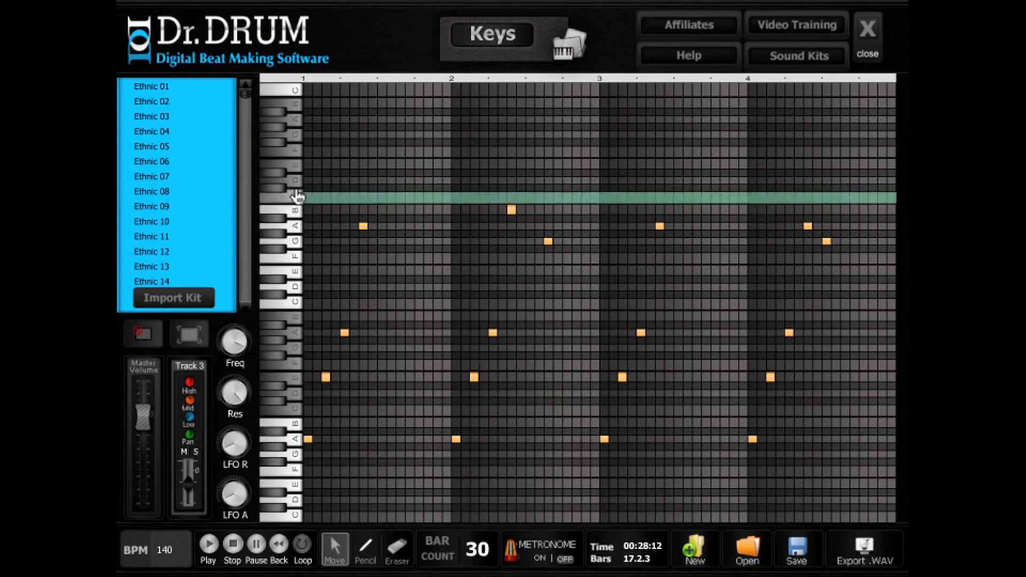
{"action": "left_click", "coordinate": [293, 194]}
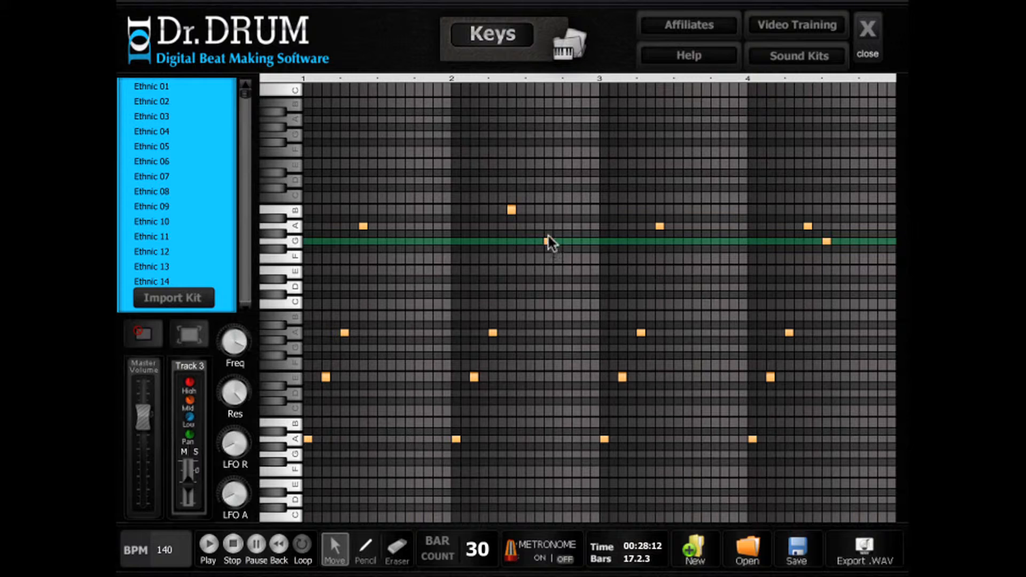
{"action": "left_click_drag", "start_coordinate": [548, 239], "coordinate": [549, 199]}
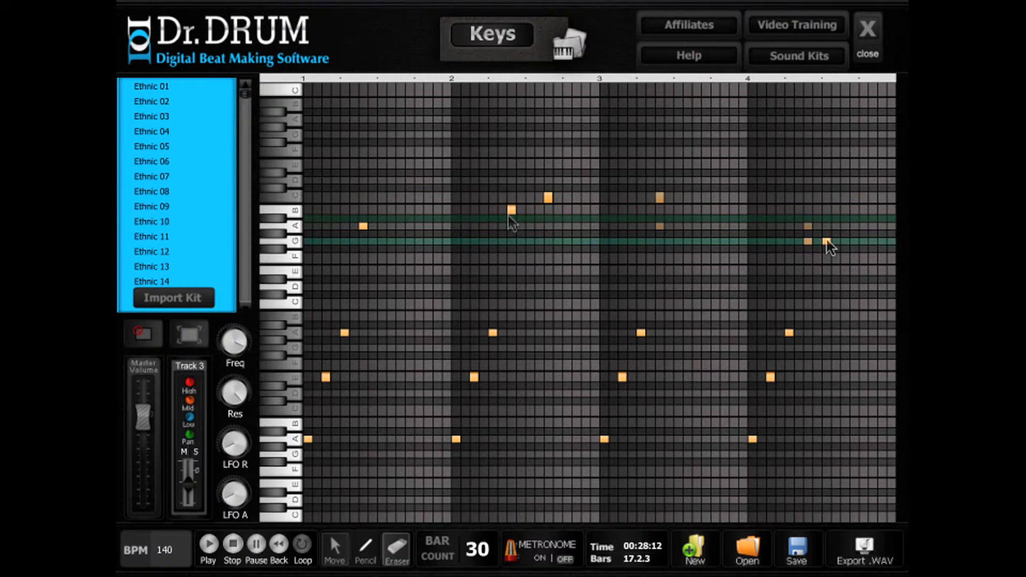
{"action": "left_click", "coordinate": [826, 242]}
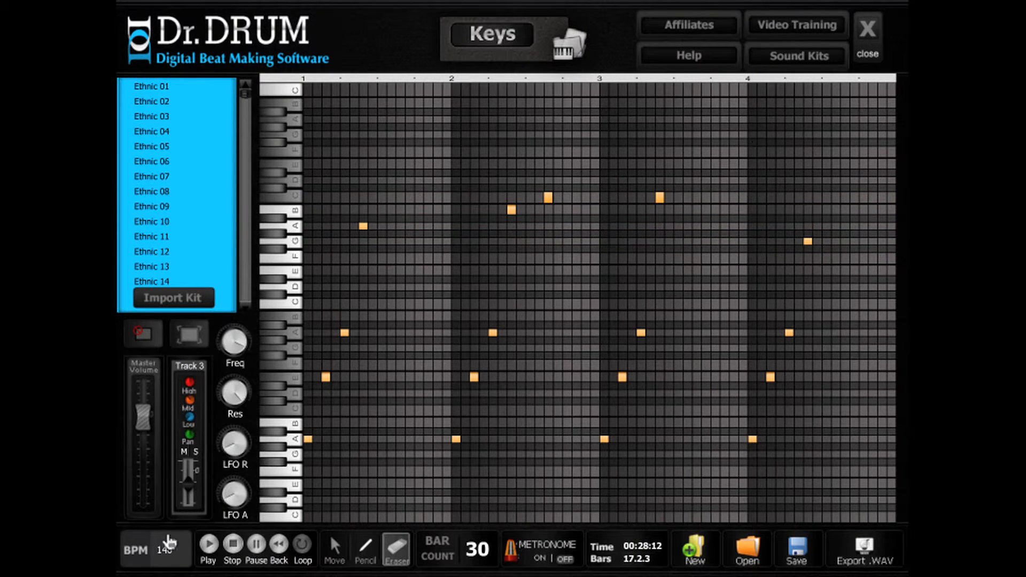
{"action": "left_click", "coordinate": [867, 32]}
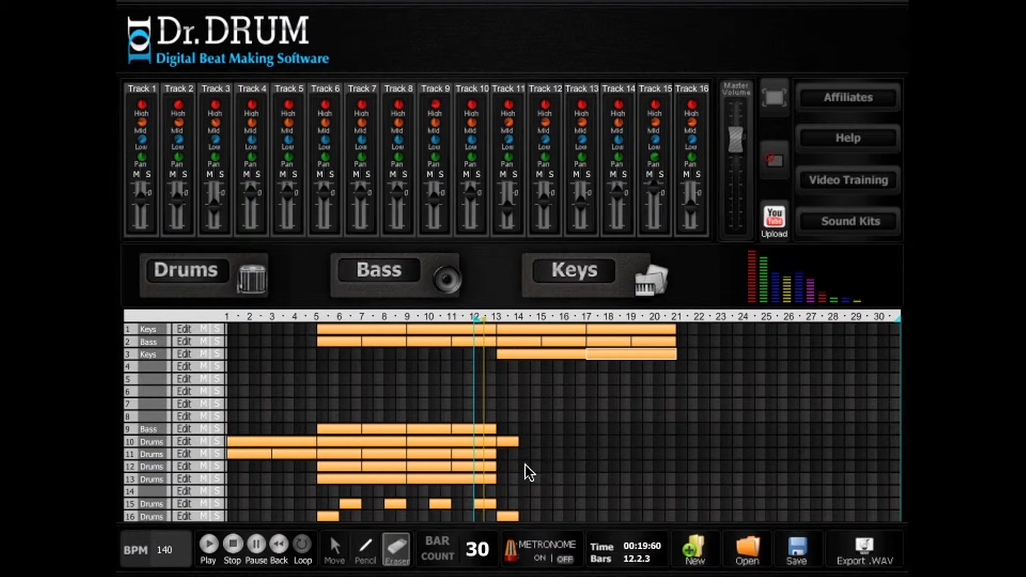
Copy the one-bar drum blocks at bar 13 on tracks 16 and 10 to bars 17 and 21.
{"action": "left_click", "coordinate": [333, 551]}
{"action": "left_click", "coordinate": [505, 515]}
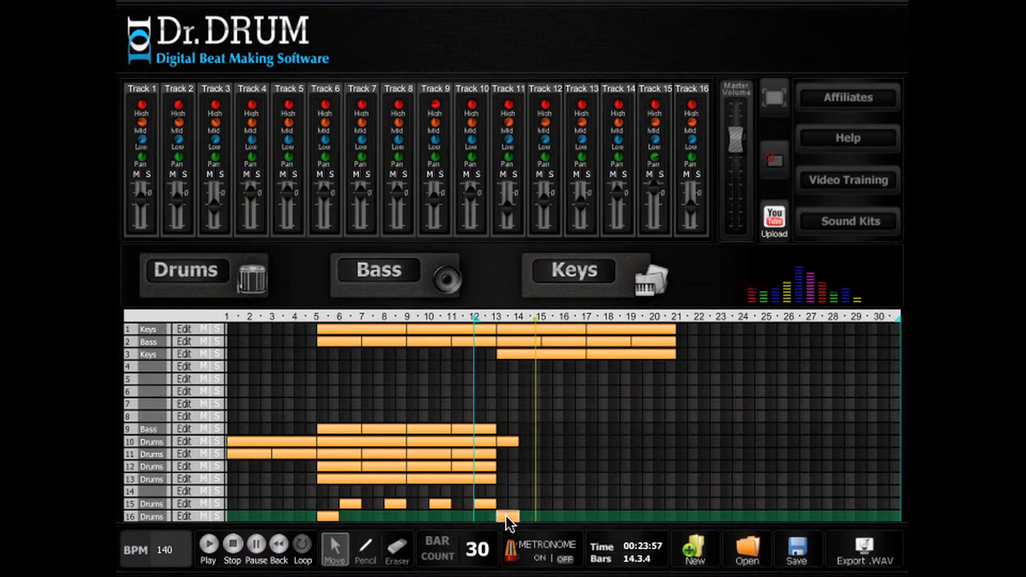
{"action": "left_click_drag", "start_coordinate": [512, 515], "coordinate": [602, 517]}
{"action": "left_click", "coordinate": [508, 442]}
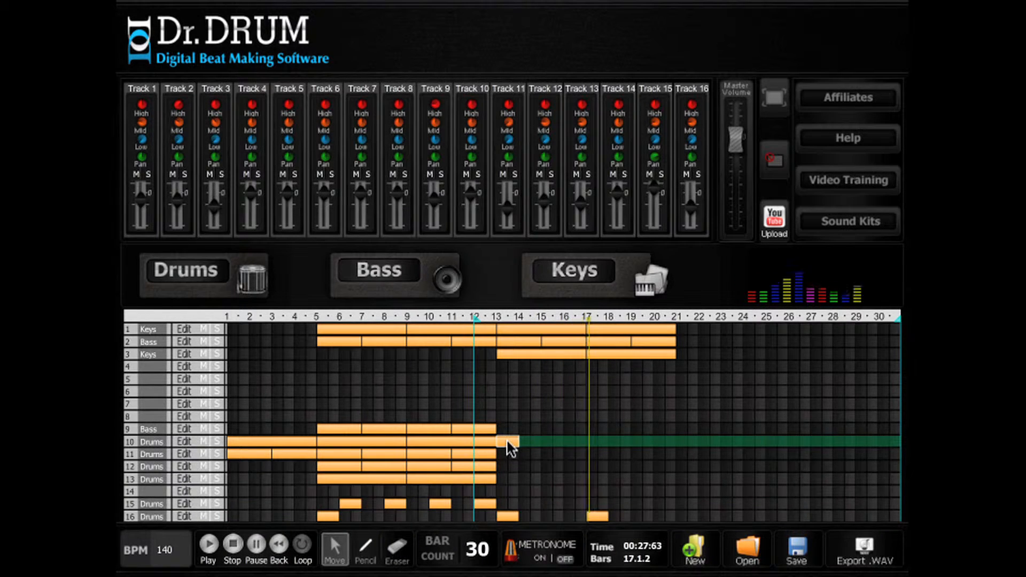
{"action": "left_click_drag", "start_coordinate": [510, 442], "coordinate": [598, 446]}
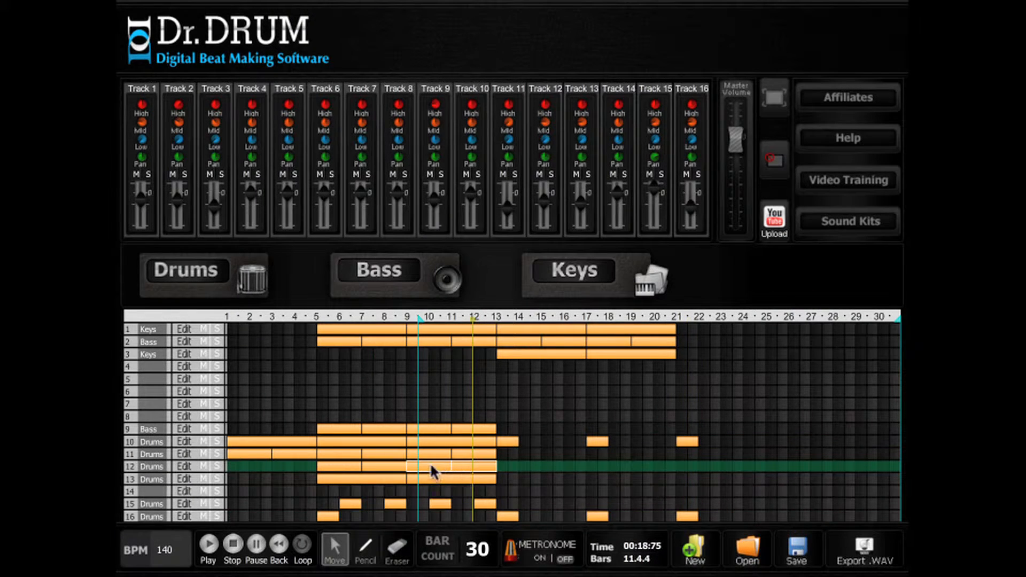
Copy track 12's drum blocks at bars 9–12 to bars 21–24 and play the passage leading into bar 13.
{"action": "left_click_drag", "start_coordinate": [432, 470], "coordinate": [697, 472]}
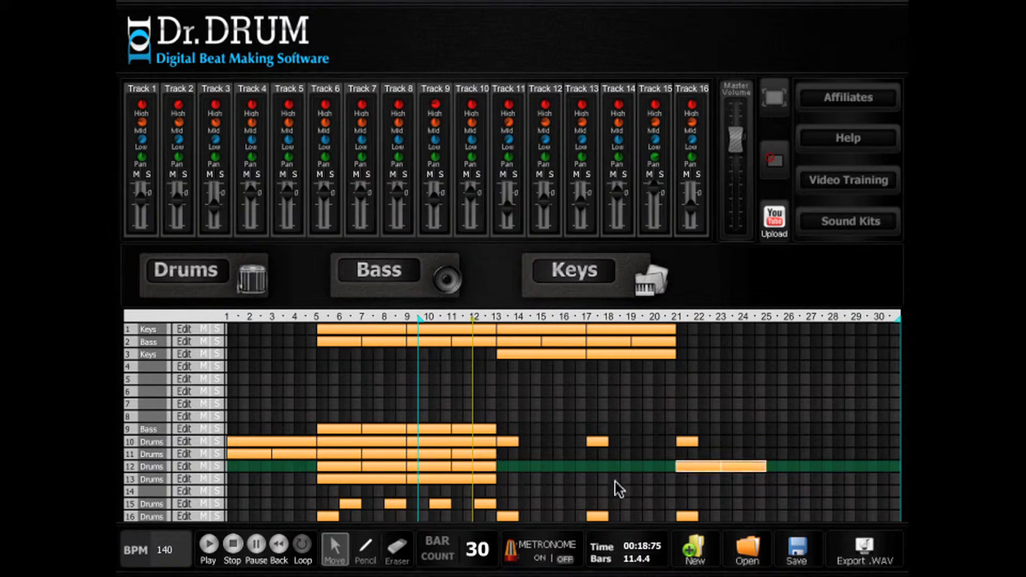
{"action": "left_click", "coordinate": [208, 546]}
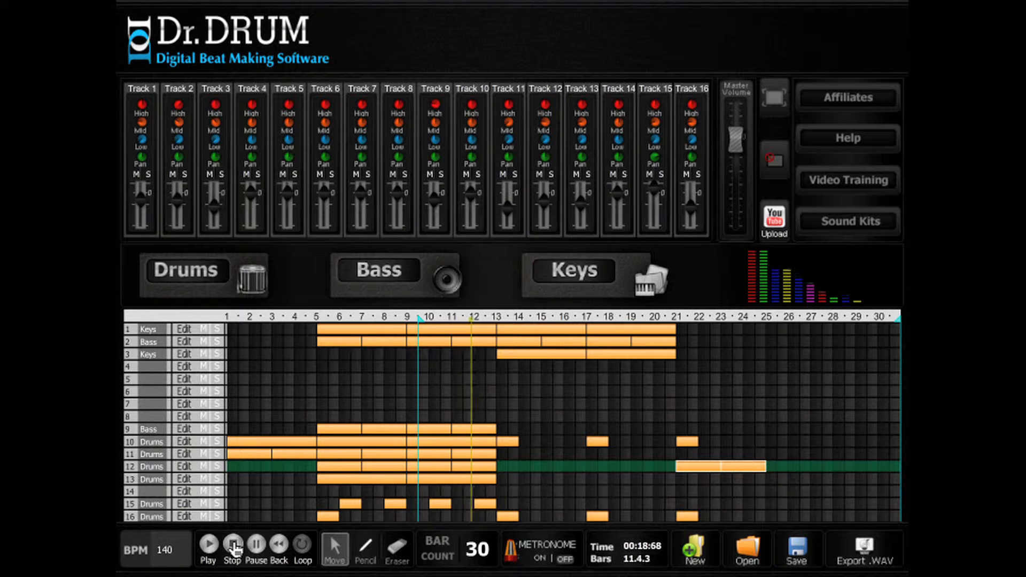
{"action": "left_click", "coordinate": [233, 544]}
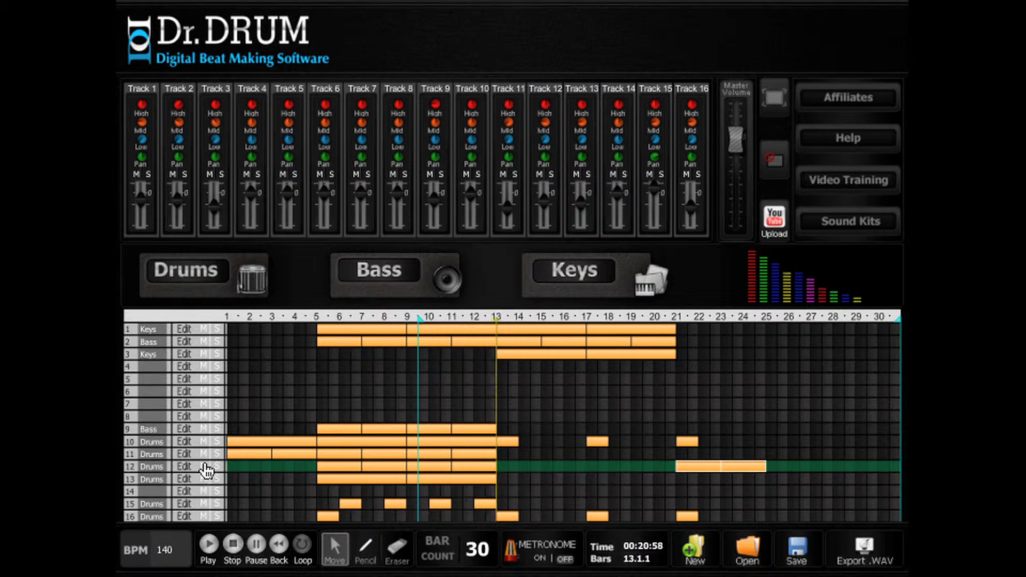
Add eight consecutive hits on snare 3 across the second half of bar 2 in track 12's pattern at bars 11–12.
{"action": "left_click", "coordinate": [471, 468]}
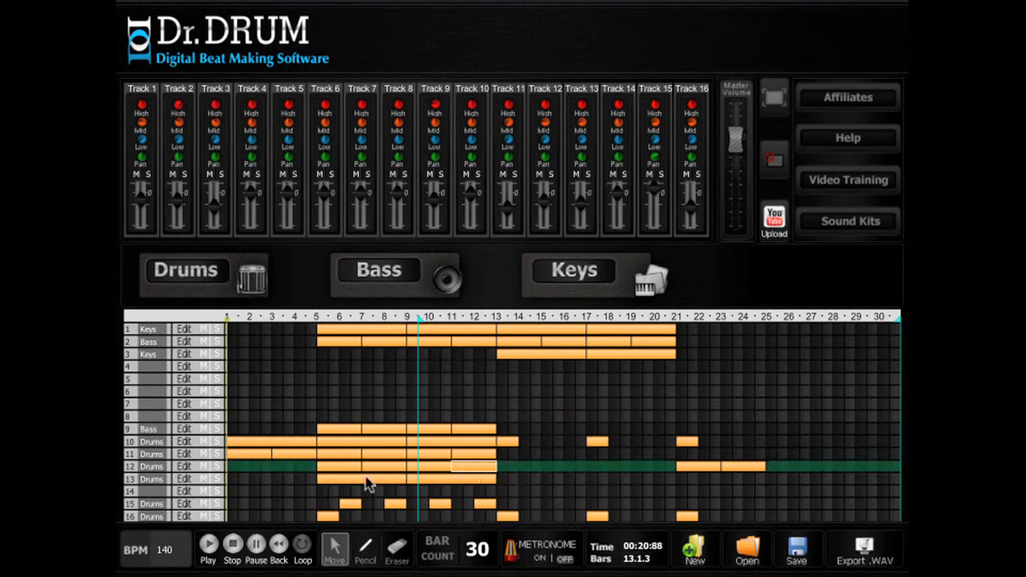
{"action": "left_click", "coordinate": [184, 467]}
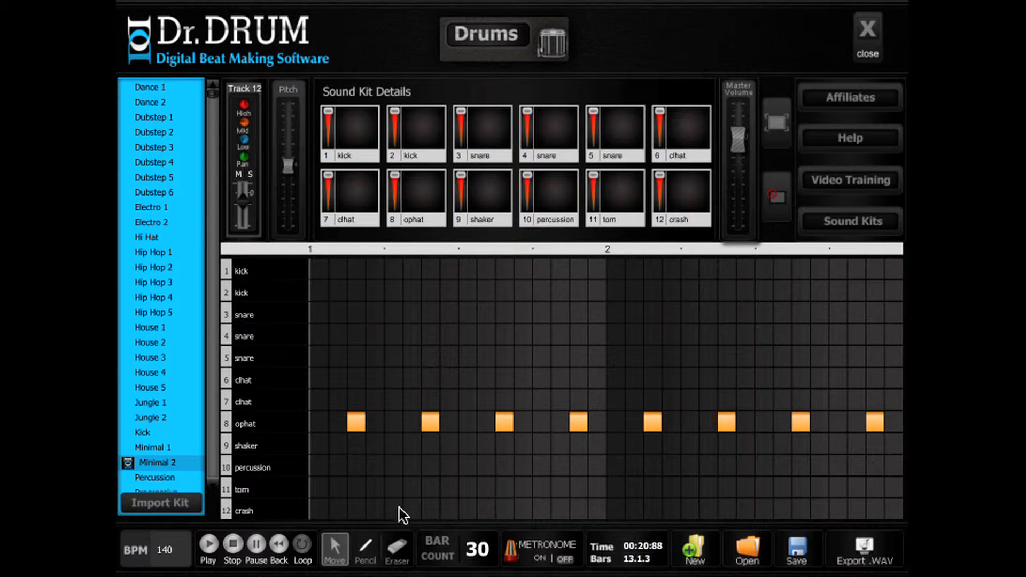
{"action": "left_click", "coordinate": [373, 556]}
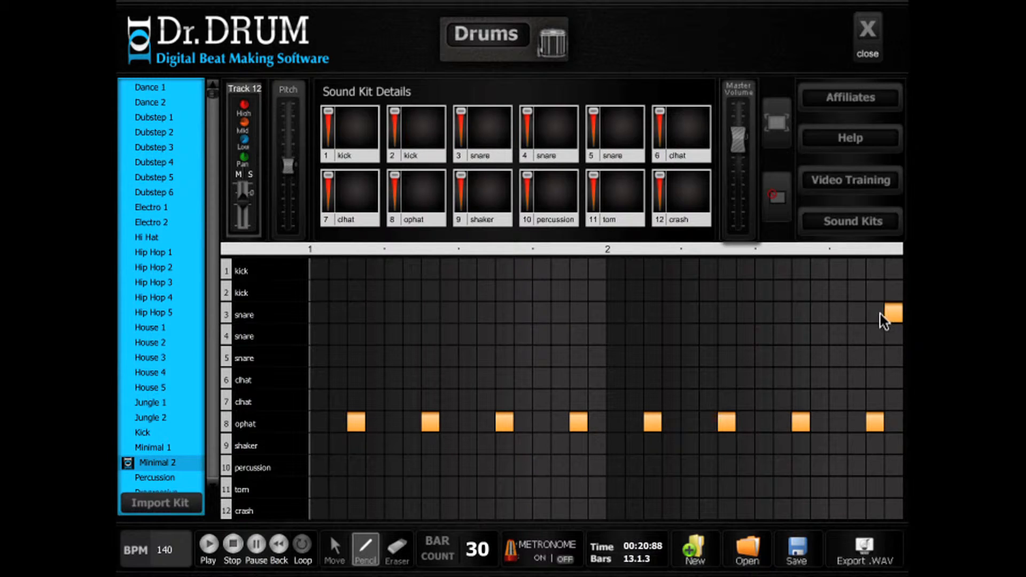
{"action": "left_click_drag", "start_coordinate": [808, 321], "coordinate": [781, 314]}
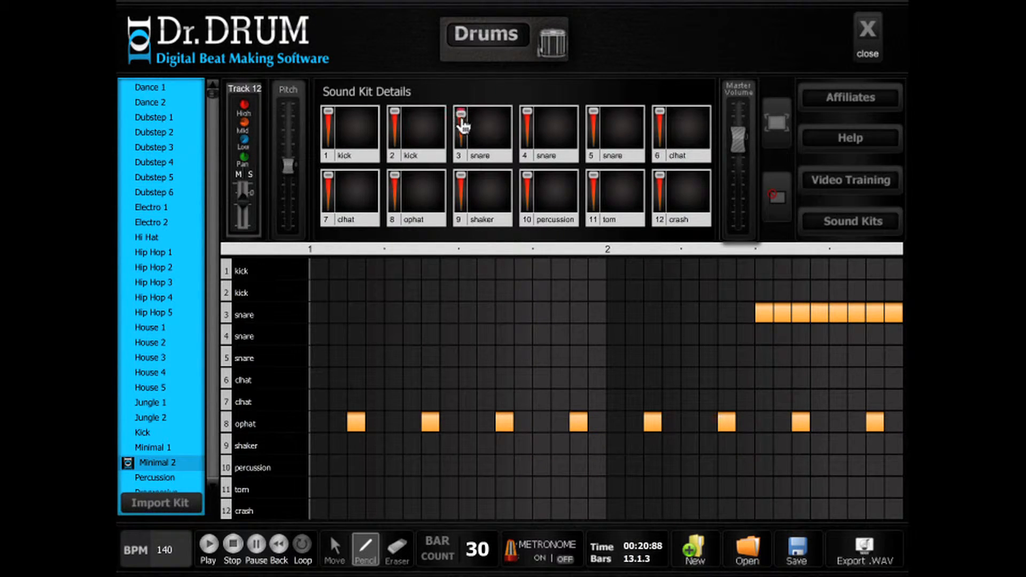
{"action": "left_click", "coordinate": [867, 43]}
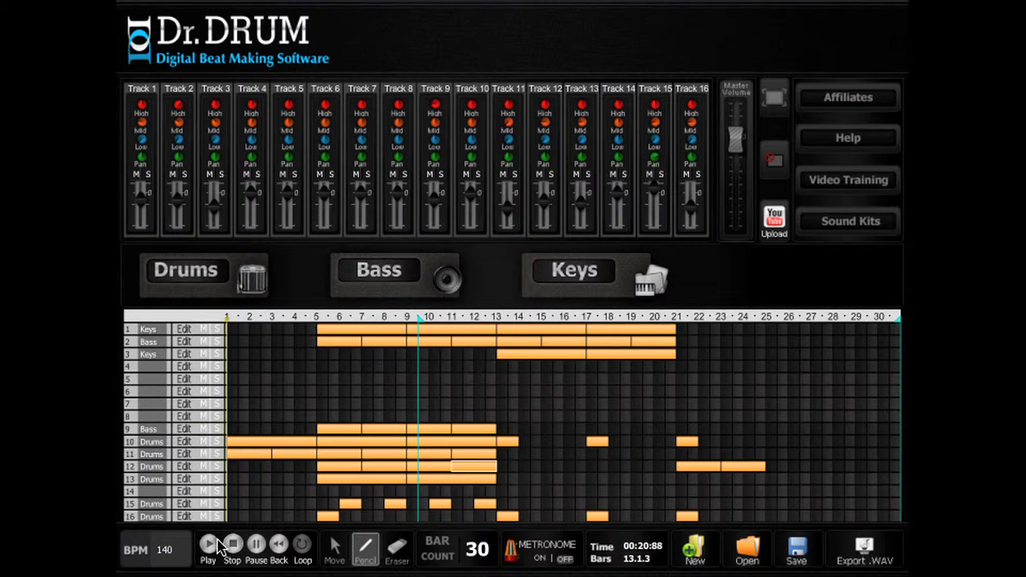
Play the arrangement through the snare roll and on into bar 21, rechecking track 12's pattern along the way.
{"action": "key", "text": "space"}
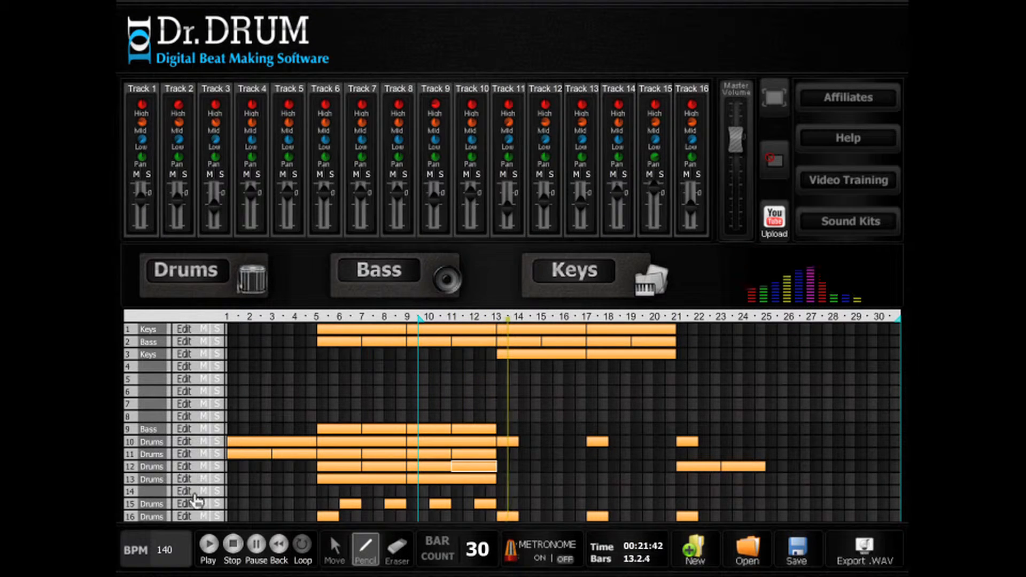
{"action": "left_click", "coordinate": [233, 546]}
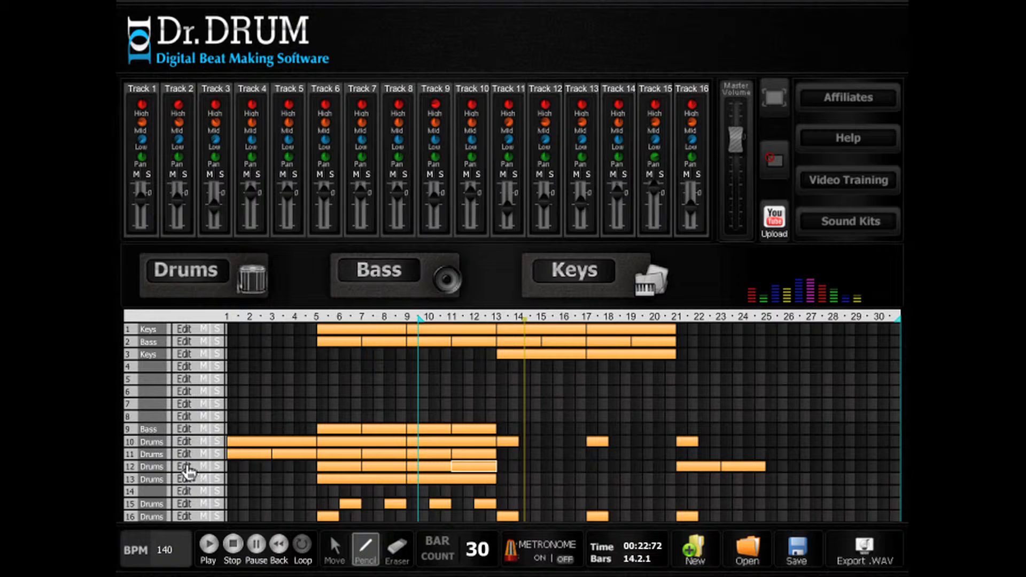
{"action": "left_click", "coordinate": [184, 467]}
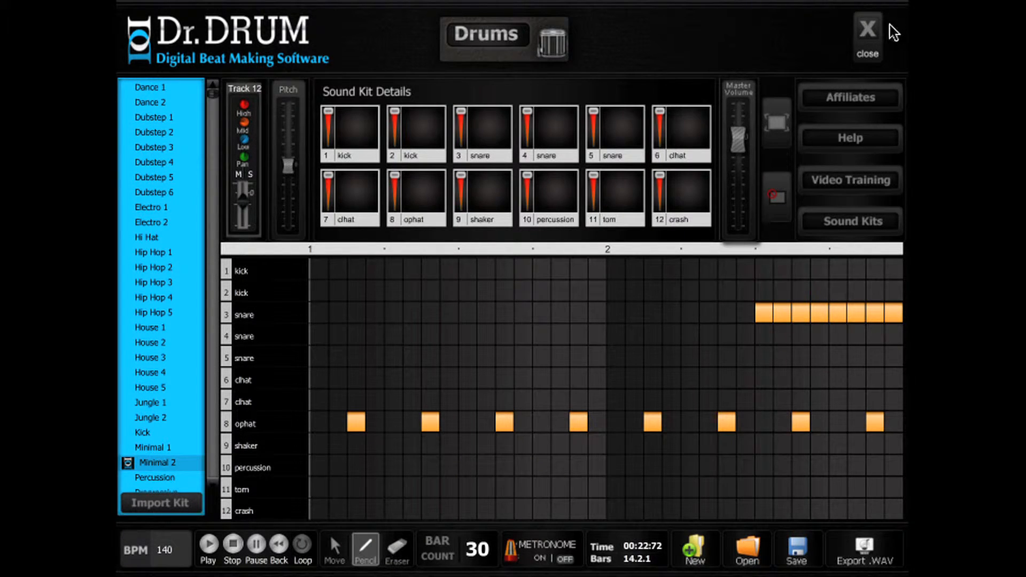
{"action": "left_click", "coordinate": [867, 31]}
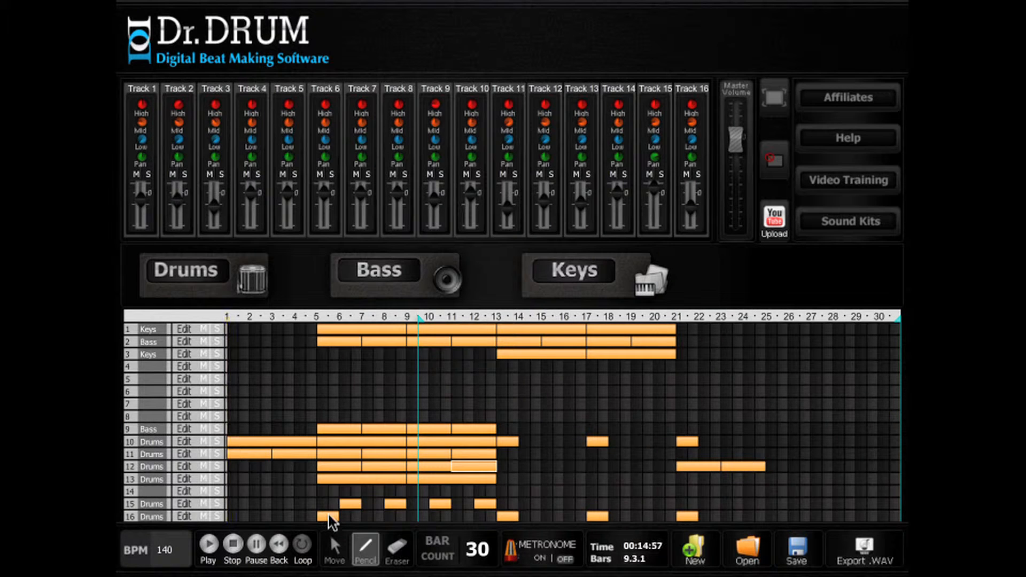
{"action": "key", "text": "space"}
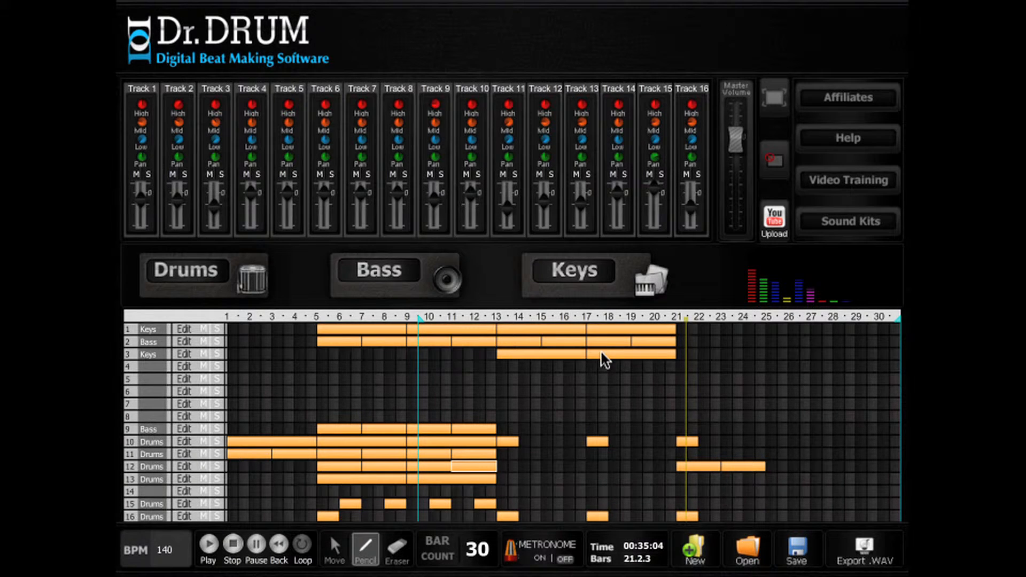
Copy the bars 13–20 blocks of tracks 1, 2 and 3 to bars 21–28 and set the bar count to 50.
{"action": "type", "text": "50"}
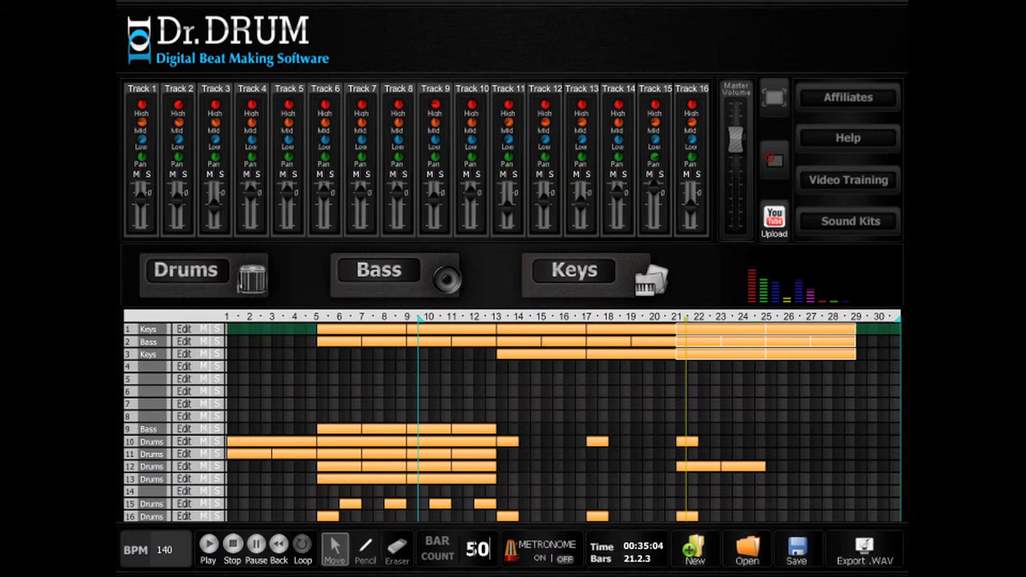
{"action": "key", "text": "Return"}
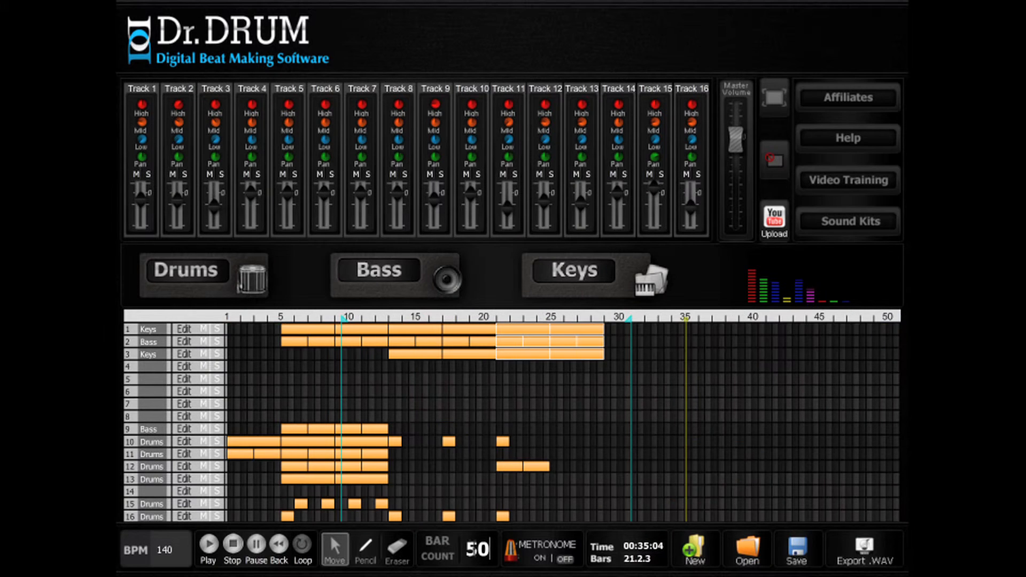
Save the project in the projects folder, replacing the existing Trance Tutorial.xml.
{"action": "left_click", "coordinate": [799, 556]}
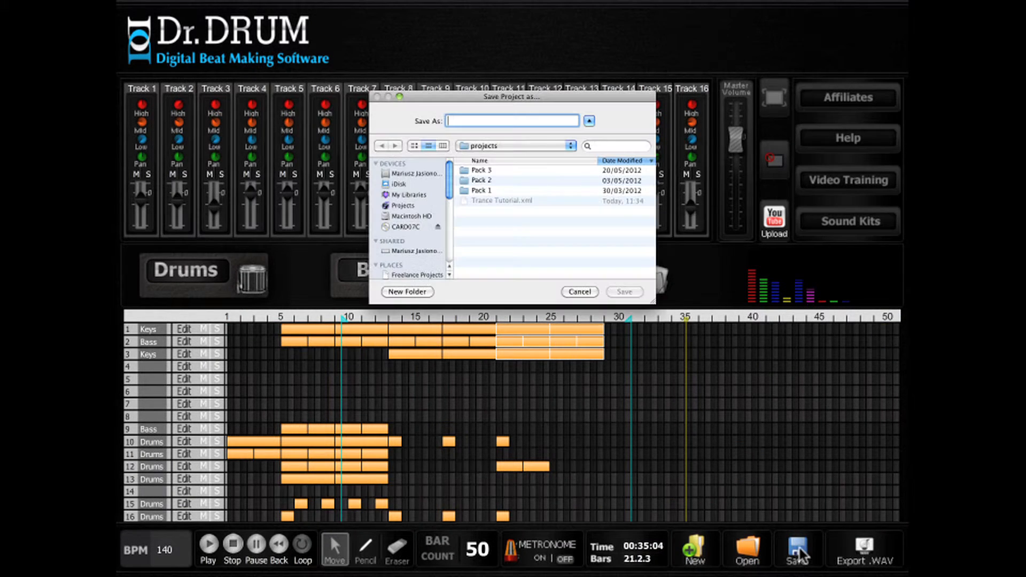
{"action": "left_click", "coordinate": [511, 201]}
{"action": "left_click", "coordinate": [623, 292]}
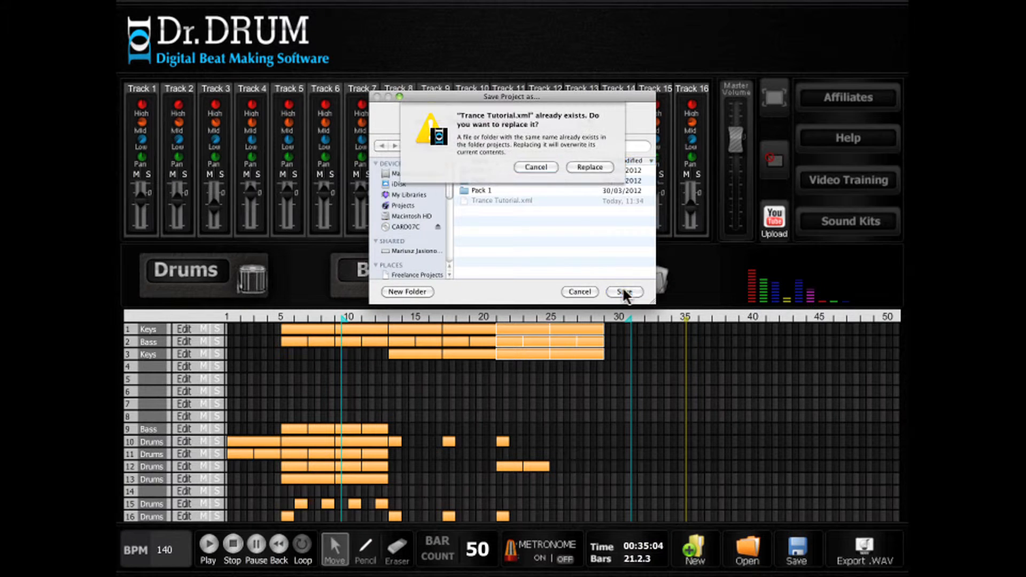
{"action": "left_click", "coordinate": [589, 163]}
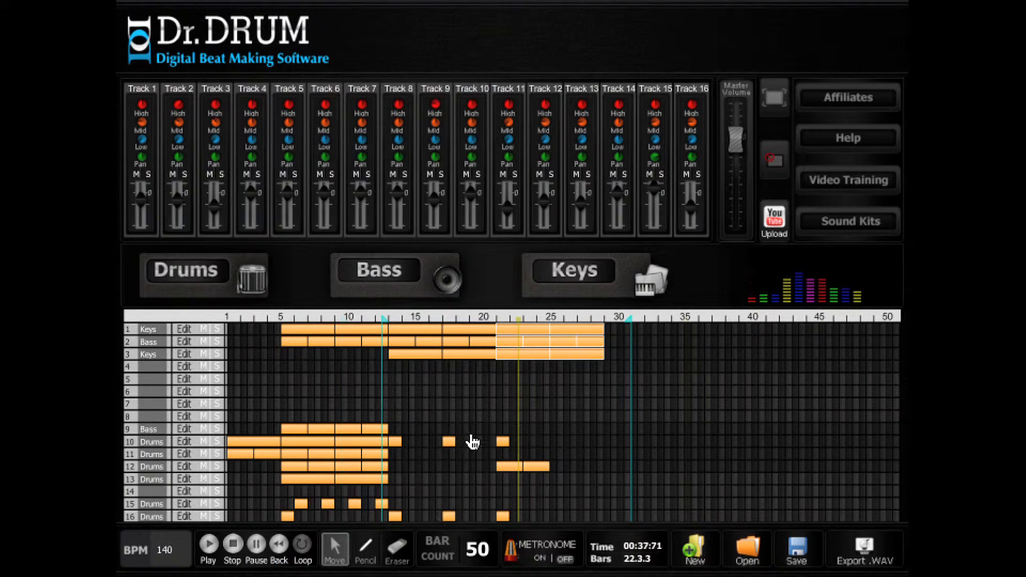
Draw a four-bar block on bass track 9 at bars 21–24 and move the loop start to bar 20.
{"action": "left_click_drag", "start_coordinate": [507, 427], "coordinate": [527, 427]}
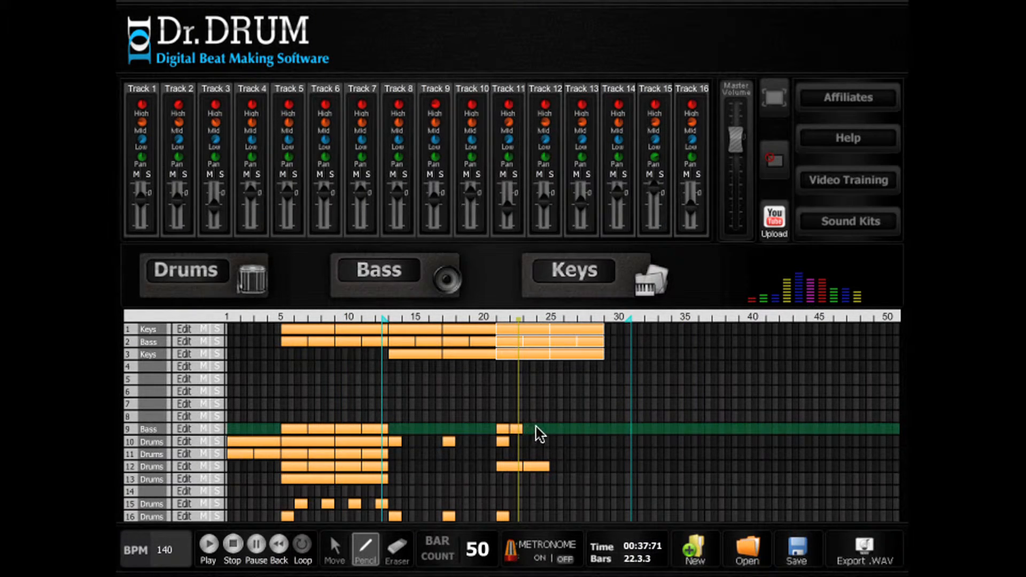
{"action": "left_click", "coordinate": [547, 428]}
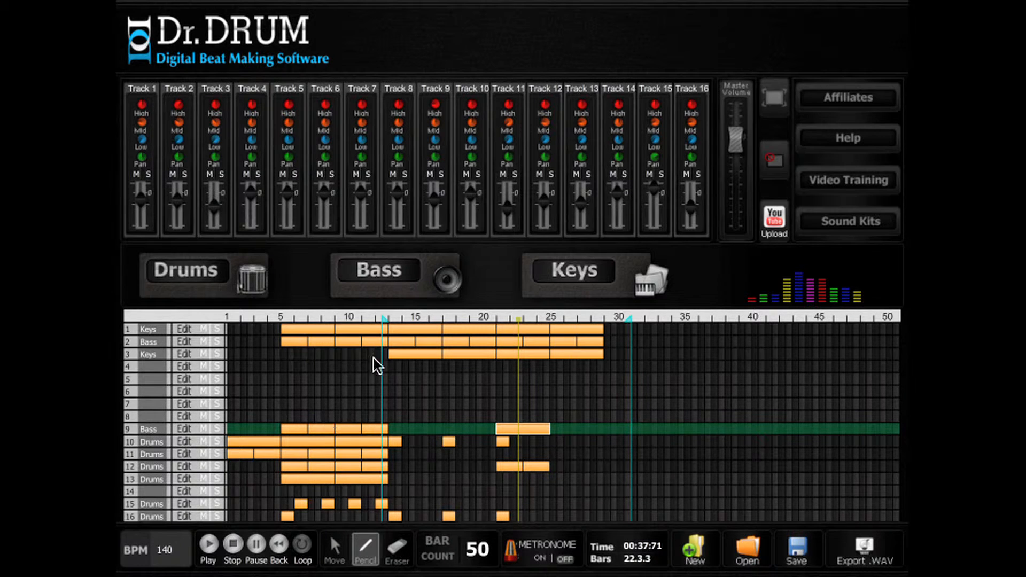
{"action": "left_click_drag", "start_coordinate": [386, 321], "coordinate": [363, 323]}
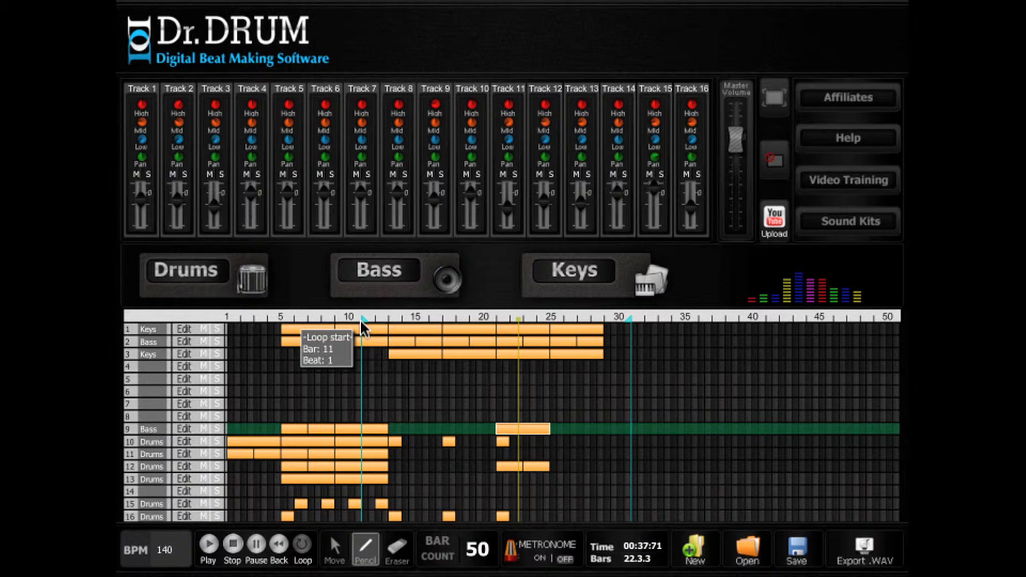
{"action": "left_click", "coordinate": [238, 548]}
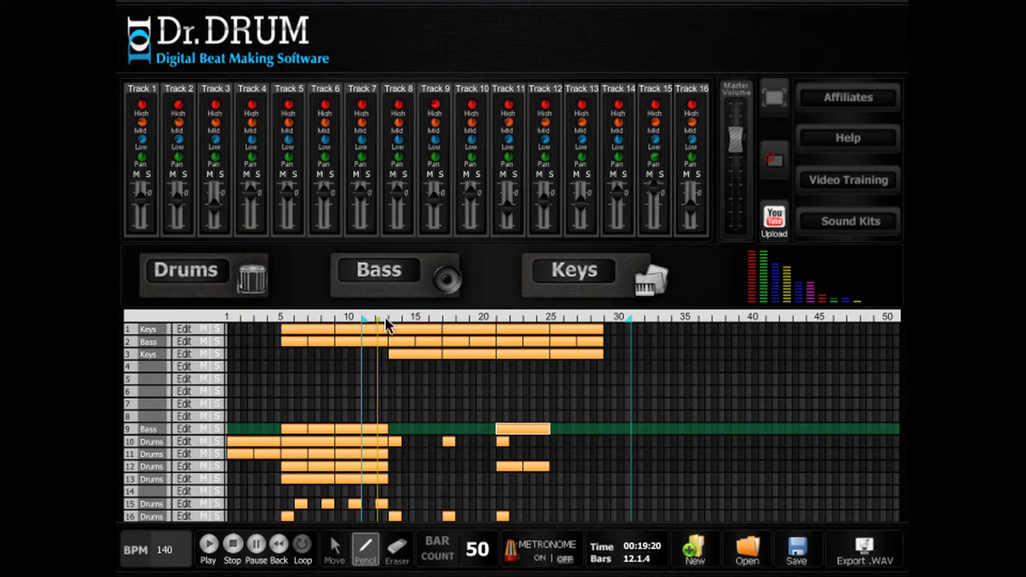
{"action": "left_click_drag", "start_coordinate": [385, 320], "coordinate": [484, 319]}
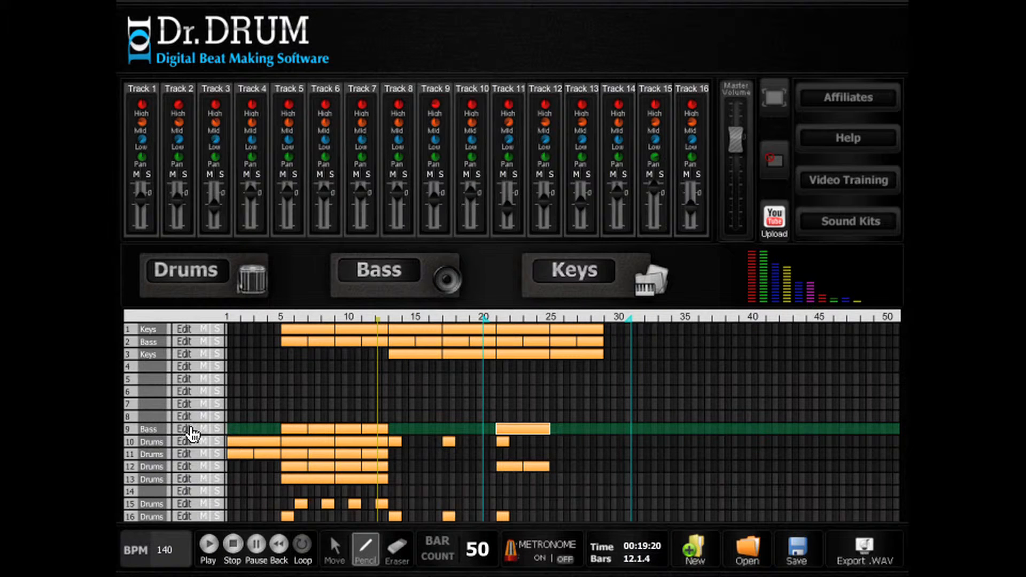
Program track 9's new block with repeated low A notes in bars 1–2 and G notes in bars 3–4, and copy it to bars 25–28.
{"action": "left_click", "coordinate": [189, 431]}
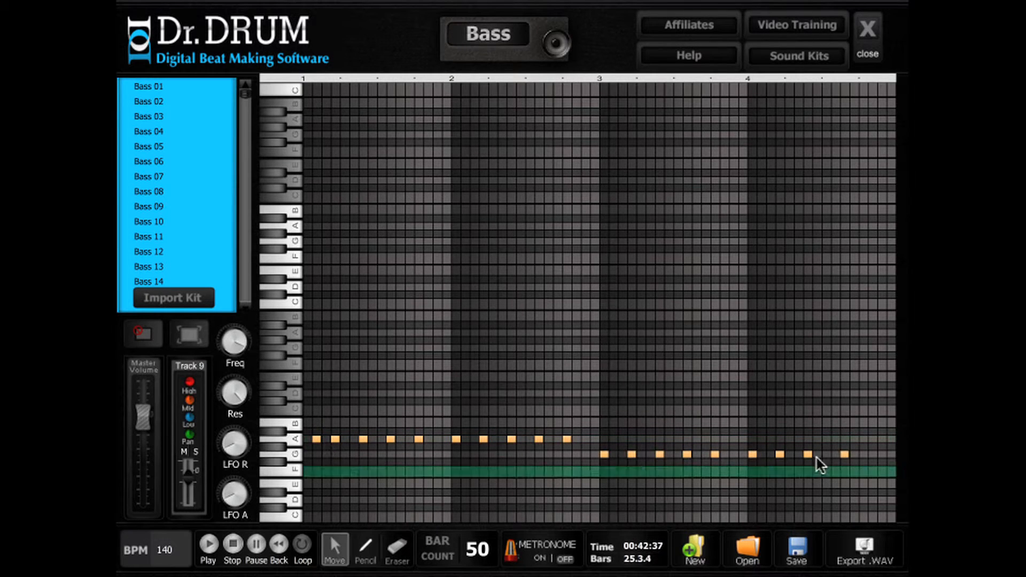
{"action": "left_click_drag", "start_coordinate": [845, 454], "coordinate": [837, 454]}
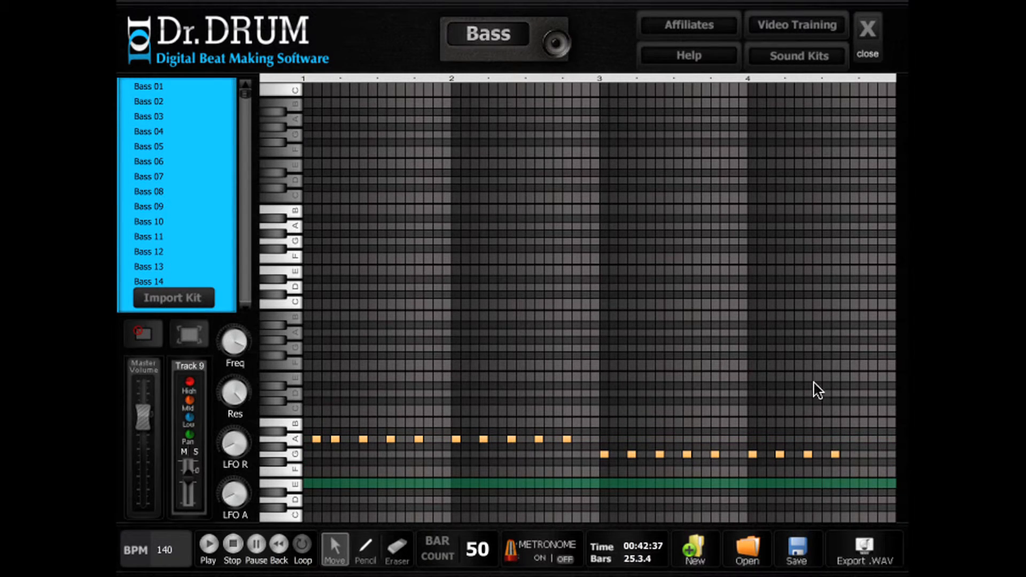
{"action": "left_click", "coordinate": [868, 46]}
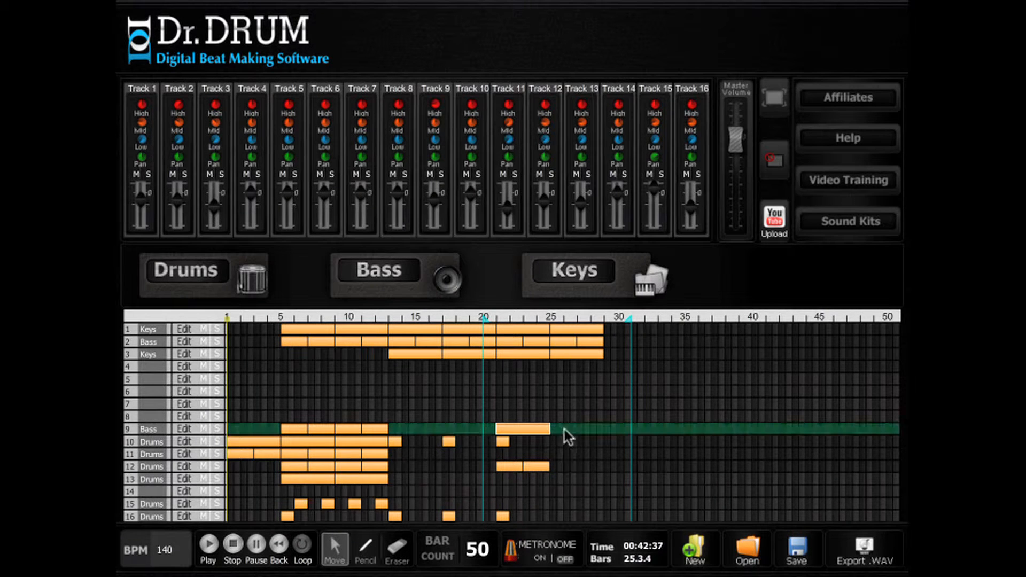
{"action": "left_click", "coordinate": [196, 448]}
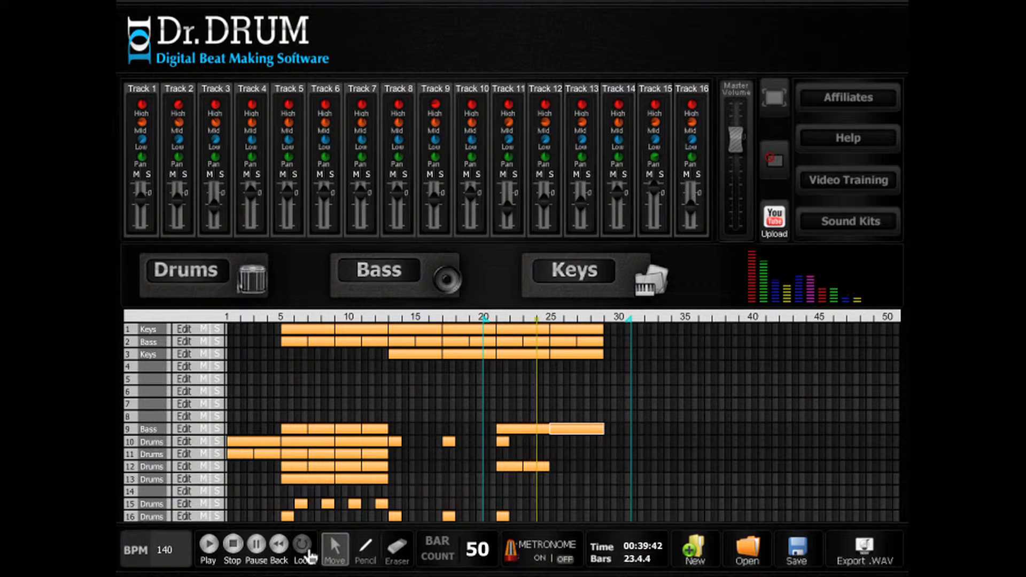
Copy track 12's blocks at bars 21–24 to bars 25–28 and track 16's one-bar block at bar 21 to bar 25.
{"action": "left_click_drag", "start_coordinate": [522, 465], "coordinate": [530, 466]}
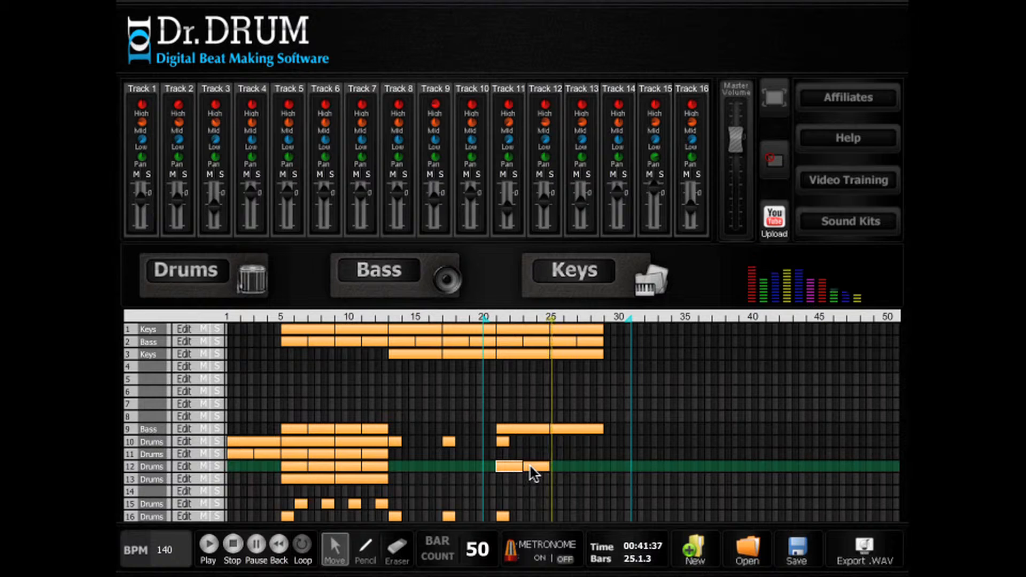
{"action": "left_click", "coordinate": [530, 466], "text": "ctrl"}
{"action": "key", "text": "ctrl+c"}
{"action": "key", "text": "ctrl+v"}
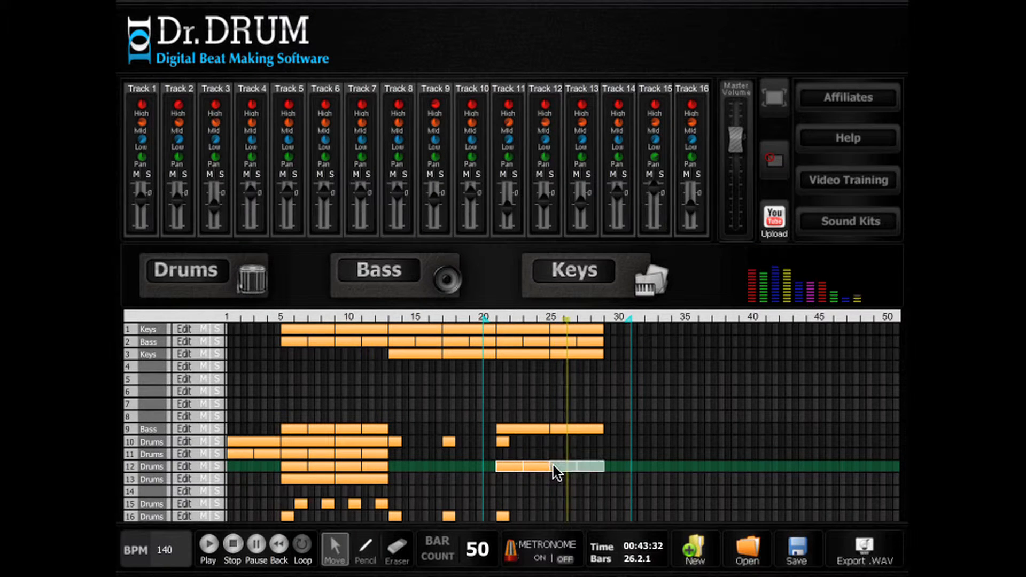
{"action": "left_click", "coordinate": [502, 516]}
{"action": "left_click_drag", "start_coordinate": [501, 515], "coordinate": [555, 513]}
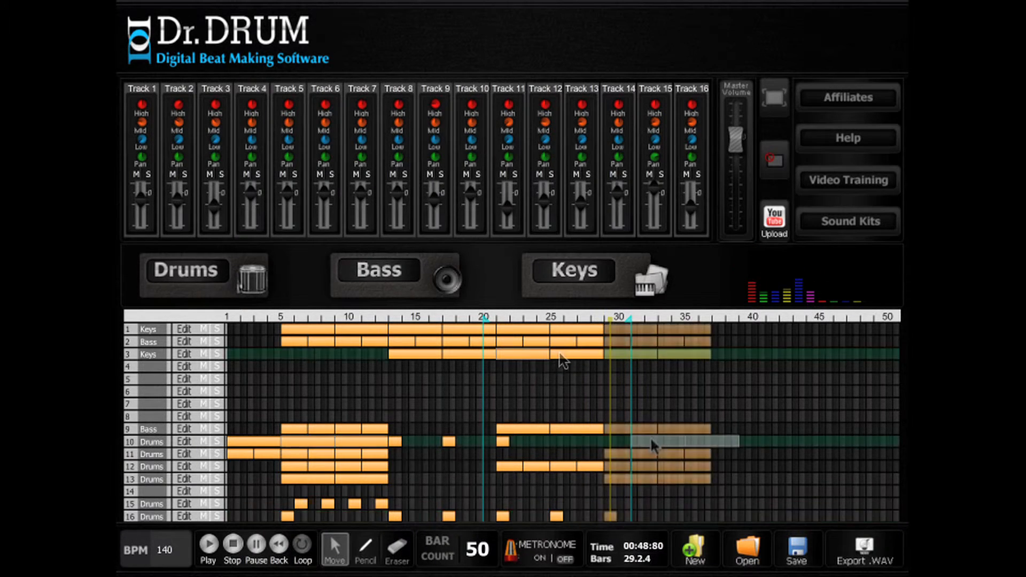
Copy blocks on tracks 1–3 and 9–13 into bars 29–36 and track 16's to bar 29, and loop from bar 28 to bar 39.
{"action": "left_click", "coordinate": [628, 437]}
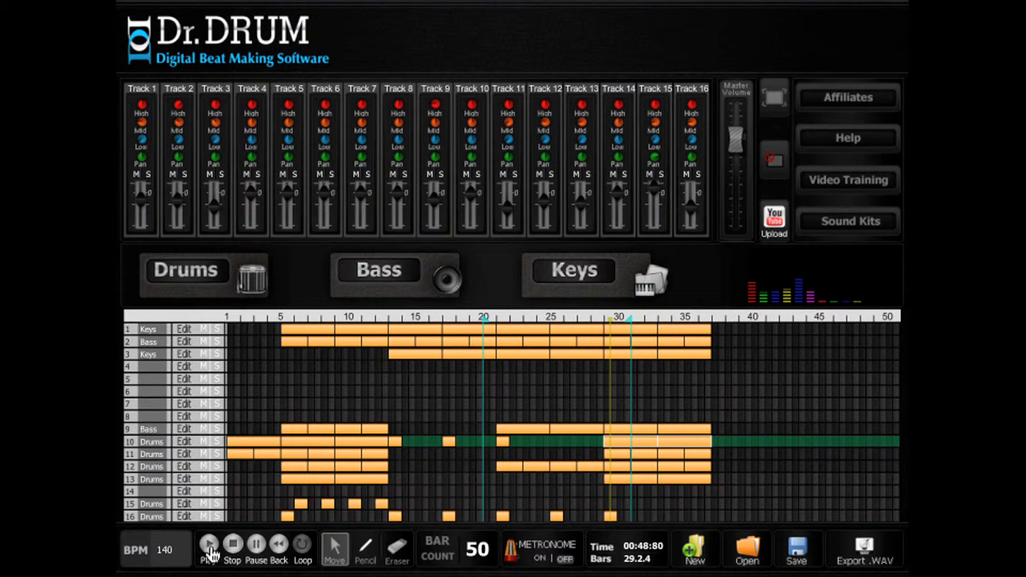
{"action": "left_click_drag", "start_coordinate": [629, 317], "coordinate": [737, 324]}
{"action": "left_click_drag", "start_coordinate": [483, 317], "coordinate": [591, 324]}
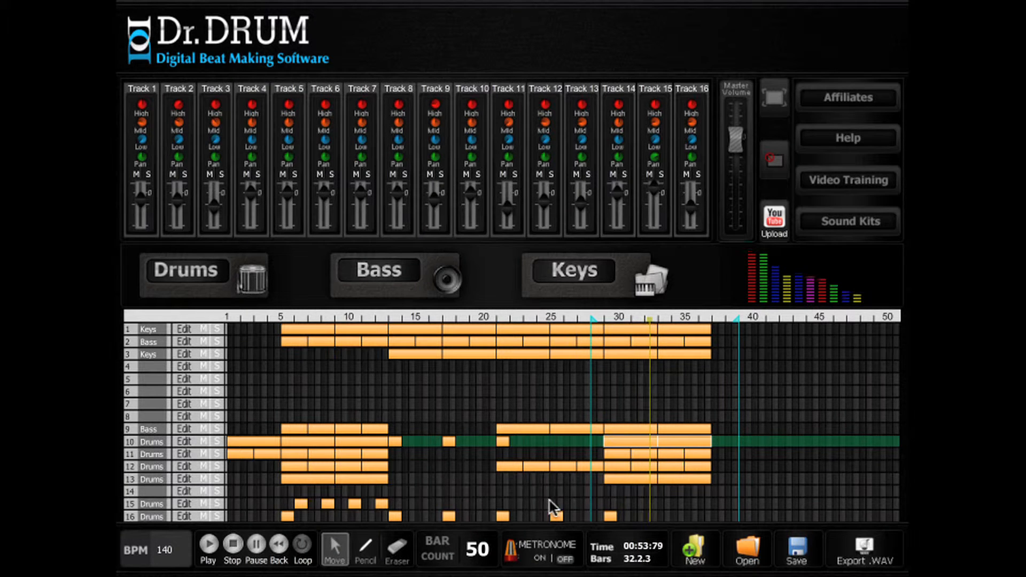
Draw a one-bar block on track 14 at bar 28, open it as a Drums pattern and fill its snare 5 row with hits.
{"action": "left_click", "coordinate": [365, 551]}
{"action": "left_click", "coordinate": [597, 491]}
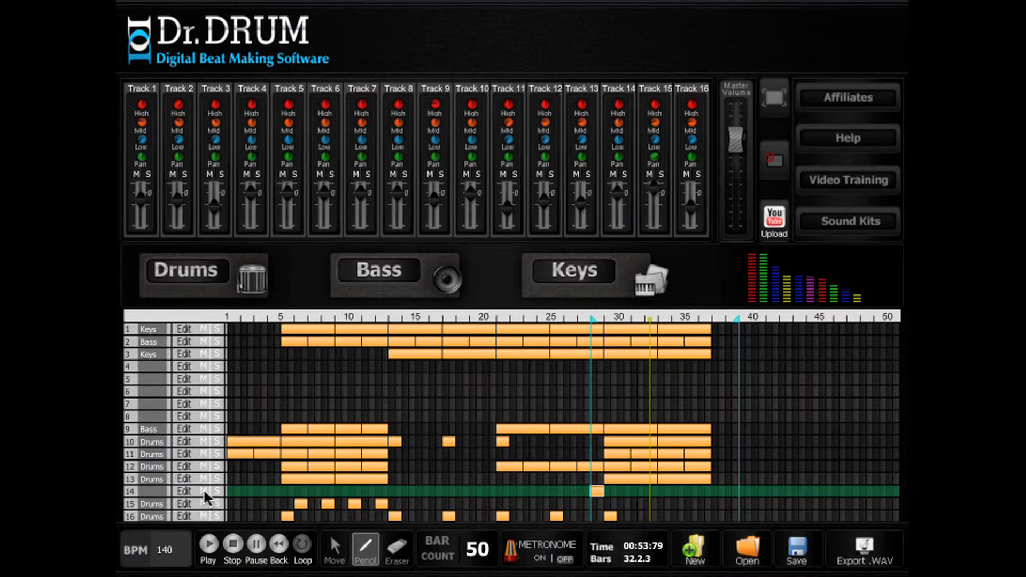
{"action": "left_click", "coordinate": [241, 283]}
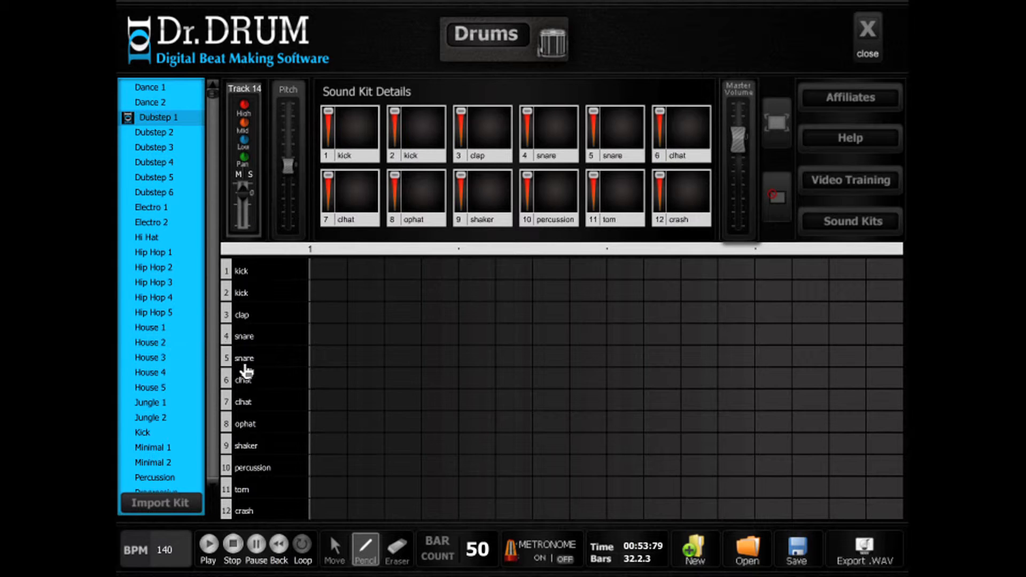
{"action": "mouse_move", "coordinate": [879, 355]}
{"action": "left_mouse_down"}
{"action": "mouse_move", "coordinate": [786, 367]}
{"action": "mouse_move", "coordinate": [329, 366]}
{"action": "left_mouse_up"}
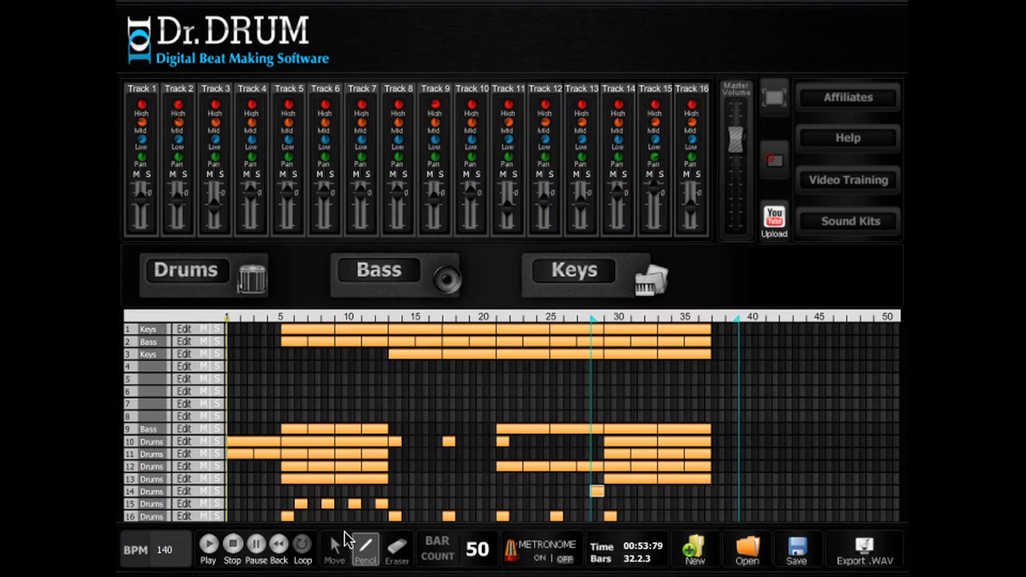
Play the loop, draw a four-bar snare block on track 14 at bars 29–32 and copy it to bars 33–36.
{"action": "left_click", "coordinate": [209, 545]}
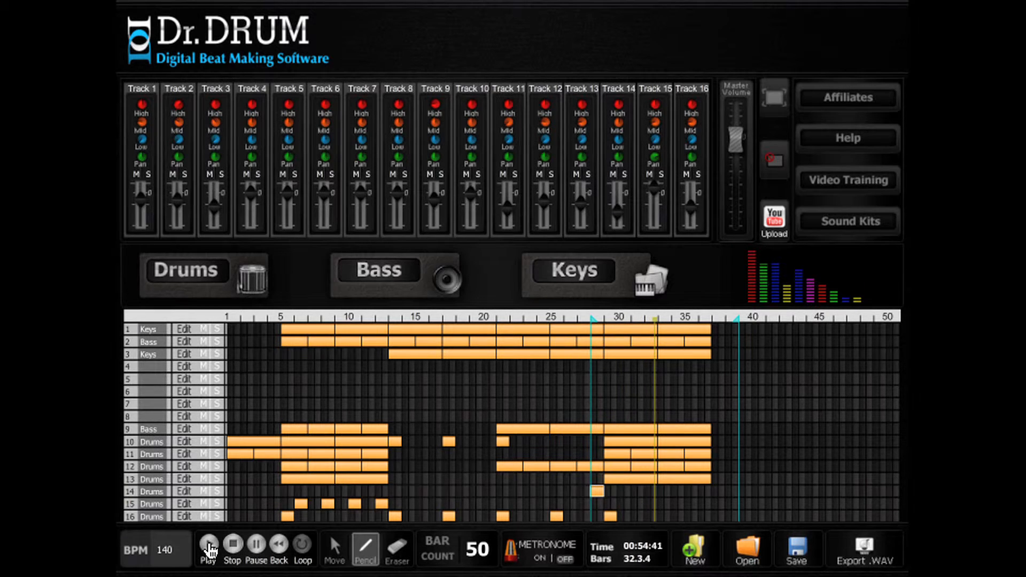
{"action": "left_click", "coordinate": [209, 547]}
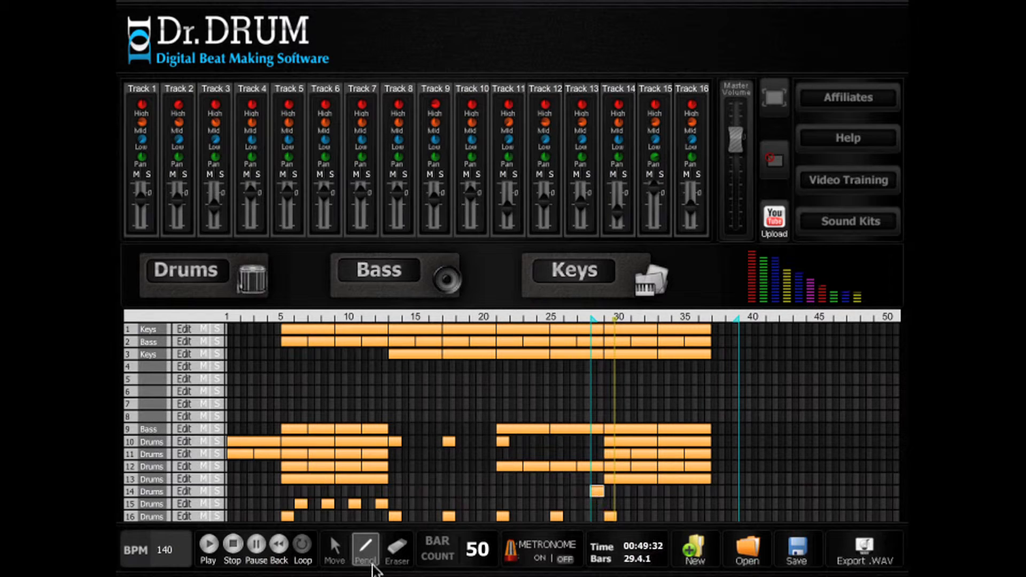
{"action": "left_click", "coordinate": [334, 550]}
{"action": "left_click_drag", "start_coordinate": [627, 491], "coordinate": [662, 492]}
{"action": "left_click", "coordinate": [184, 491]}
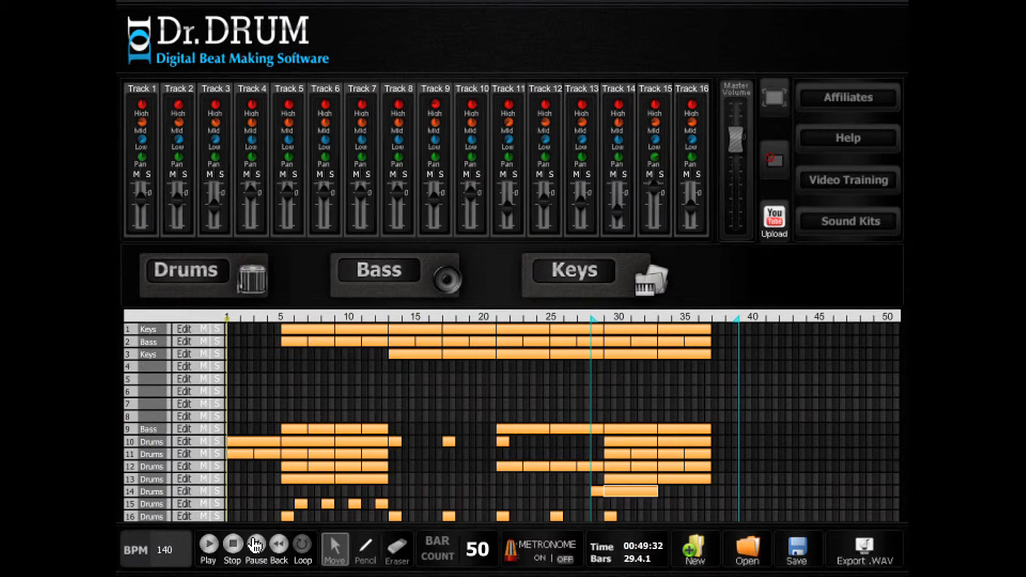
{"action": "left_click", "coordinate": [256, 544]}
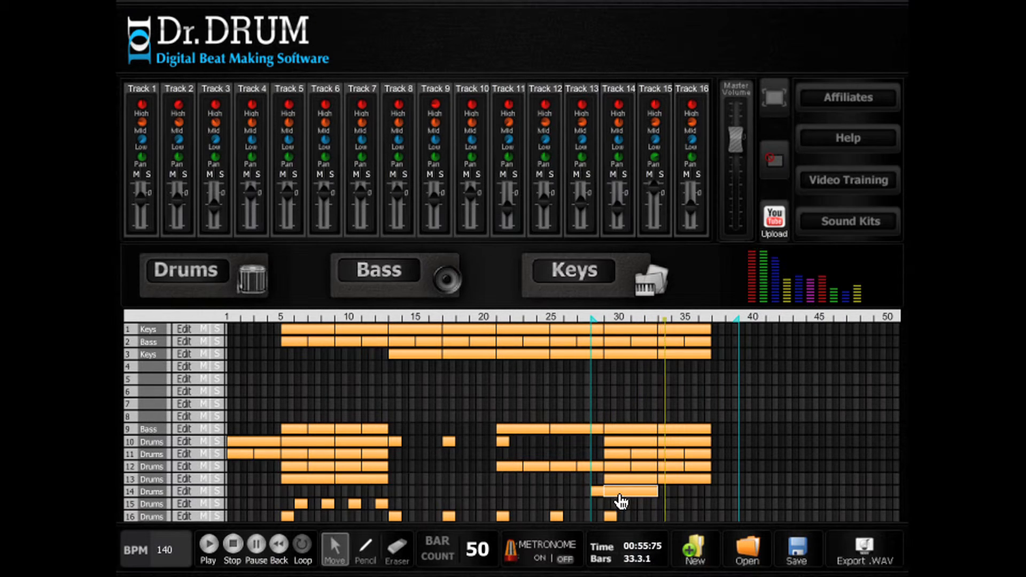
{"action": "left_click_drag", "start_coordinate": [645, 496], "coordinate": [665, 497]}
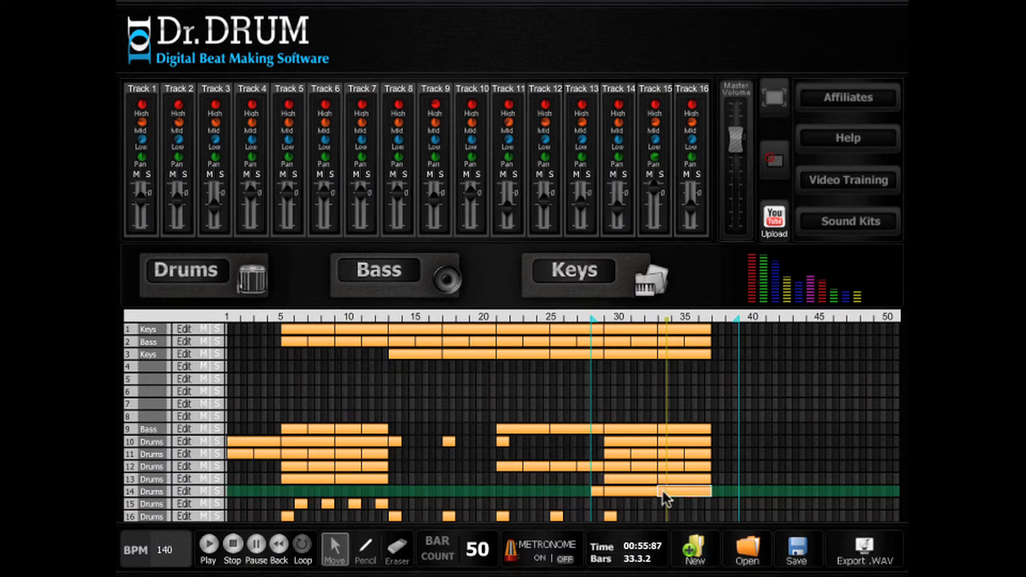
{"action": "left_click", "coordinate": [233, 545]}
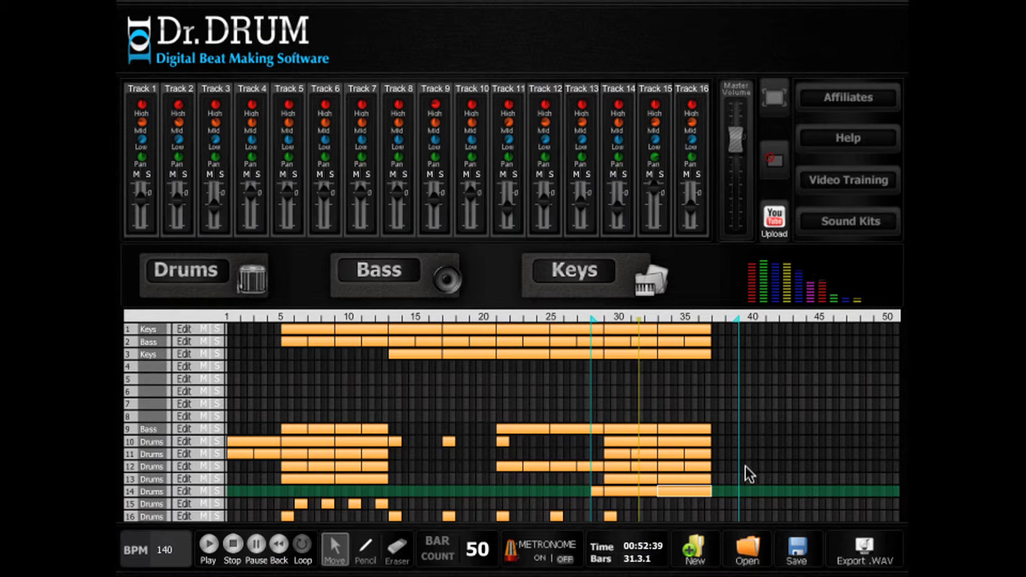
Extend the loop end to bar 45 and copy track 16's one-bar block from bar 29 to bar 37.
{"action": "left_click_drag", "start_coordinate": [737, 319], "coordinate": [812, 323]}
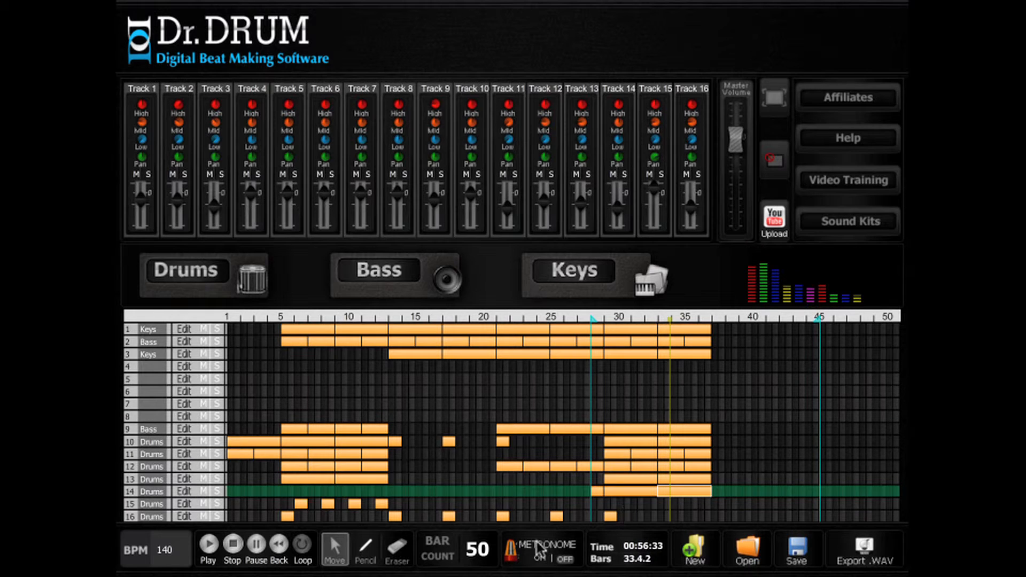
{"action": "left_click", "coordinate": [607, 517]}
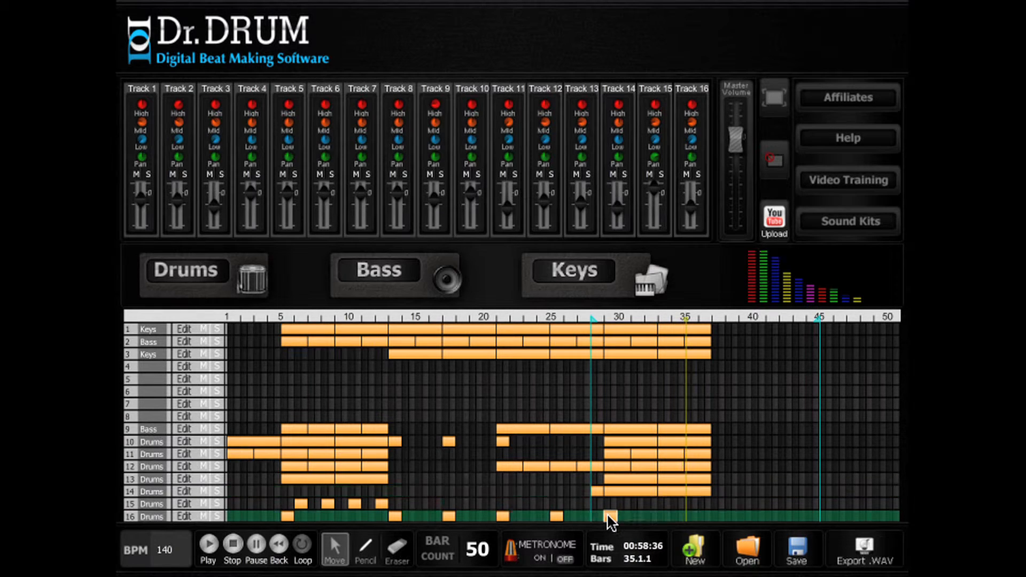
{"action": "left_click", "coordinate": [717, 517]}
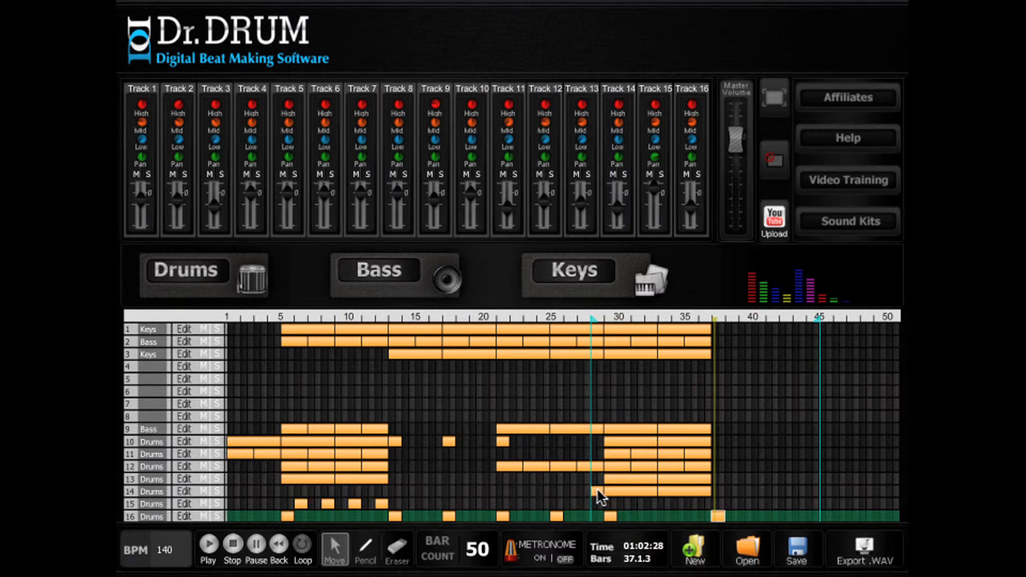
Add closing snare 5 hits to the end of track 14's block at bar 33, and play with loop start at bar 34, beat 2.
{"action": "left_click", "coordinate": [701, 493]}
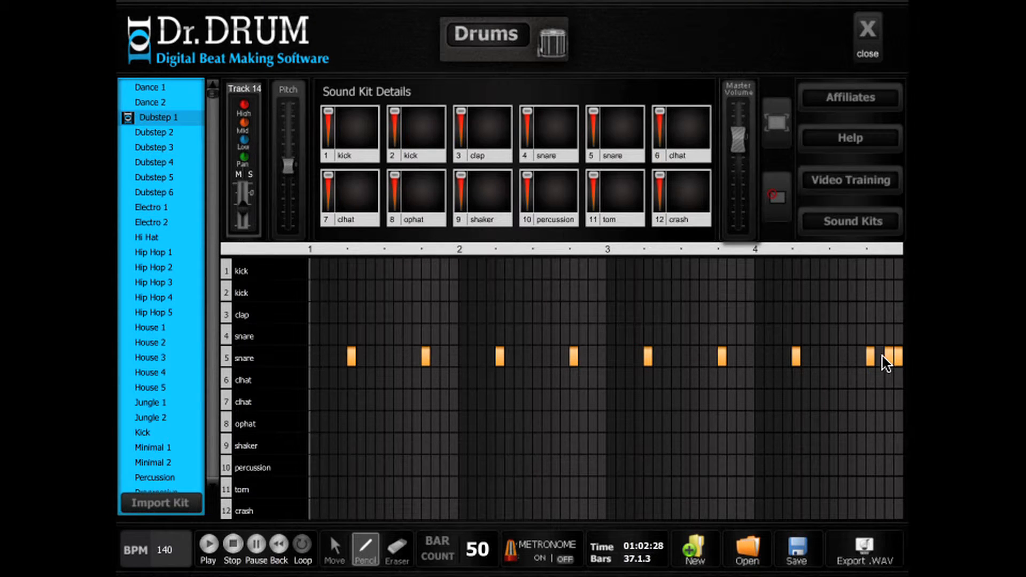
{"action": "left_click", "coordinate": [869, 40]}
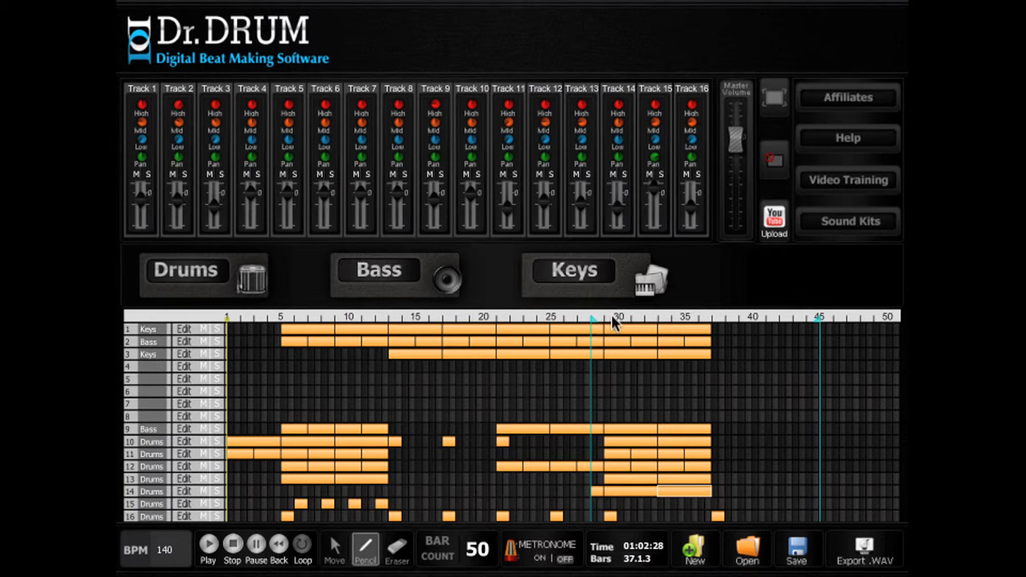
{"action": "left_click", "coordinate": [675, 317]}
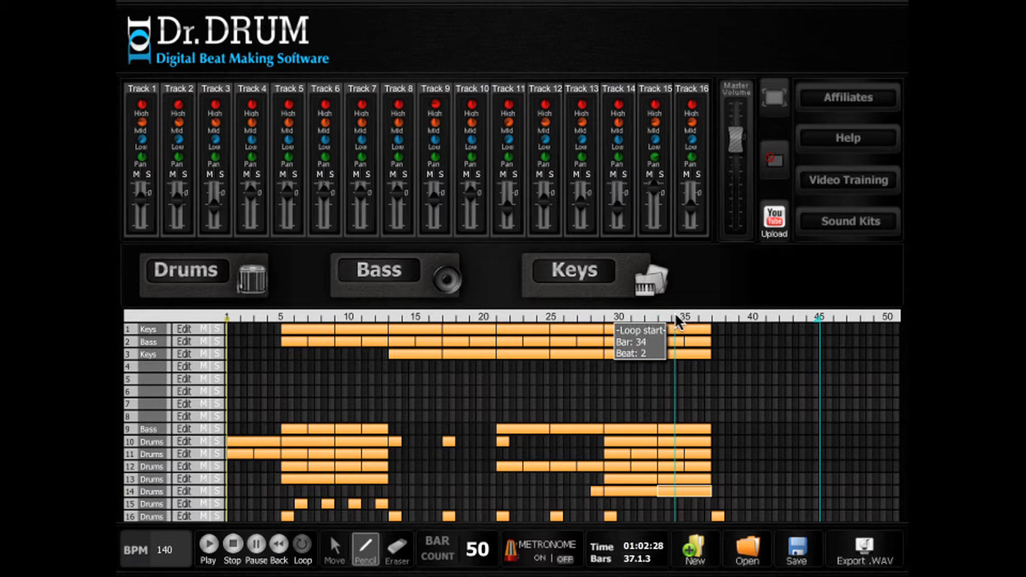
{"action": "left_click", "coordinate": [207, 546]}
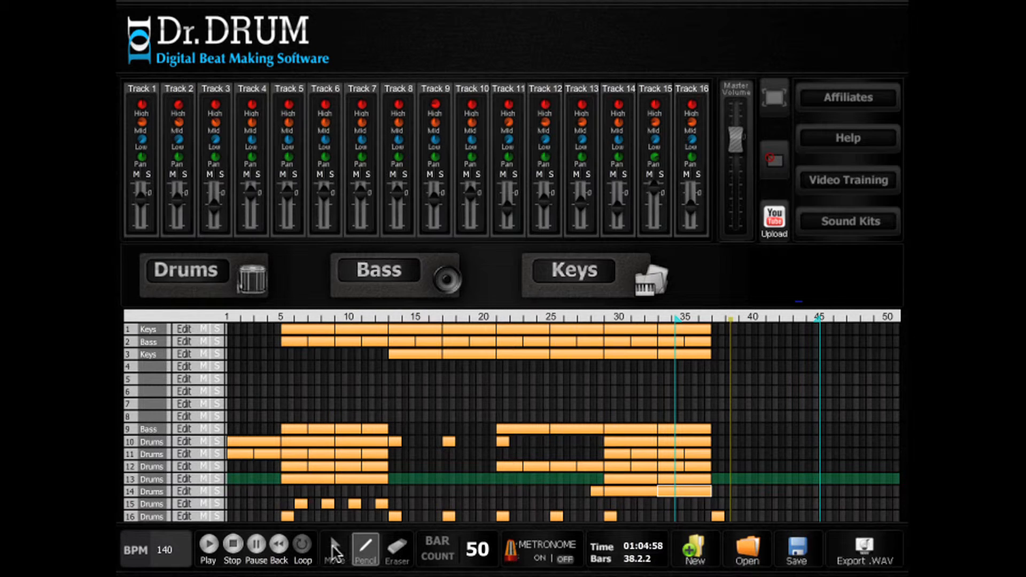
Copy the blocks on tracks 1–3 and 9–14 from bars 29–36 to bars 37–44, and copy track 3's new blocks onto track 4.
{"action": "left_click", "coordinate": [334, 550]}
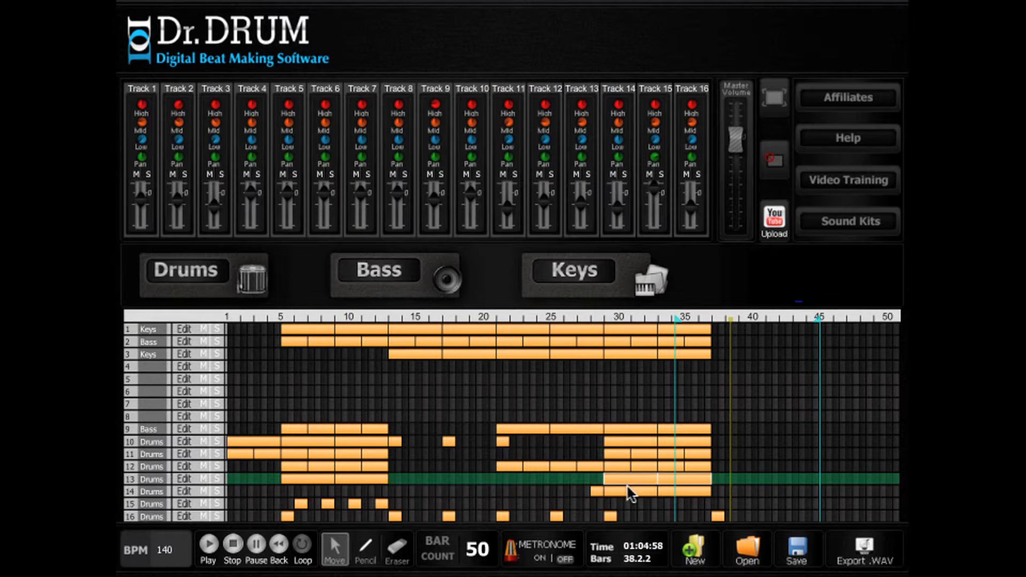
{"action": "left_click", "coordinate": [639, 491]}
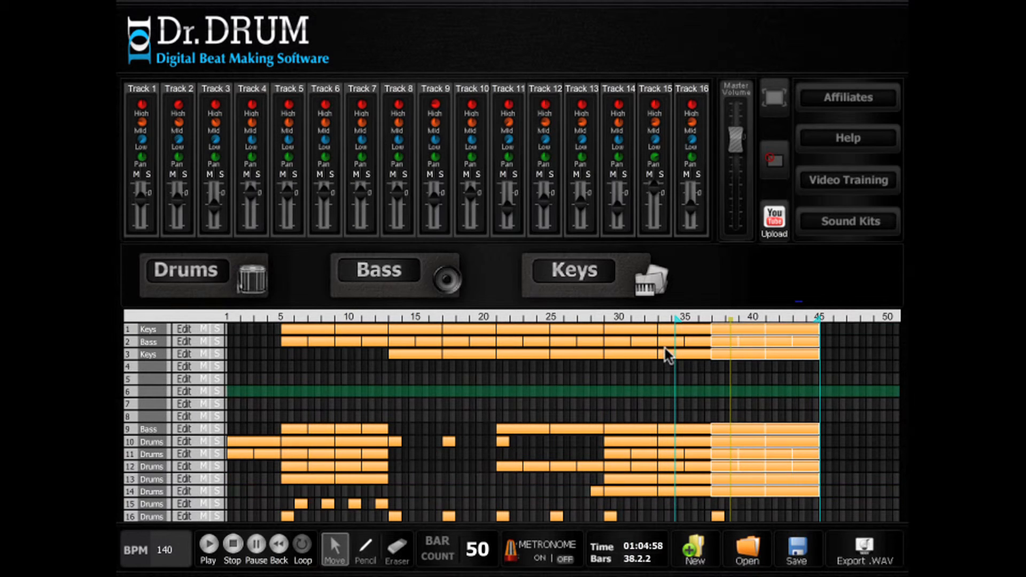
{"action": "left_click", "coordinate": [666, 352]}
{"action": "mouse_move", "coordinate": [733, 354]}
{"action": "left_mouse_down"}
{"action": "mouse_move", "coordinate": [779, 355]}
{"action": "mouse_move", "coordinate": [742, 358]}
{"action": "mouse_move", "coordinate": [744, 367]}
{"action": "left_mouse_up"}
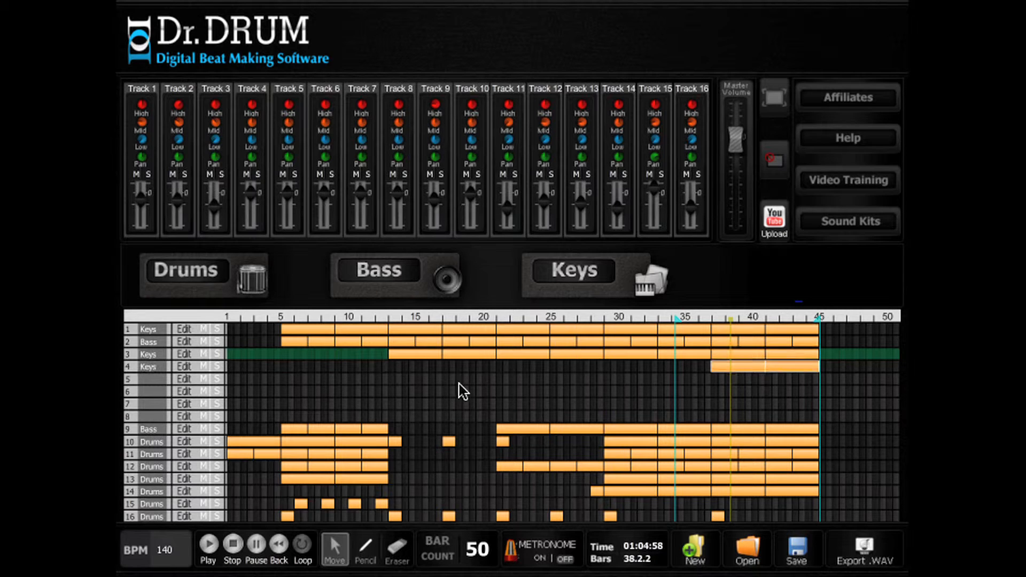
Open track 4's Keys block at bar 37, move all its notes up one octave and play it back in the arrangement.
{"action": "left_click", "coordinate": [184, 369]}
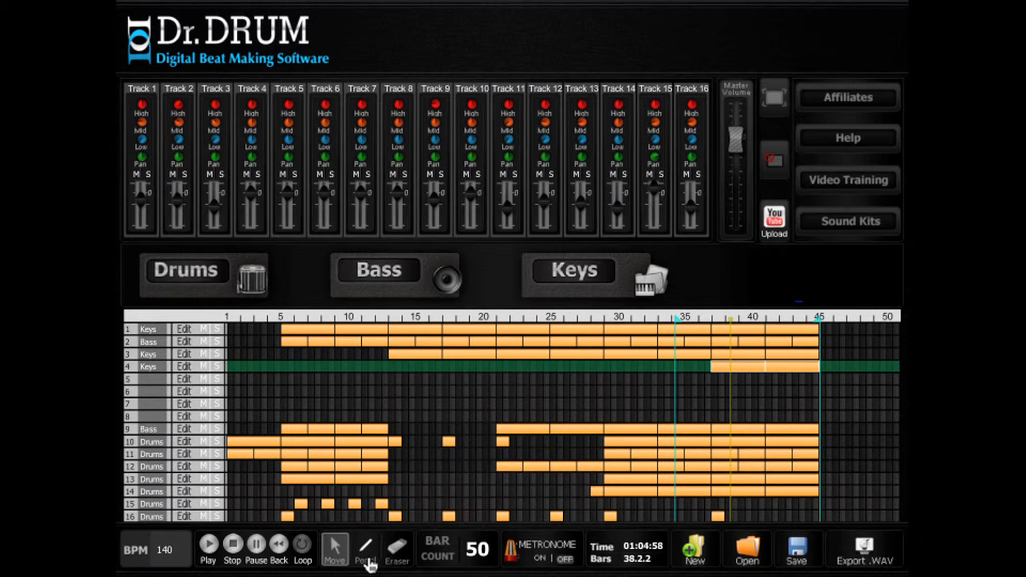
{"action": "left_click", "coordinate": [692, 354]}
{"action": "left_click", "coordinate": [740, 367]}
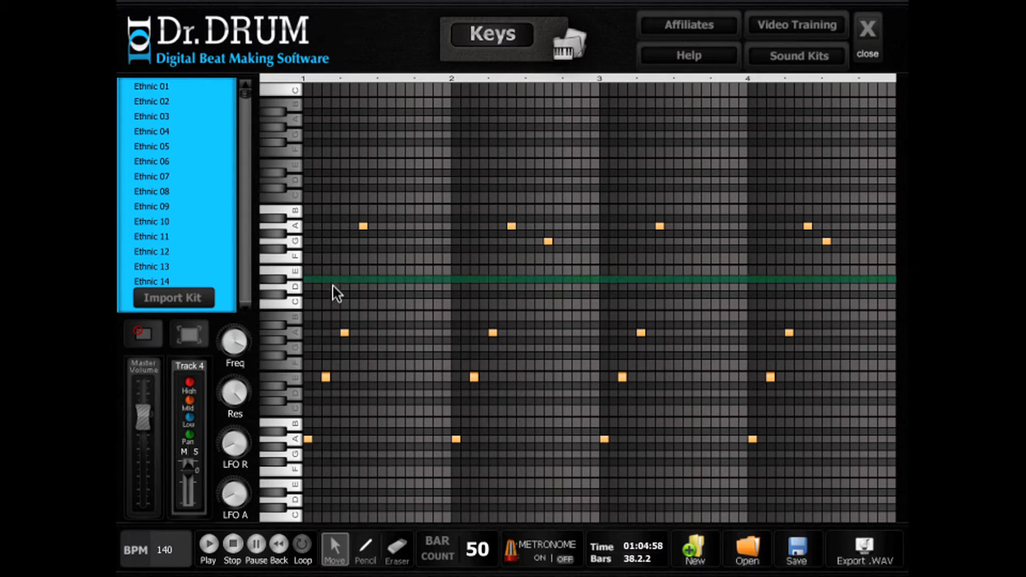
{"action": "left_click", "coordinate": [292, 441]}
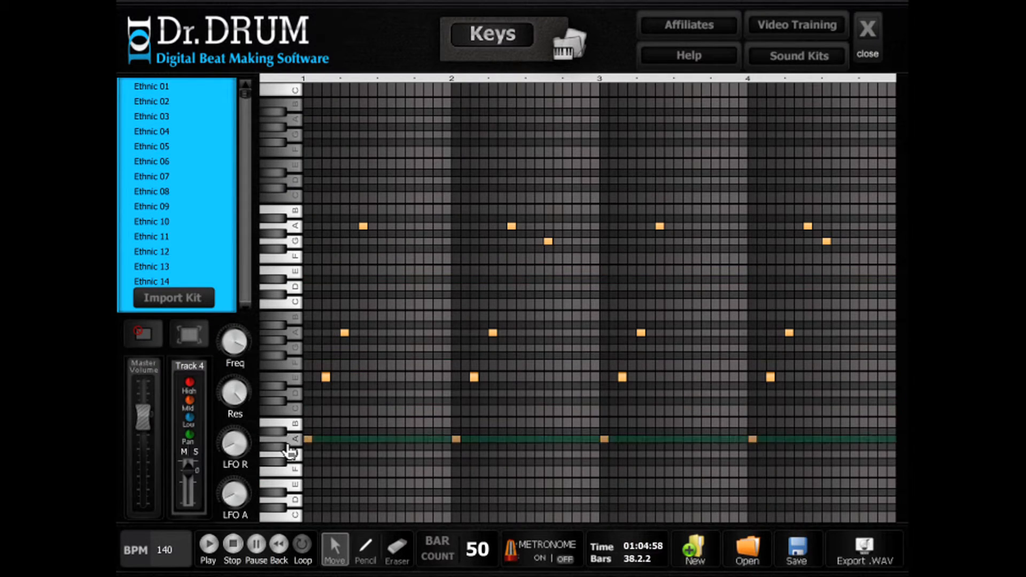
{"action": "left_click", "coordinate": [293, 441]}
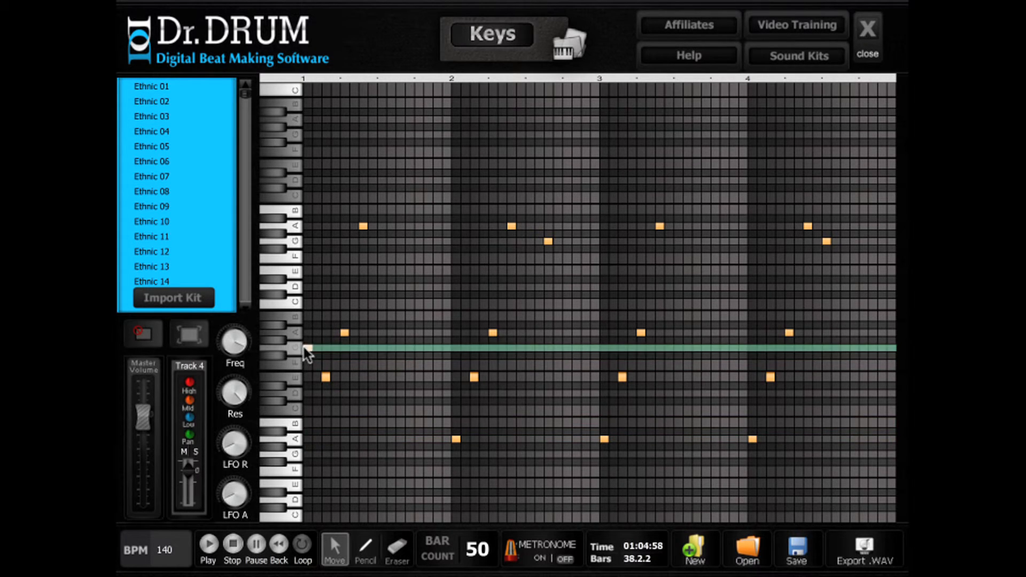
{"action": "left_click_drag", "start_coordinate": [303, 346], "coordinate": [304, 340]}
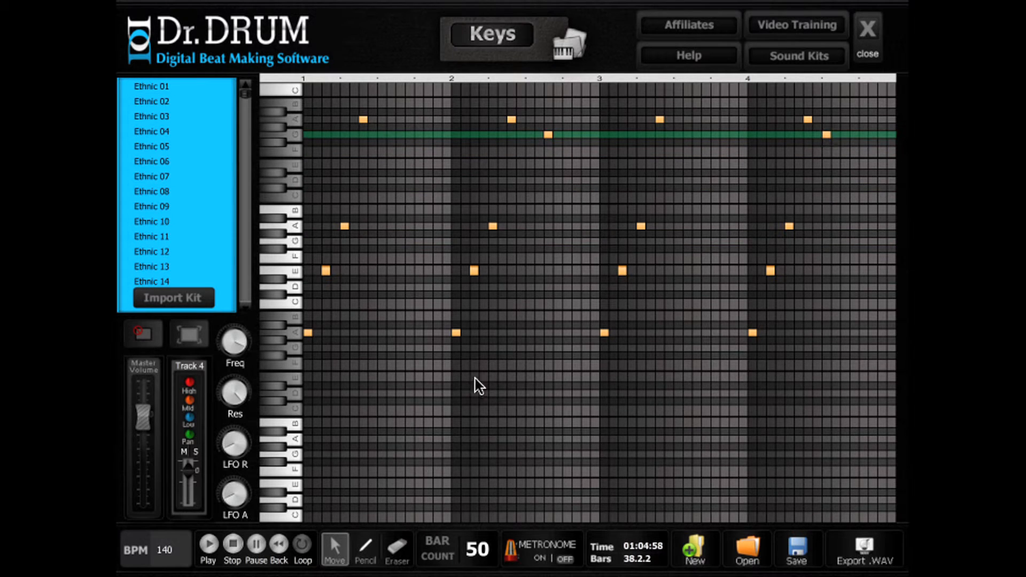
{"action": "left_click", "coordinate": [216, 545]}
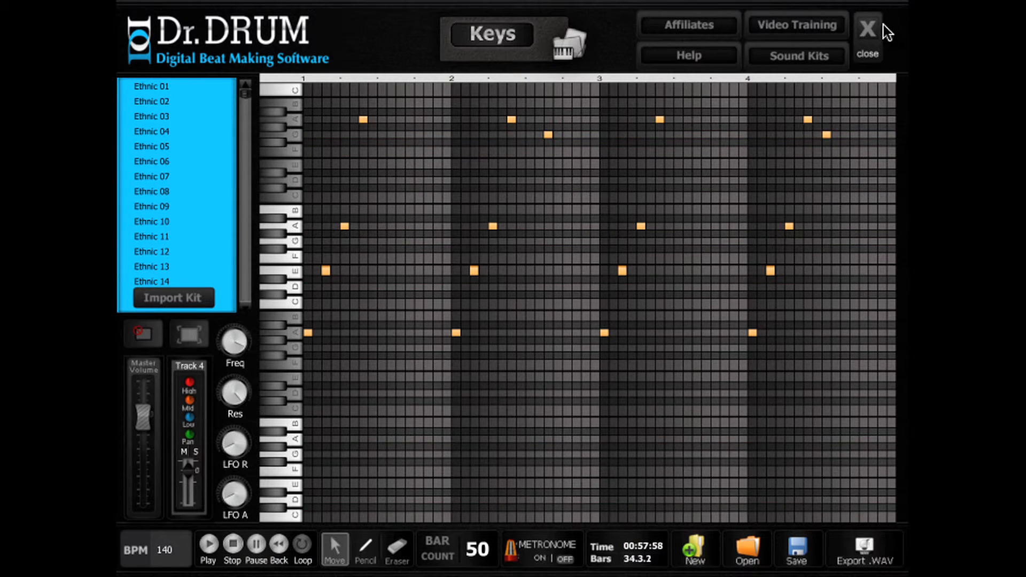
{"action": "key", "text": "Escape"}
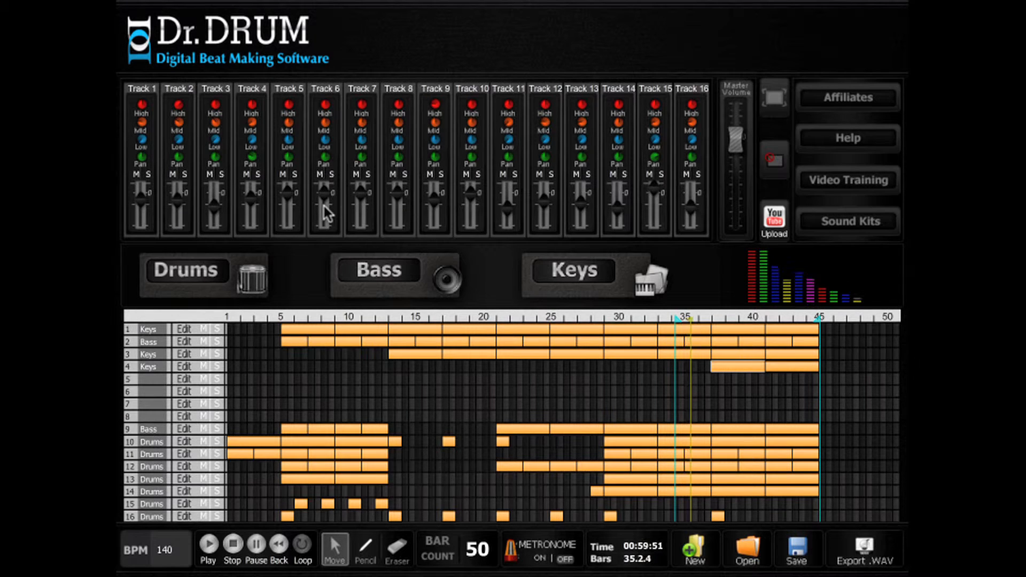
Open track 4's Keys block at bar 41 and move its notes up one octave.
{"action": "left_click", "coordinate": [226, 548]}
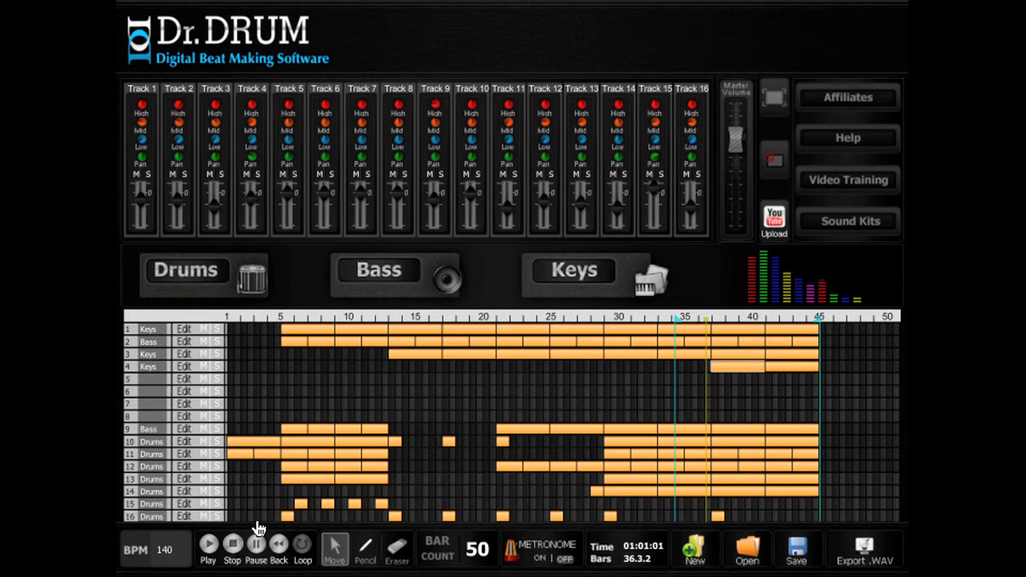
{"action": "left_click", "coordinate": [784, 369]}
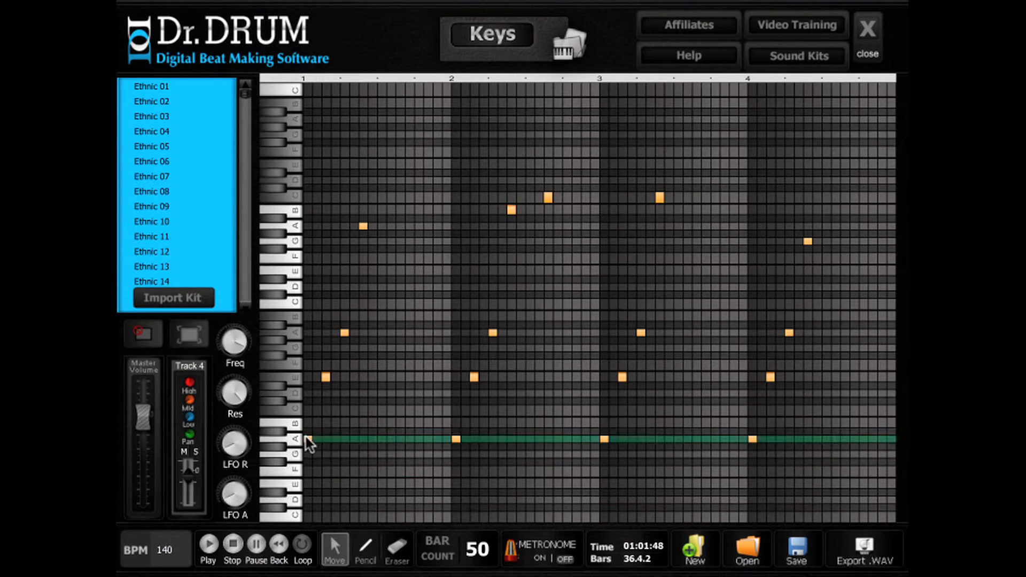
{"action": "left_click_drag", "start_coordinate": [306, 437], "coordinate": [306, 332]}
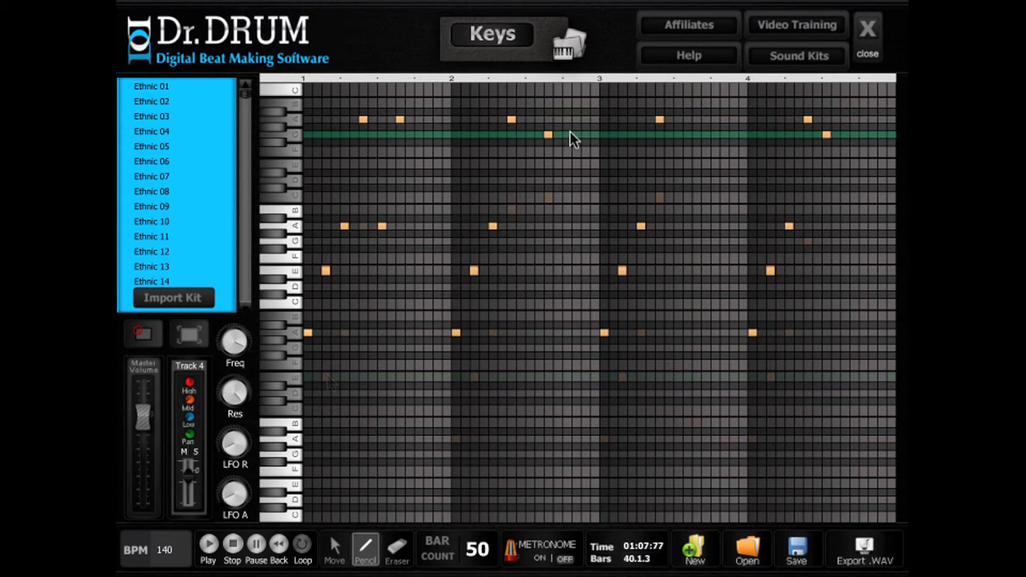
Add a high G in bar 2, an A in bar 3 and a G in bar 4 of track 4's block at bar 37, and play it back.
{"action": "left_click", "coordinate": [576, 135]}
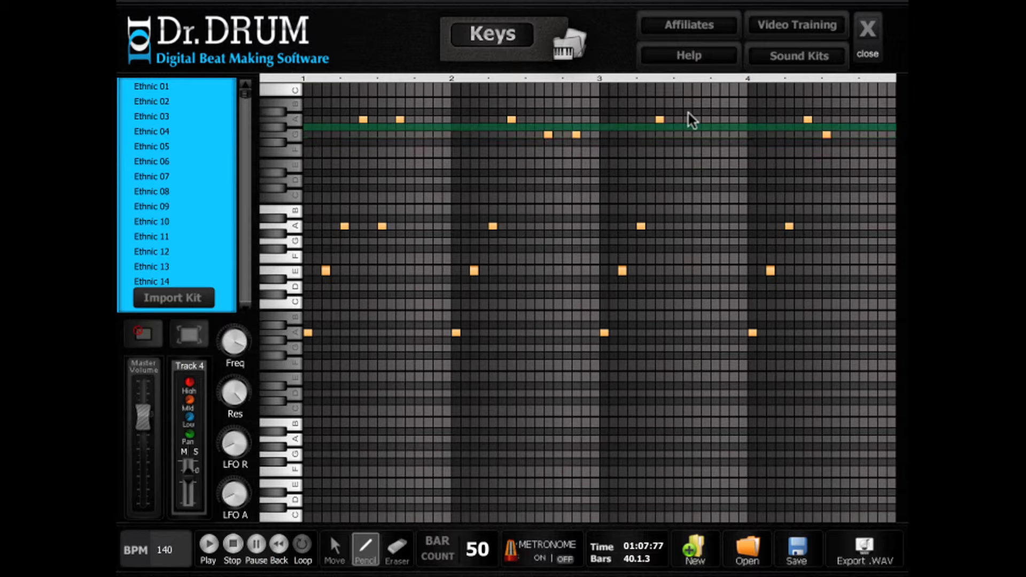
{"action": "left_click", "coordinate": [687, 120]}
{"action": "left_click", "coordinate": [854, 135]}
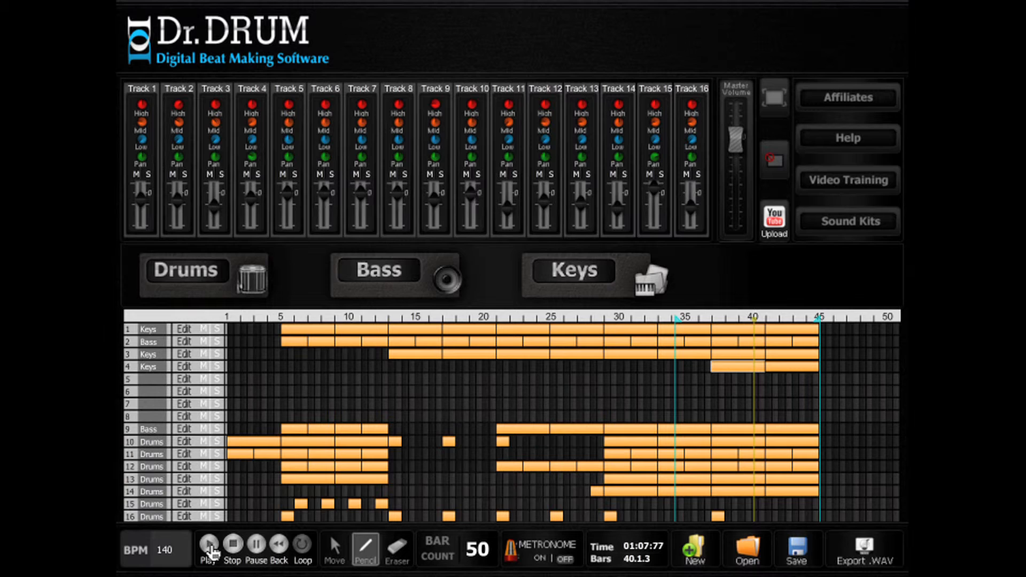
{"action": "left_click", "coordinate": [208, 544]}
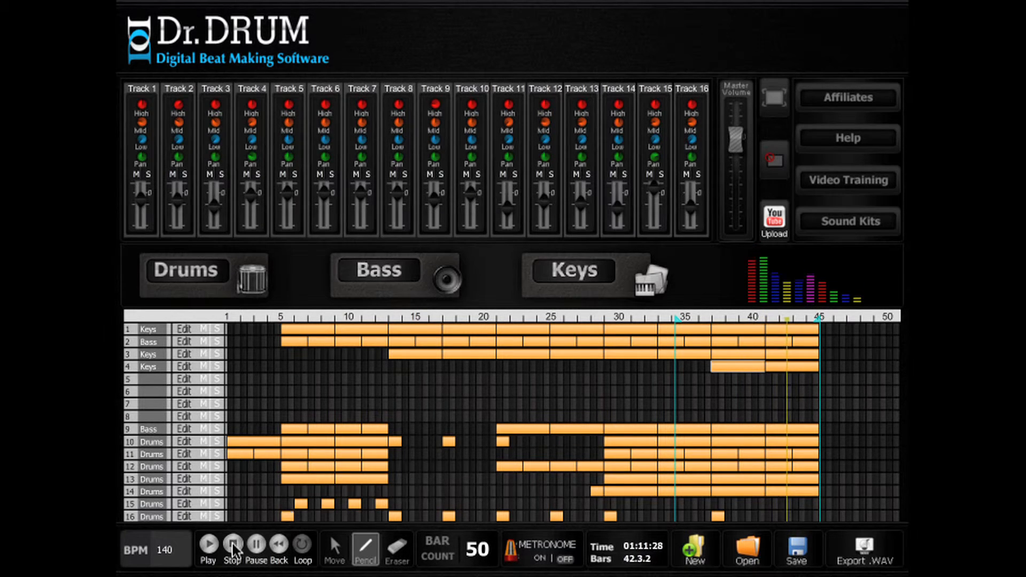
{"action": "left_click", "coordinate": [783, 368]}
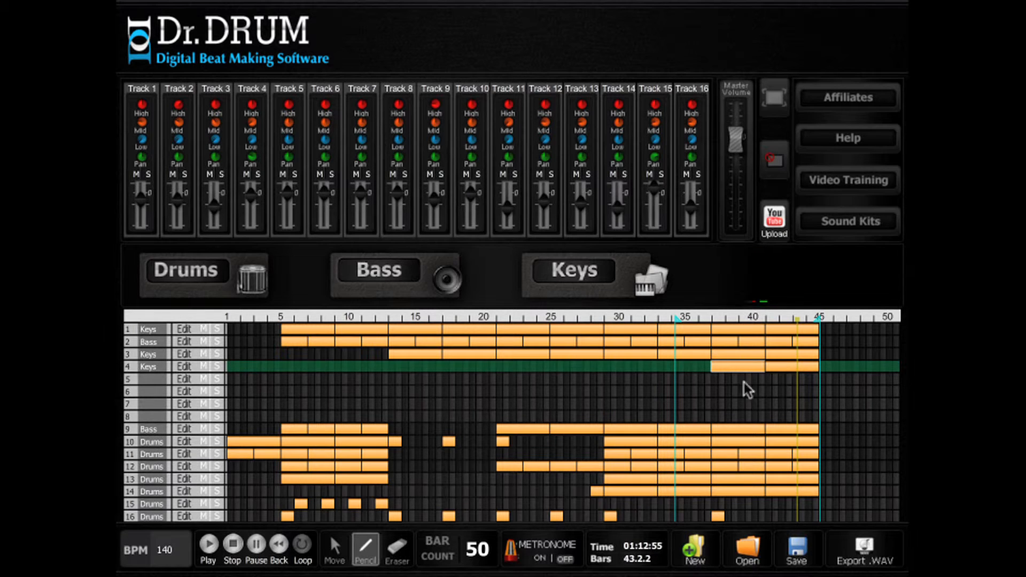
Set the bar count to 60 and extend the loop end to about bar 55.
{"action": "left_click", "coordinate": [345, 553]}
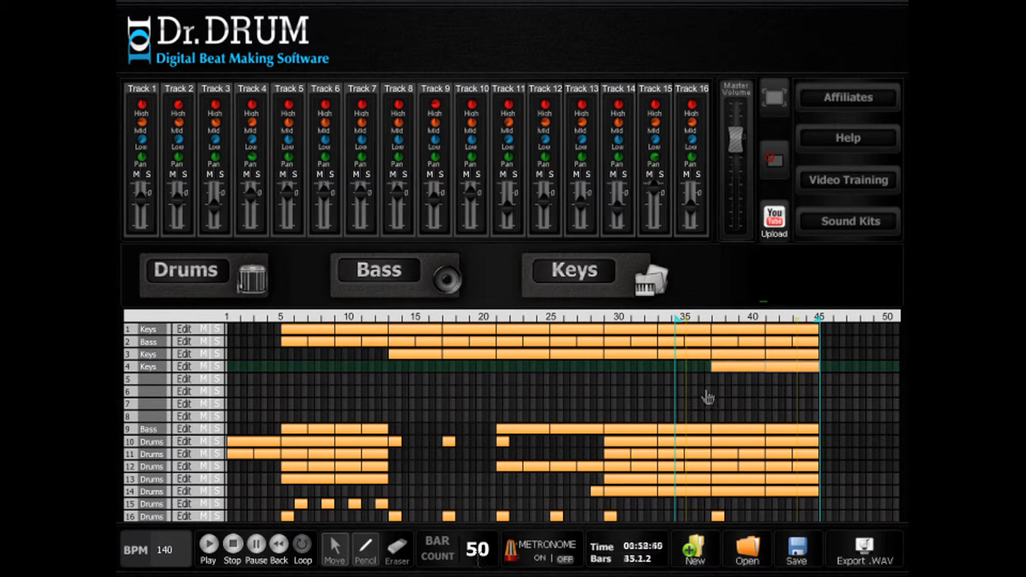
{"action": "double_click", "coordinate": [479, 549]}
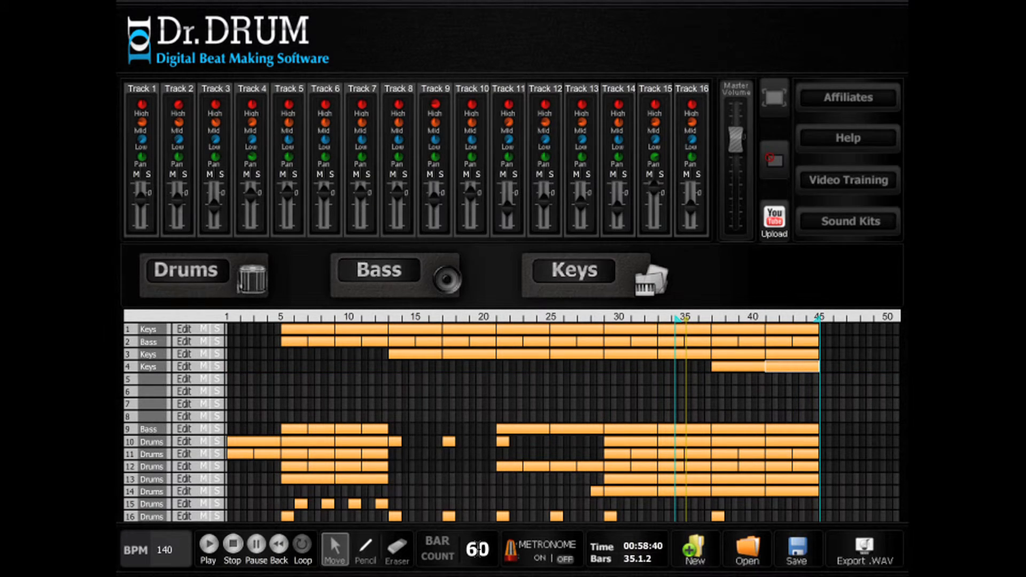
{"action": "key", "text": "Return"}
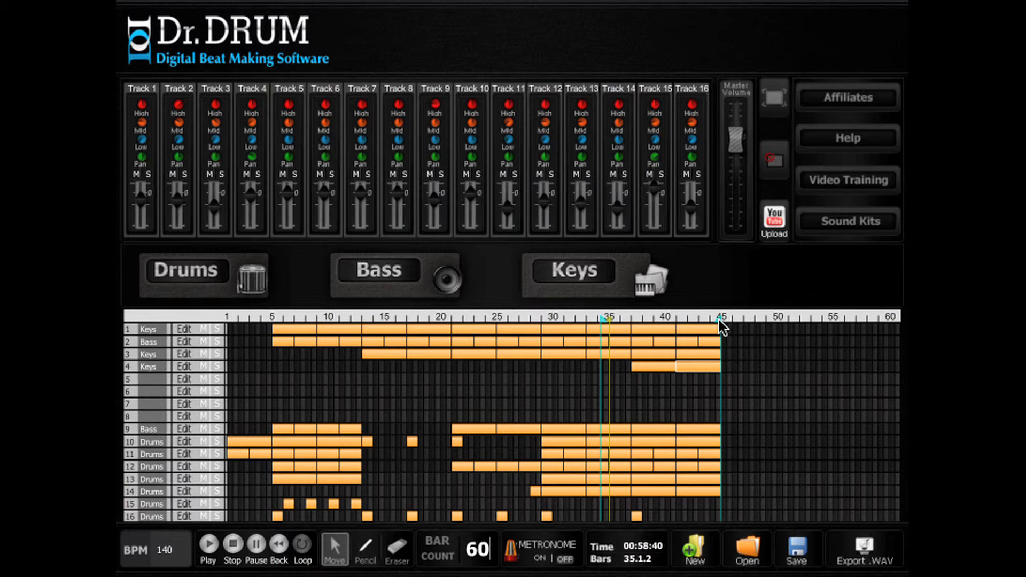
{"action": "left_click_drag", "start_coordinate": [719, 319], "coordinate": [831, 320]}
Copy the blocks on tracks 9–14 from bars 29–44 to bars 45–60.
{"action": "left_click", "coordinate": [702, 488]}
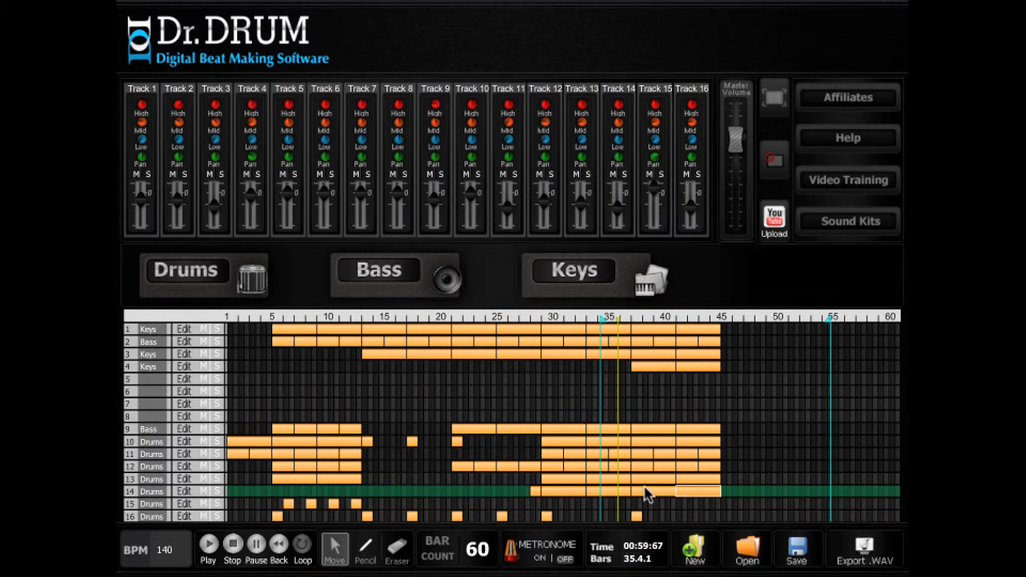
{"action": "left_click_drag", "start_coordinate": [650, 477], "coordinate": [735, 476]}
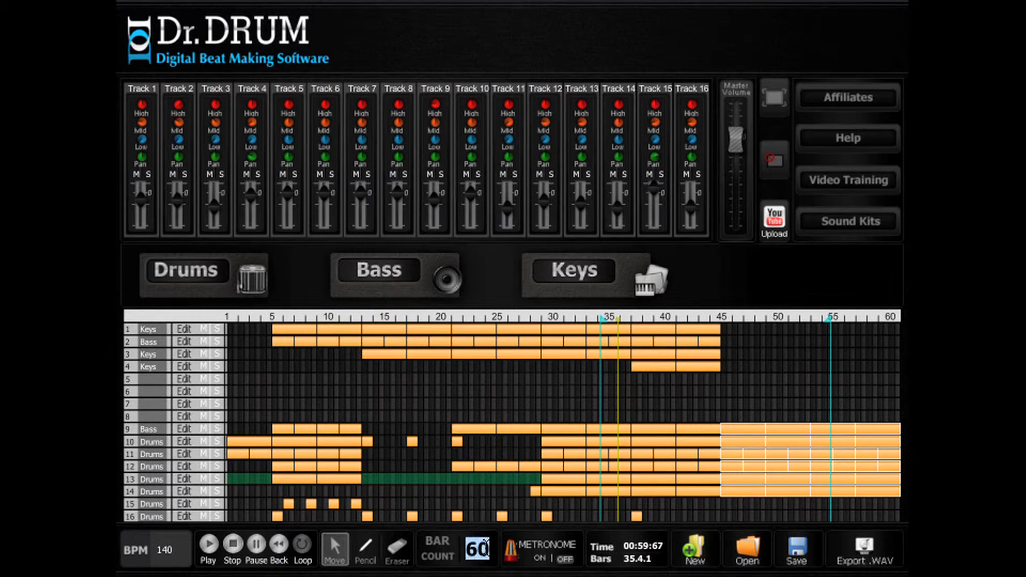
Set the bar count to 80 and move the loop start to about bar 43.
{"action": "key", "text": "Return"}
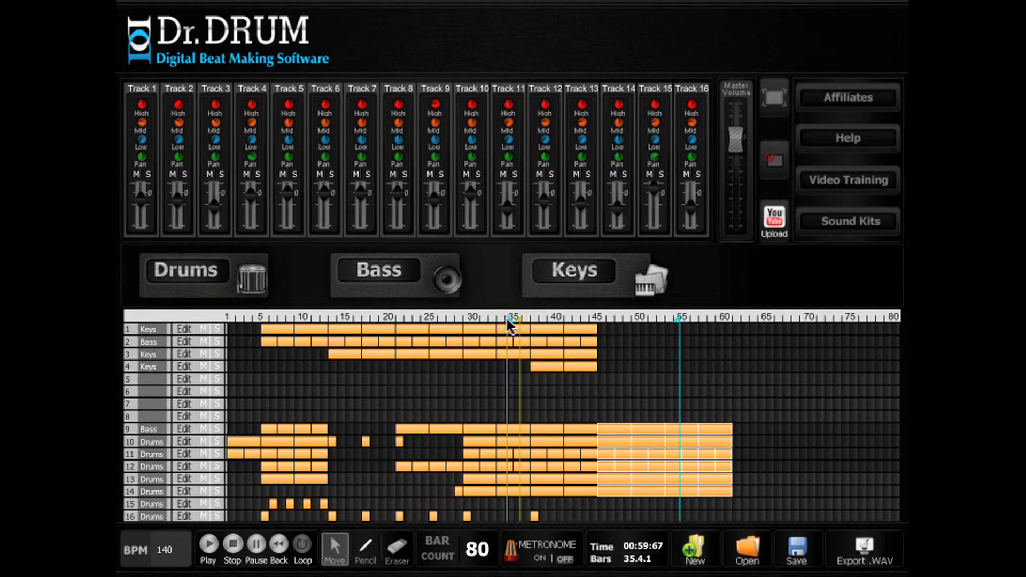
{"action": "left_click_drag", "start_coordinate": [507, 317], "coordinate": [581, 318]}
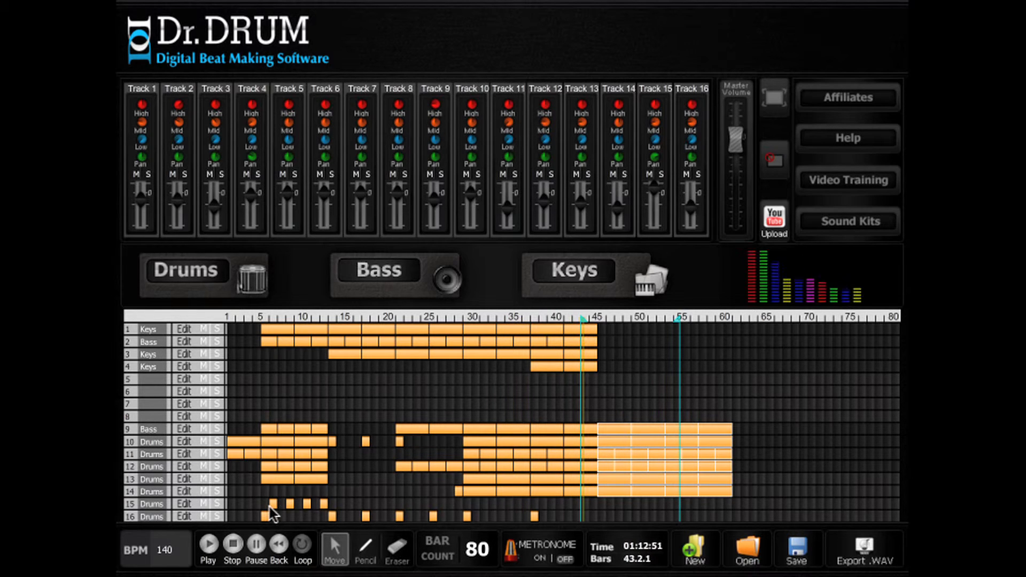
Copy track 16's Drums block at bar 37 to bar 45.
{"action": "left_click", "coordinate": [533, 515]}
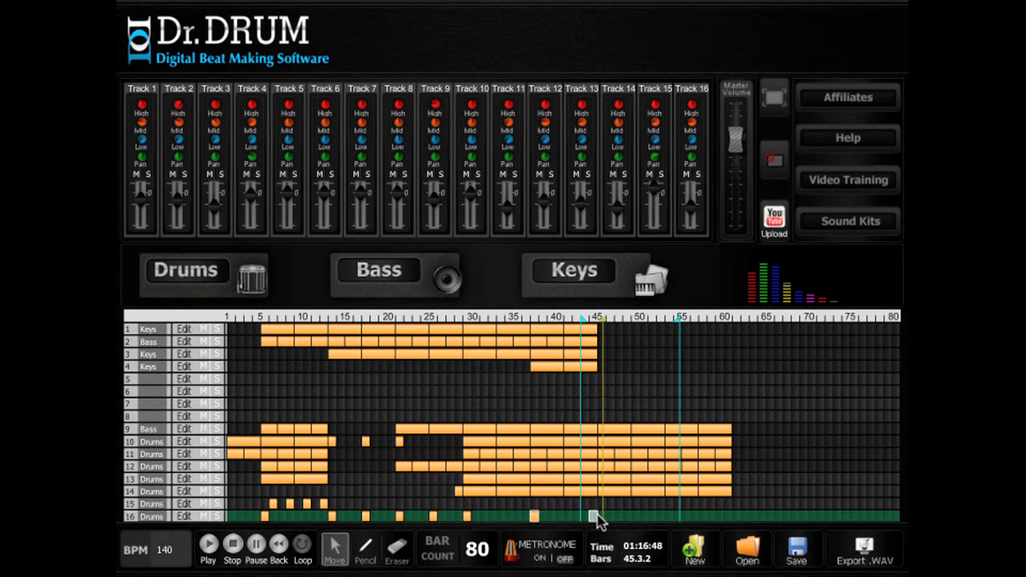
{"action": "left_click", "coordinate": [600, 515]}
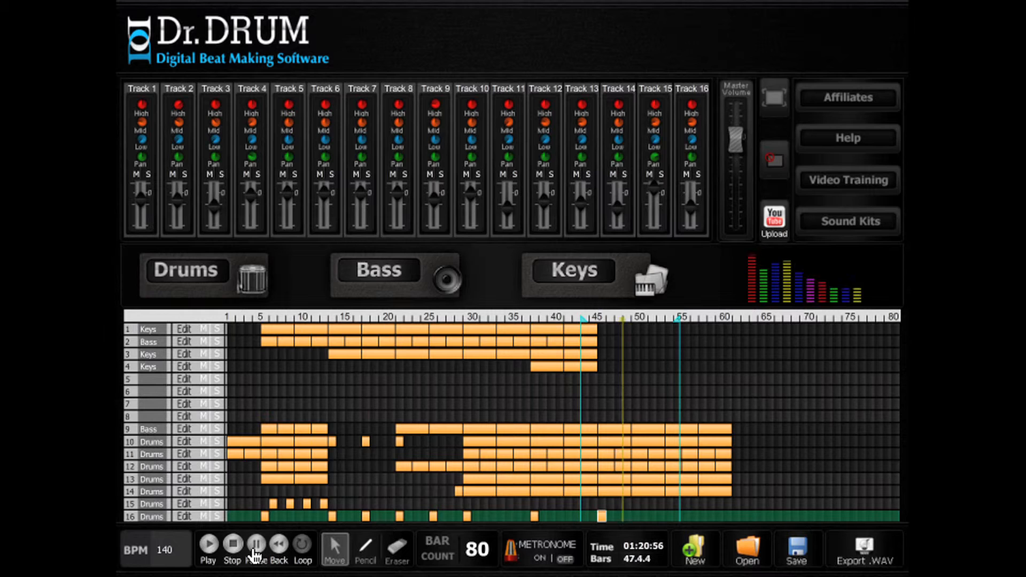
Replace track 9's Bass blocks on bars 49–60 with copies of its block at bar 45.
{"action": "left_click", "coordinate": [401, 558]}
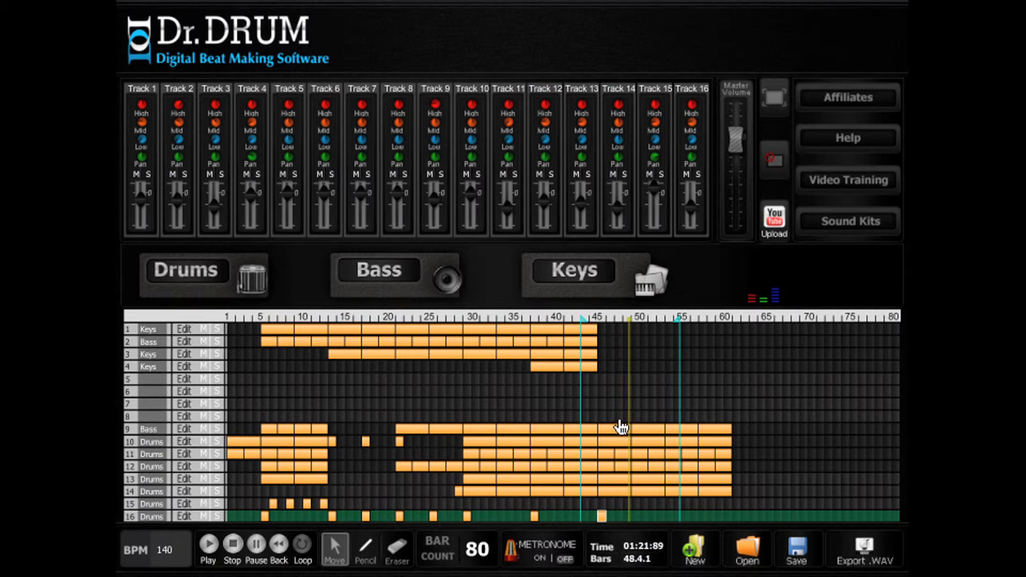
{"action": "left_click", "coordinate": [647, 427]}
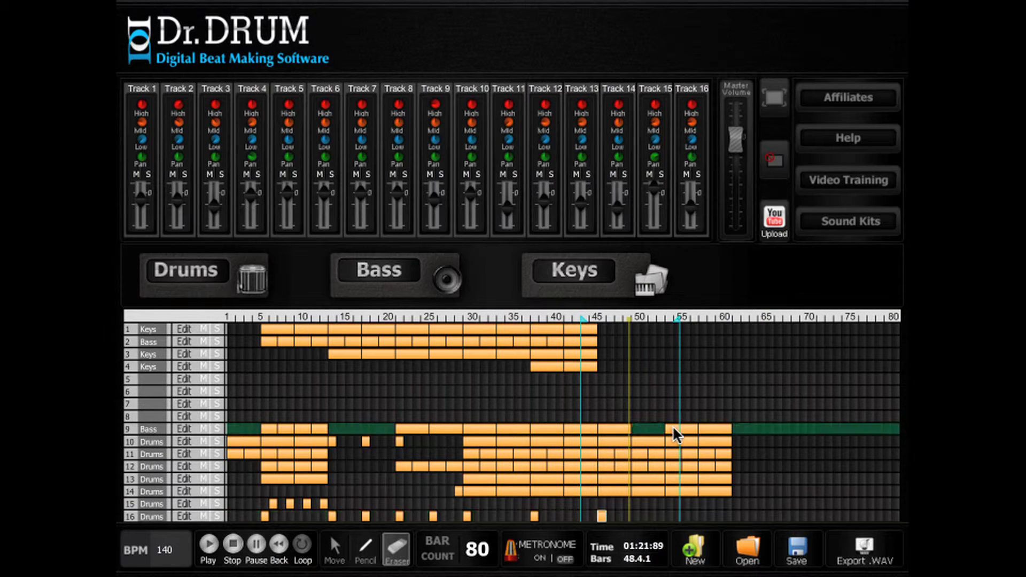
{"action": "left_click", "coordinate": [335, 550]}
{"action": "left_click_drag", "start_coordinate": [611, 429], "coordinate": [675, 426]}
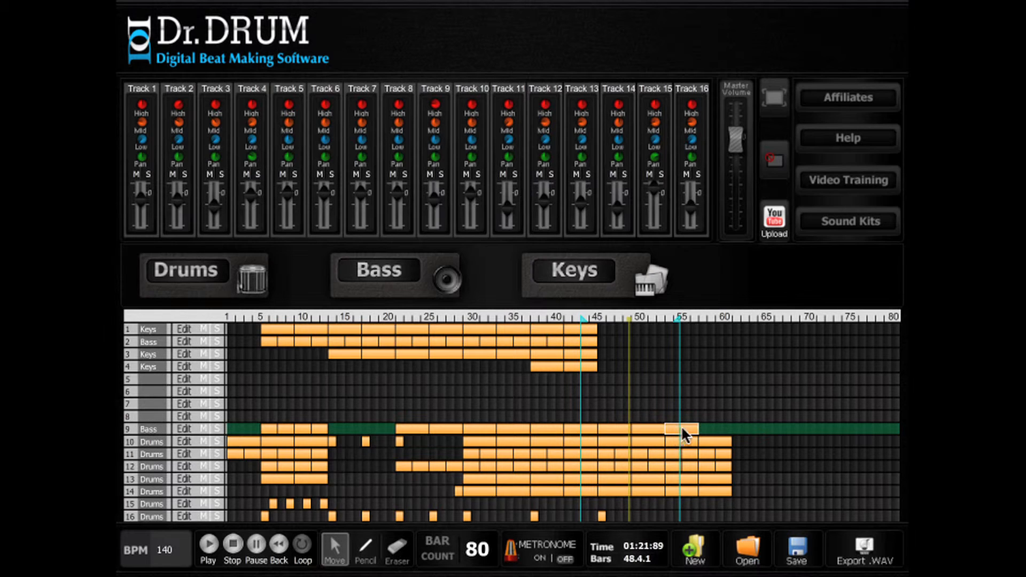
{"action": "left_click", "coordinate": [708, 431]}
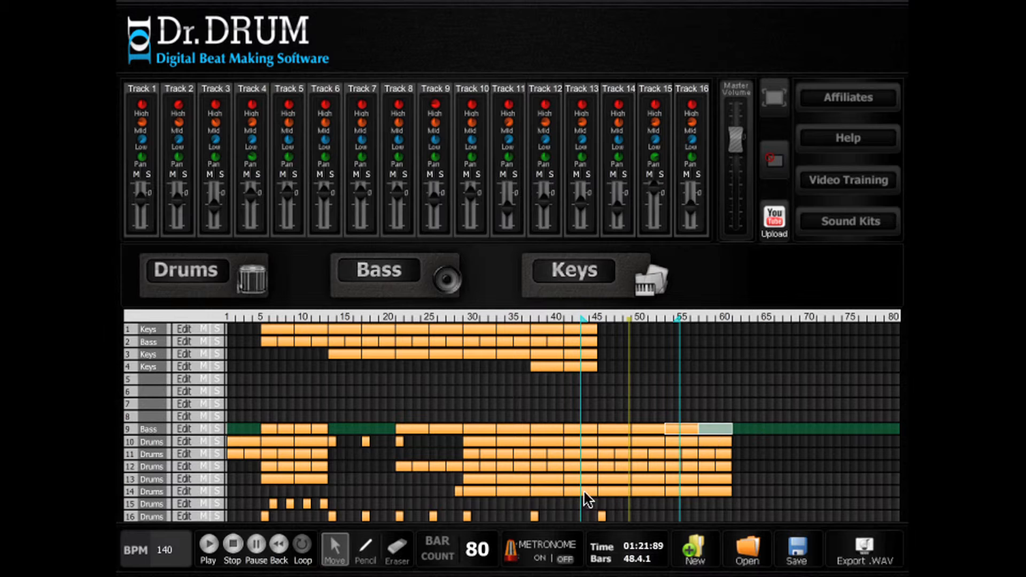
Copy track 2's Bass blocks from bars 37–44 to bars 45–52, and extend the loop end to about bar 63.
{"action": "left_click", "coordinate": [540, 342]}
{"action": "left_click", "coordinate": [209, 550]}
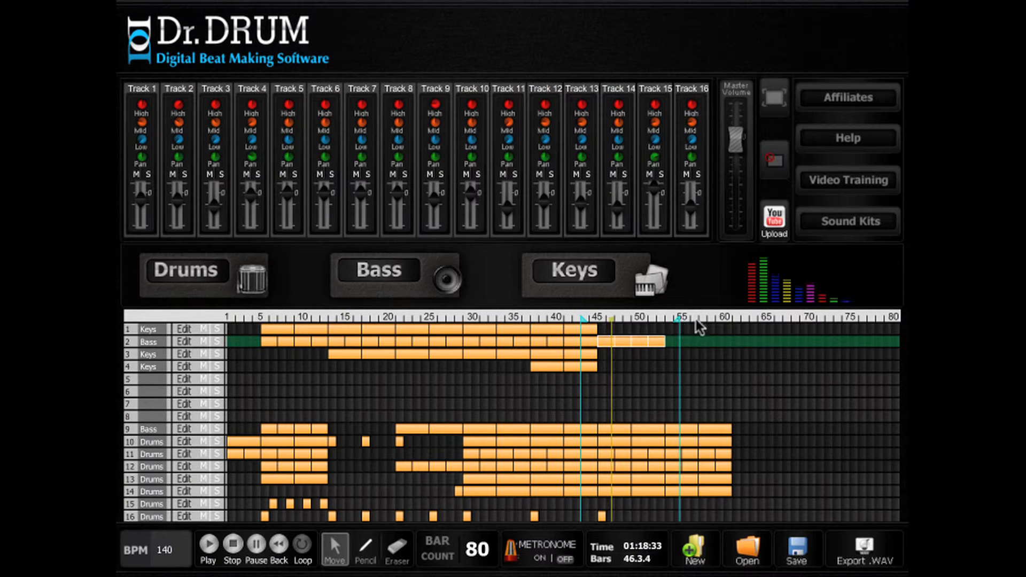
{"action": "left_click_drag", "start_coordinate": [700, 326], "coordinate": [751, 328]}
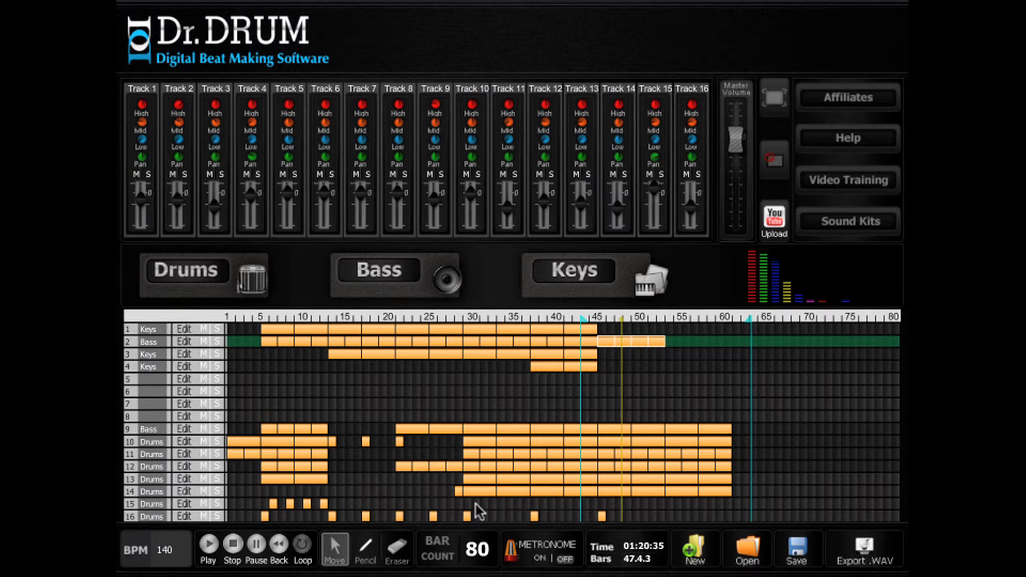
Erase track 9's Bass blocks from bar 45 to bar 60.
{"action": "left_click", "coordinate": [233, 552]}
{"action": "left_click", "coordinate": [396, 552]}
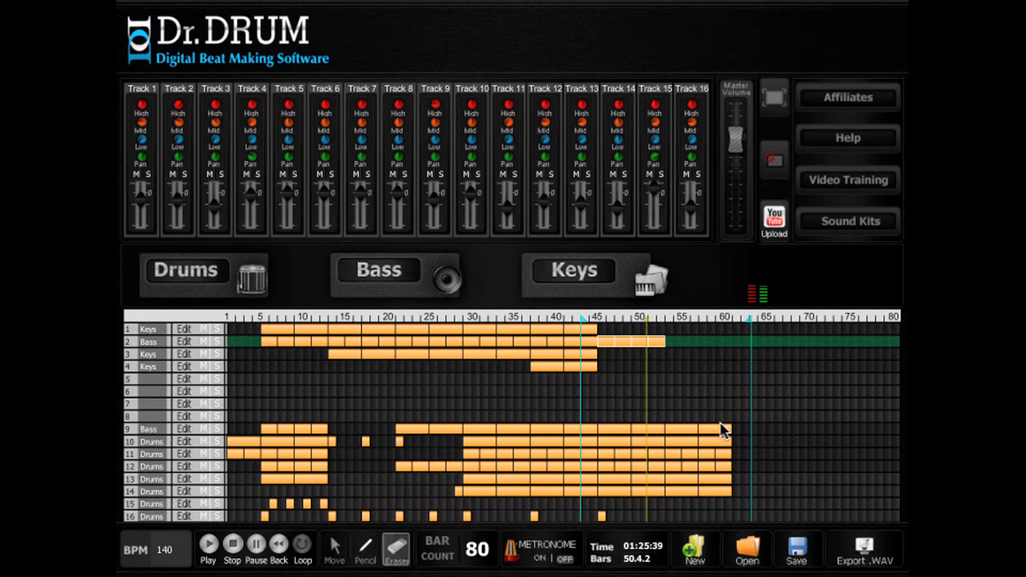
{"action": "left_click", "coordinate": [697, 428]}
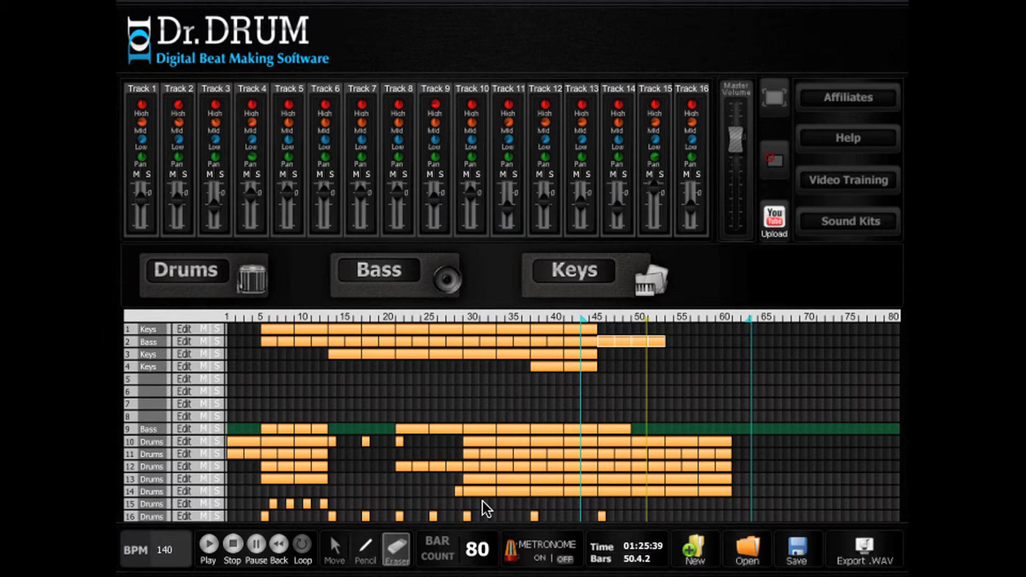
{"action": "key", "text": "m"}
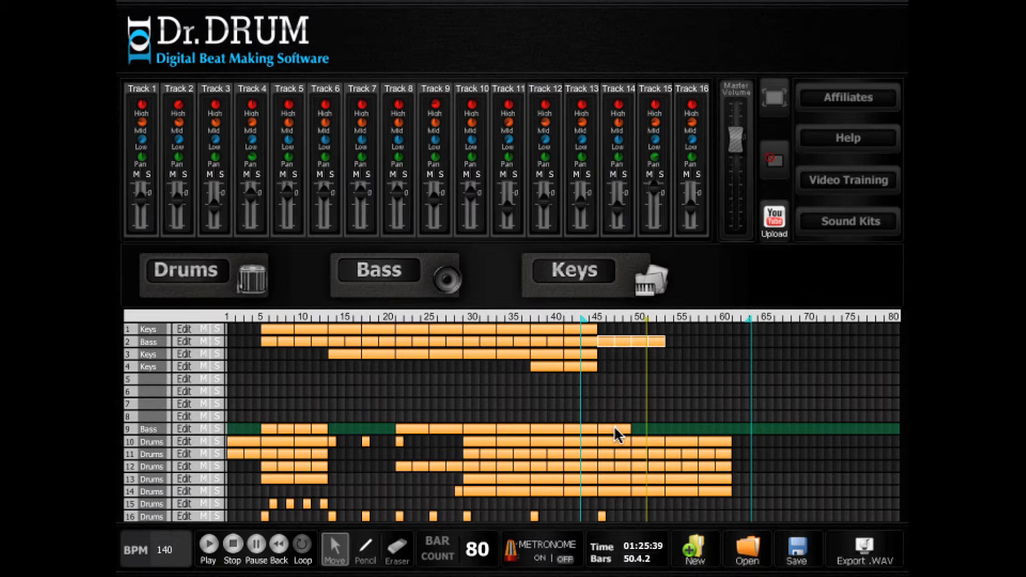
{"action": "key", "text": "e"}
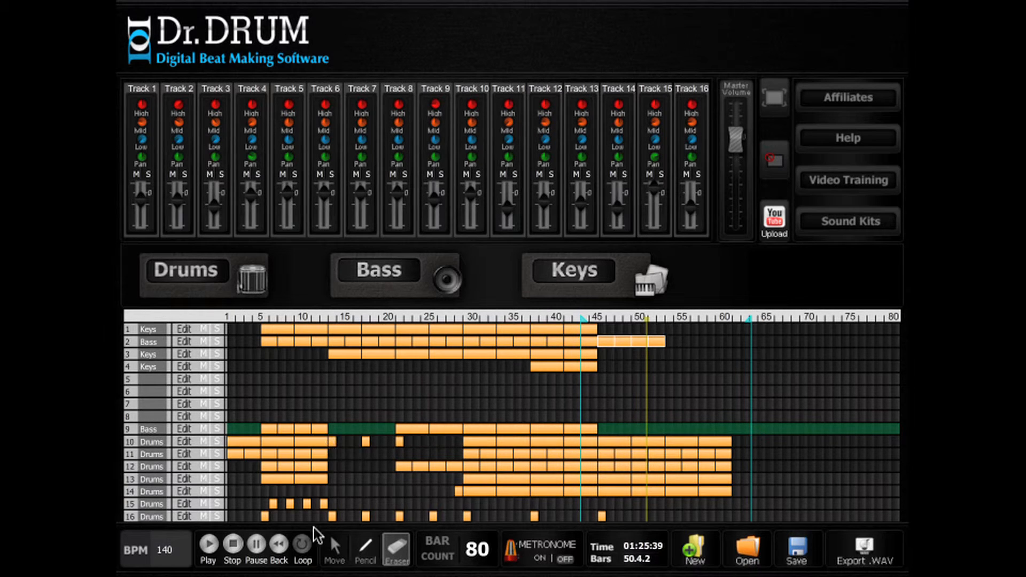
Copy track 9's four Bass blocks from bars 5–12 to bars 45–52 and play the section back.
{"action": "key", "text": "m"}
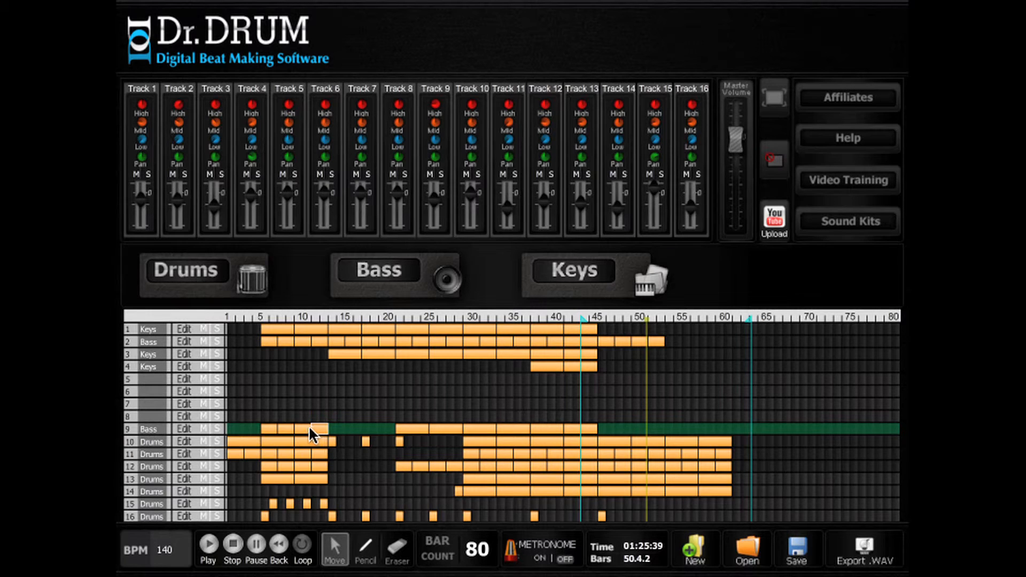
{"action": "left_click_drag", "start_coordinate": [266, 428], "coordinate": [614, 430]}
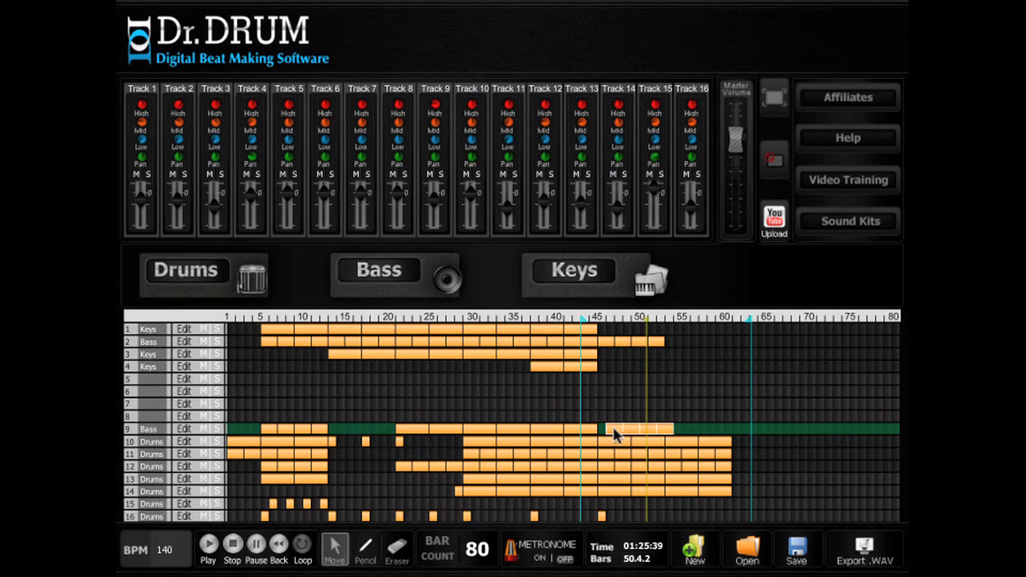
{"action": "left_click", "coordinate": [682, 429]}
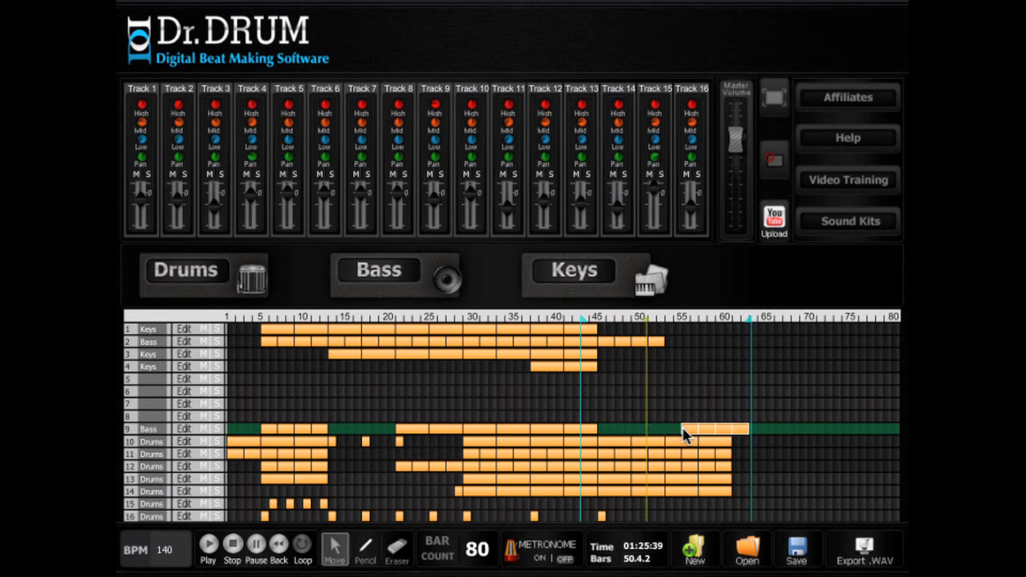
{"action": "left_click", "coordinate": [605, 431]}
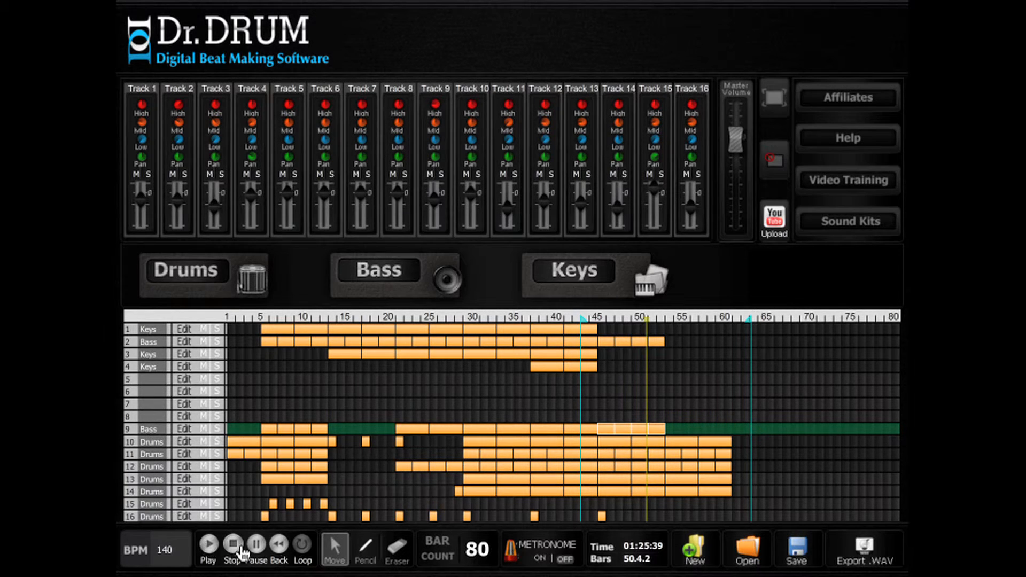
{"action": "left_click", "coordinate": [300, 549]}
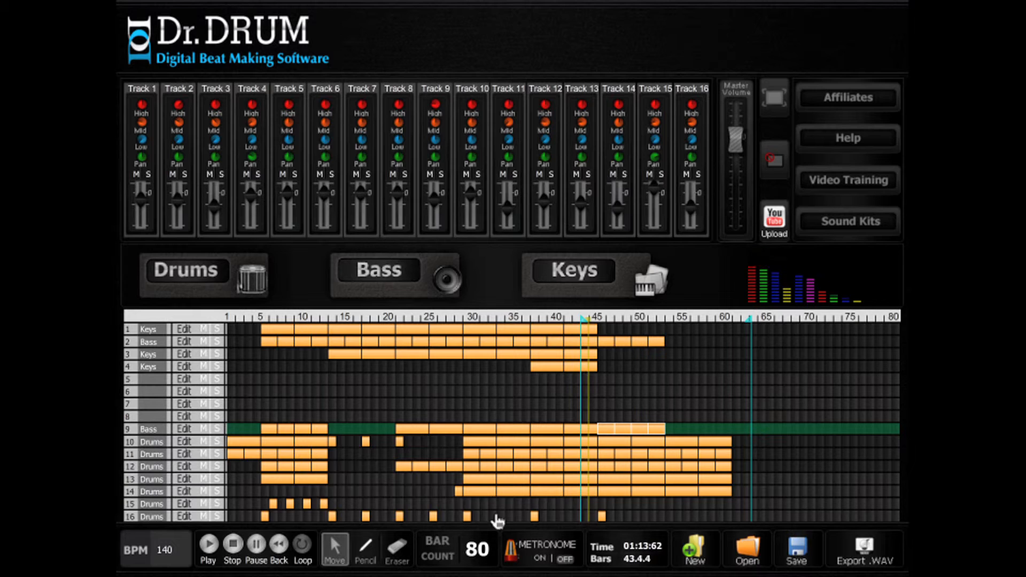
Copy track 16's Drums block at bar 45 to bar 53, and track 9's Bass blocks from bars 45–52 to bars 53–60.
{"action": "left_click", "coordinate": [602, 515]}
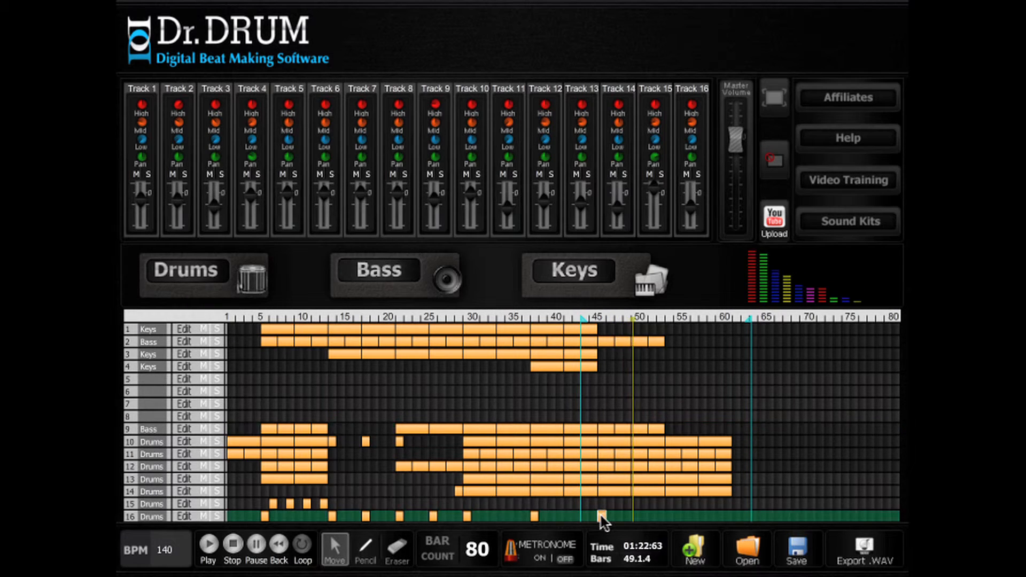
{"action": "left_click", "coordinate": [668, 515]}
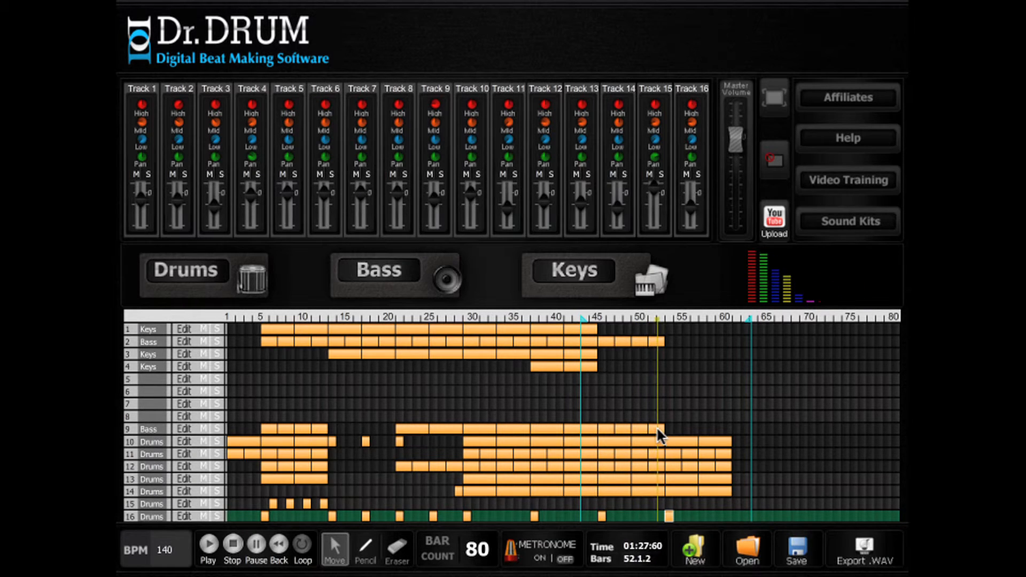
{"action": "left_click", "coordinate": [640, 427]}
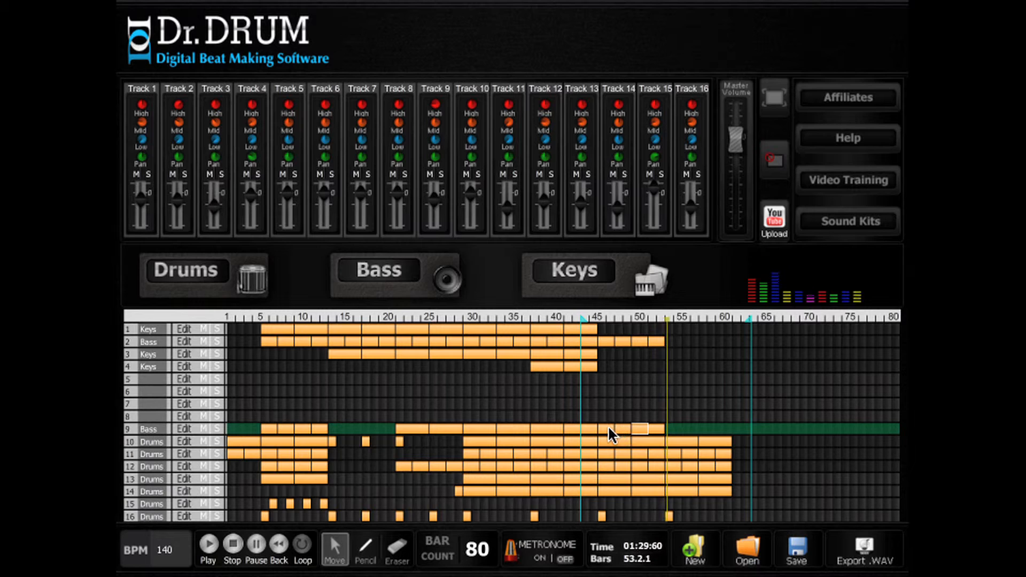
{"action": "left_click", "coordinate": [655, 429]}
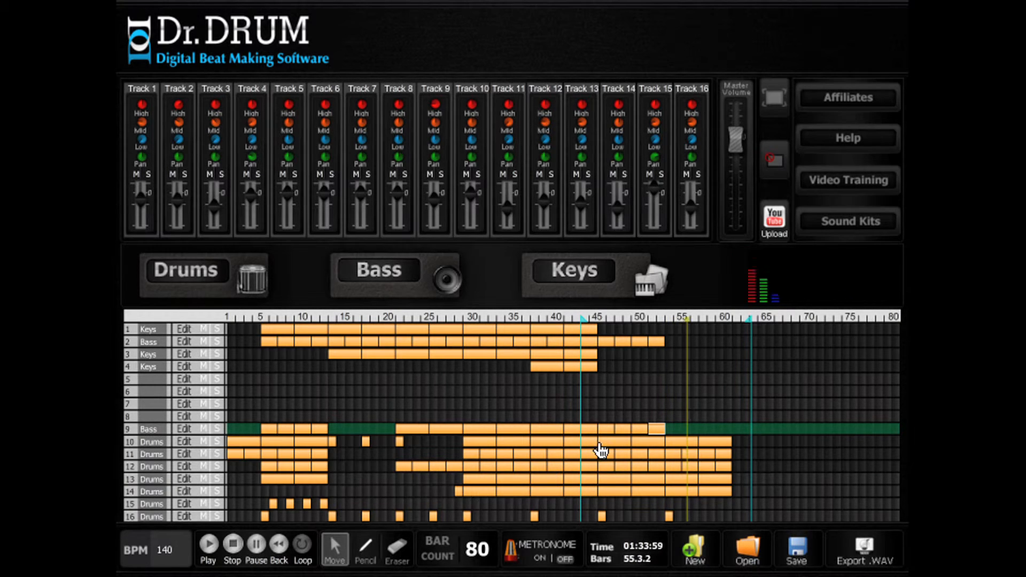
Copy track 1's Keys blocks from bars 37–44 to bars 53–60 and move the loop start to about bar 51.
{"action": "left_click_drag", "start_coordinate": [534, 328], "coordinate": [666, 329]}
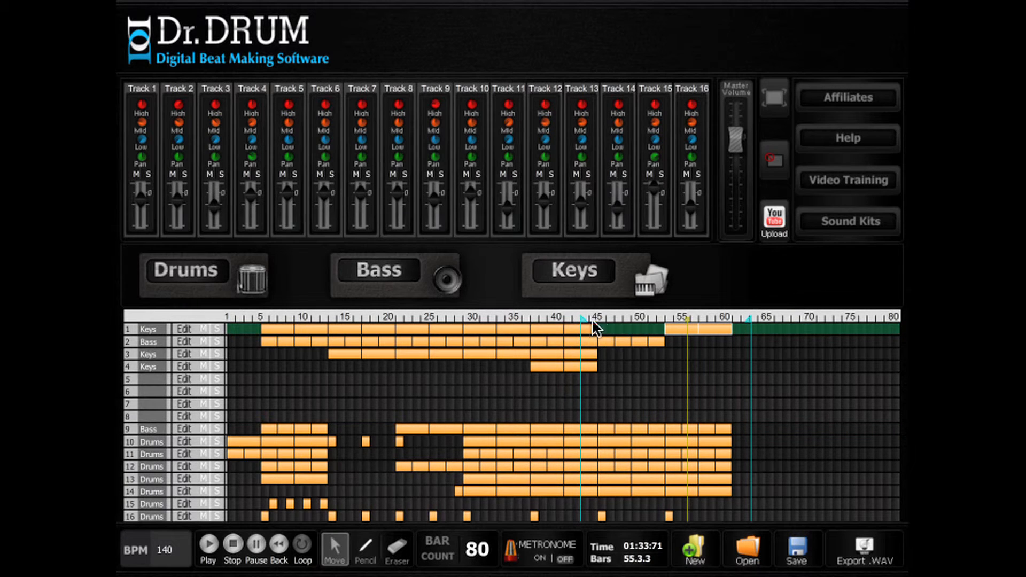
{"action": "left_click_drag", "start_coordinate": [584, 319], "coordinate": [645, 324]}
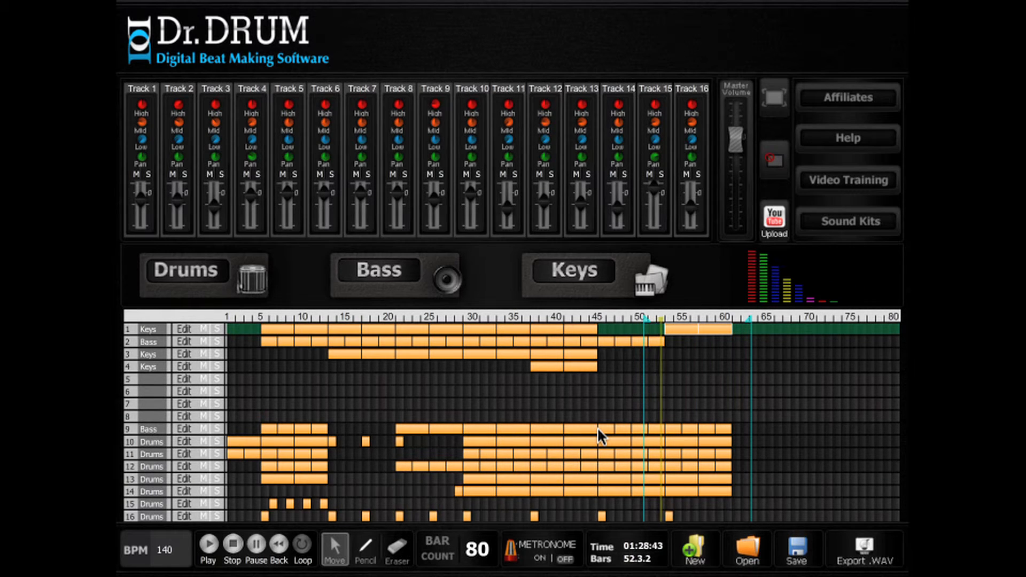
Copy track 2's Bass blocks from bars 45–52 to bars 53–60.
{"action": "left_click", "coordinate": [639, 342]}
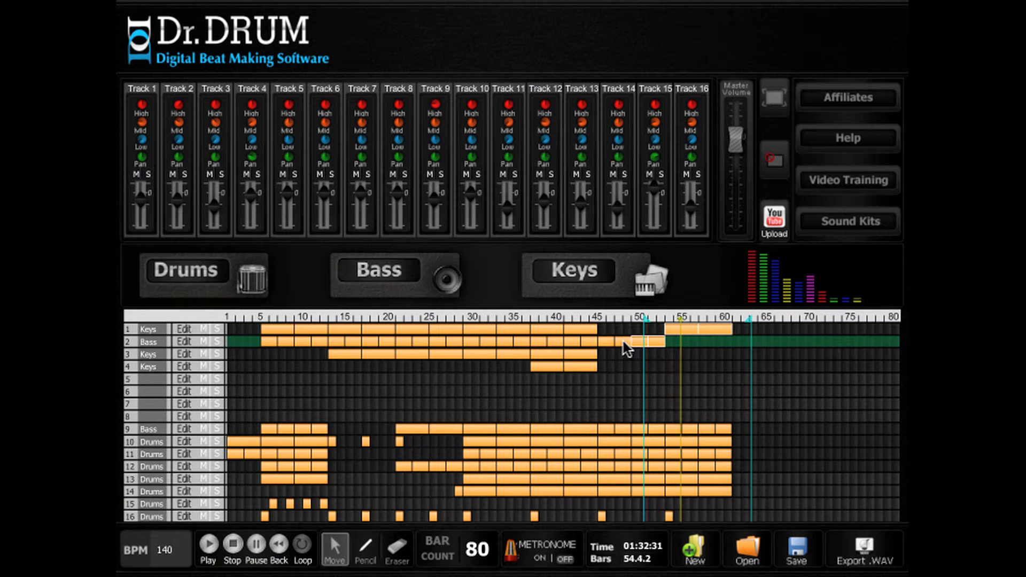
{"action": "left_click", "coordinate": [712, 329]}
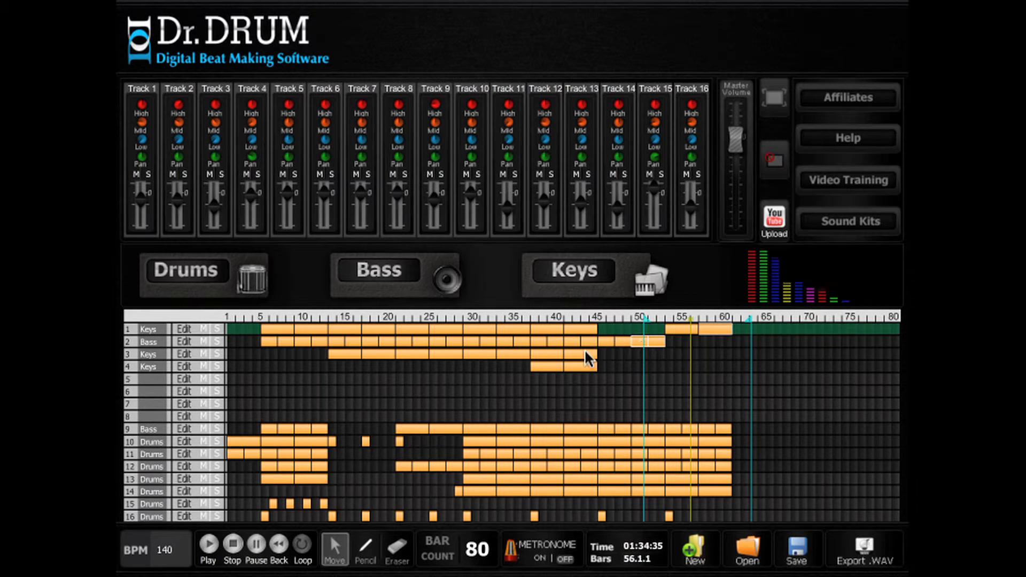
{"action": "left_click", "coordinate": [618, 341]}
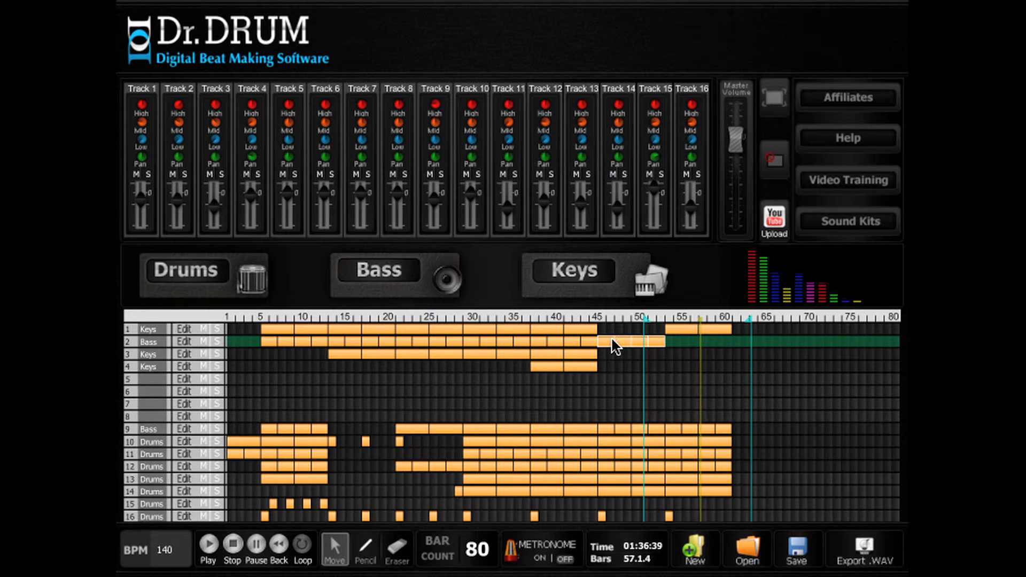
{"action": "left_click_drag", "start_coordinate": [613, 338], "coordinate": [674, 345]}
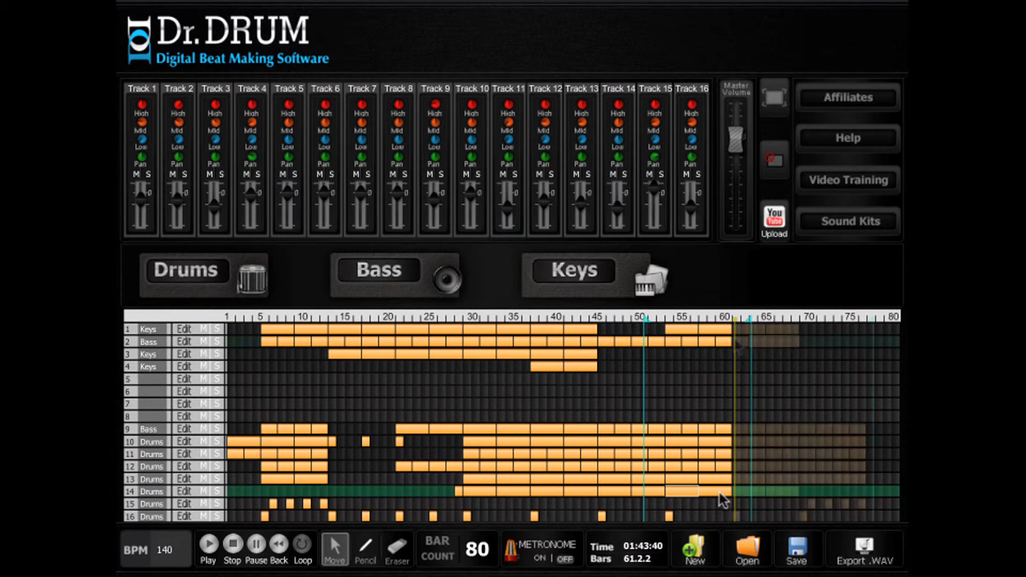
Extend the arrangement to bar 76, copying track 2's Bass blocks from bars 61–68 to bars 69–76, and play it back.
{"action": "left_click_drag", "start_coordinate": [737, 340], "coordinate": [803, 338]}
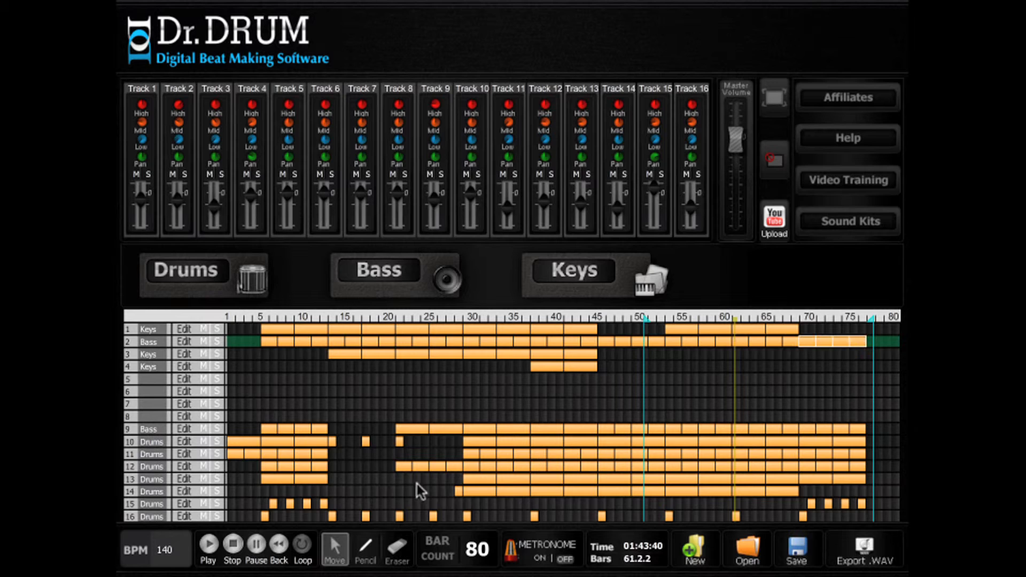
{"action": "left_click", "coordinate": [210, 545]}
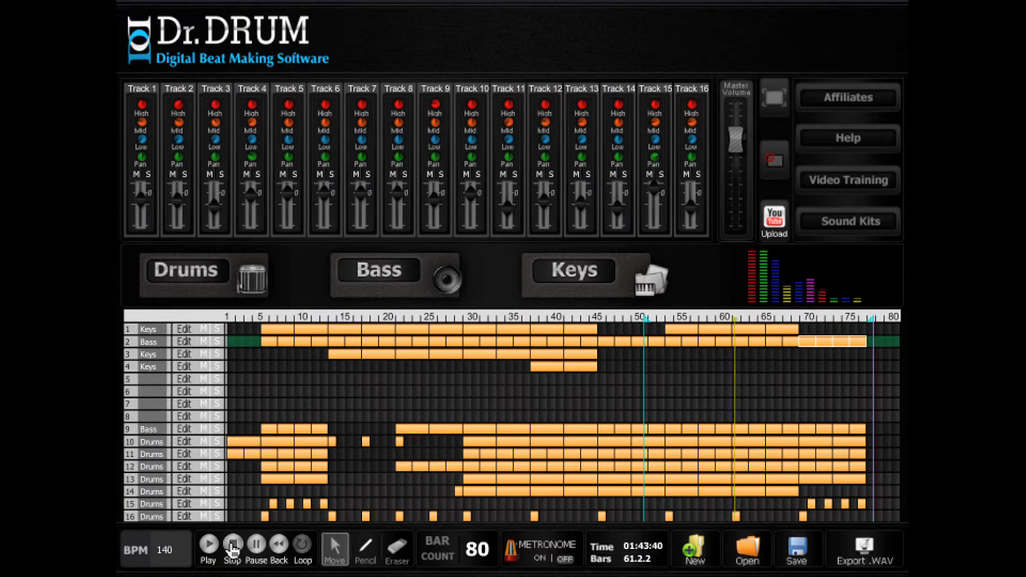
{"action": "left_click", "coordinate": [233, 545]}
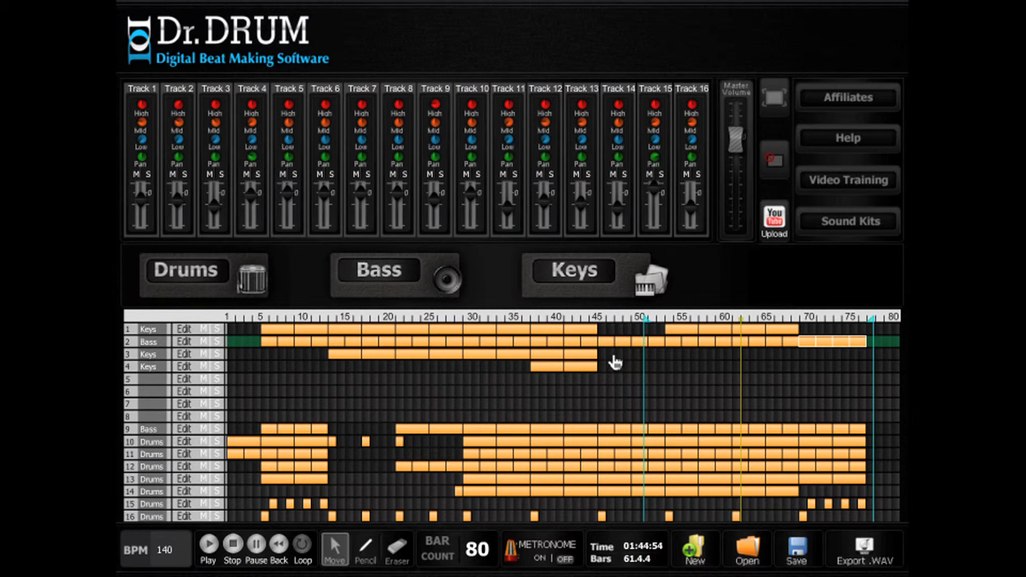
Draw an eight-bar Keys block on track 3 at bars 53–60 and move the loop start to about bar 53.
{"action": "key", "text": "p"}
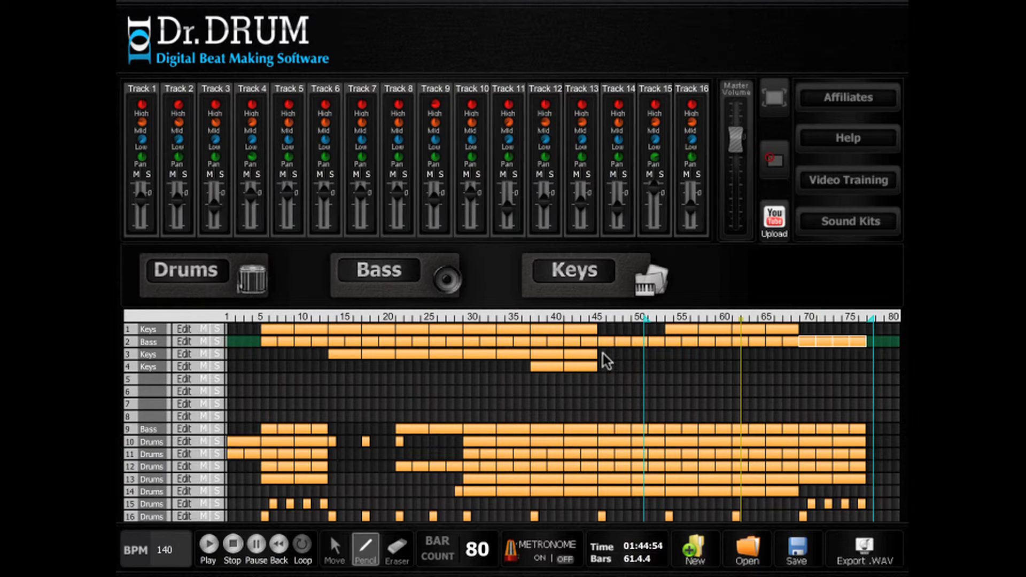
{"action": "left_click", "coordinate": [668, 354]}
{"action": "left_click_drag", "start_coordinate": [732, 351], "coordinate": [734, 352]}
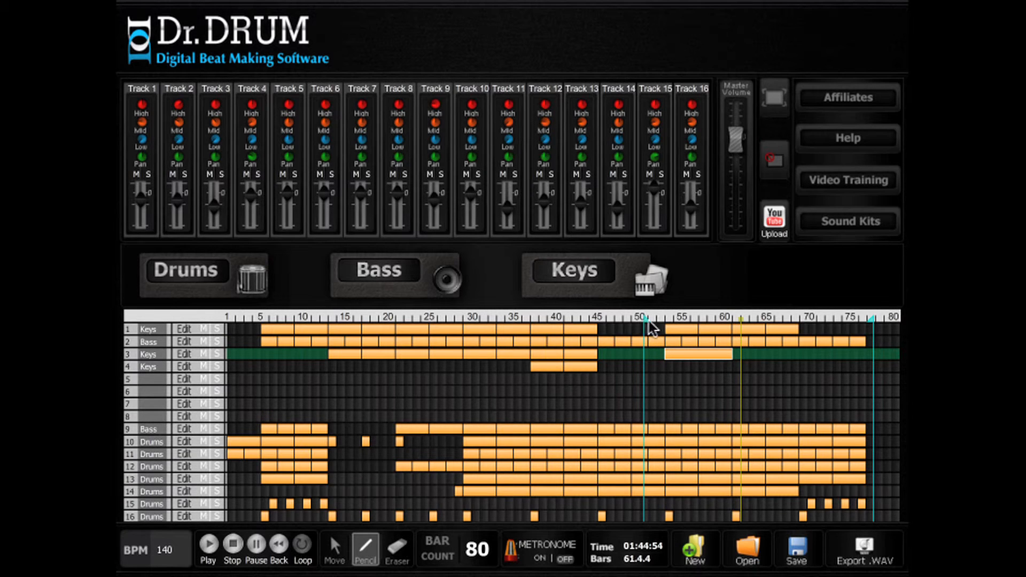
{"action": "left_click_drag", "start_coordinate": [648, 320], "coordinate": [664, 321]}
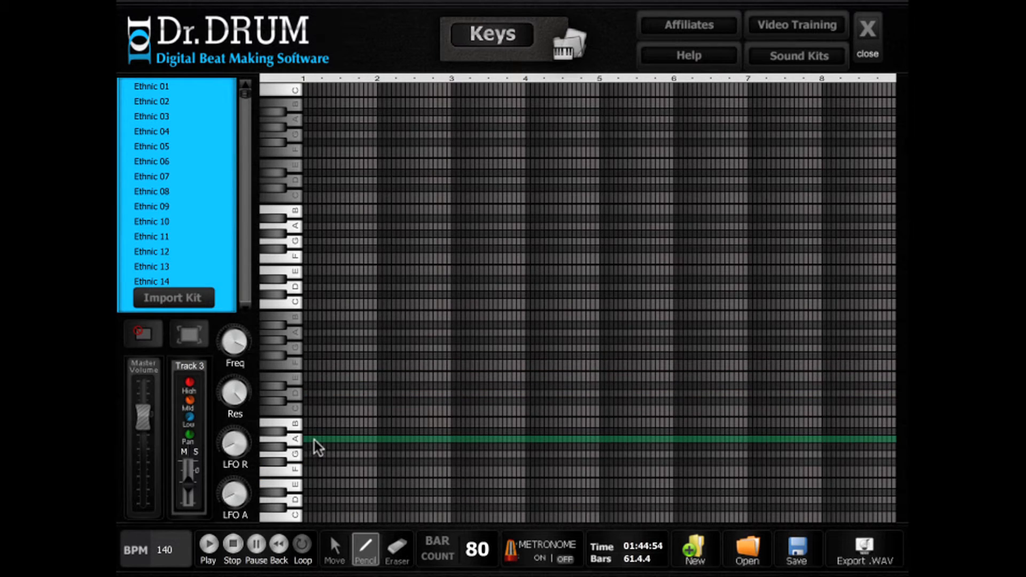
Enter a pair of low A notes near the start of bars 1, 3, 5 and 7 in track 3's new Keys block and play it back.
{"action": "left_click", "coordinate": [311, 440]}
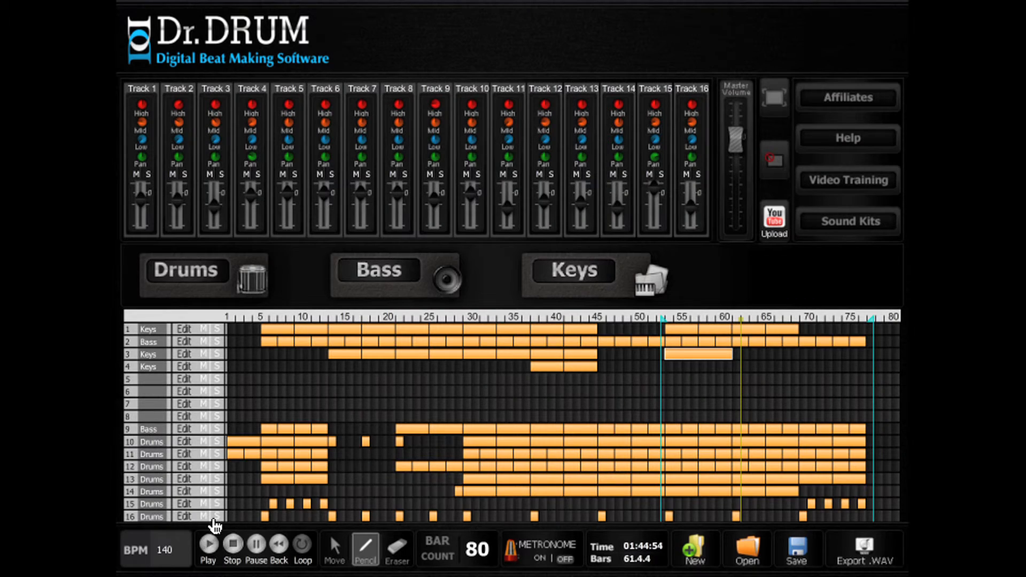
{"action": "key", "text": "space"}
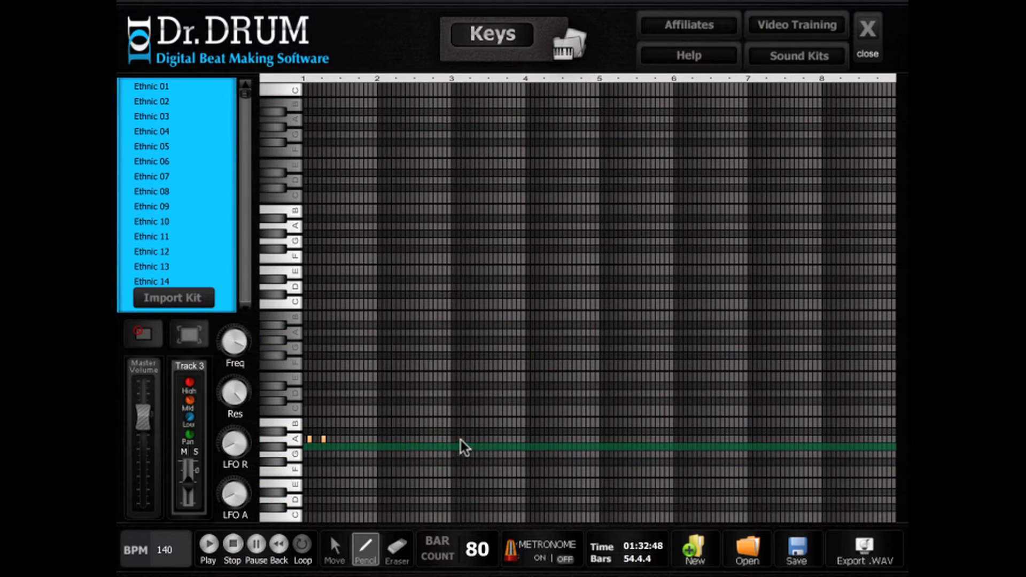
{"action": "left_click", "coordinate": [462, 439]}
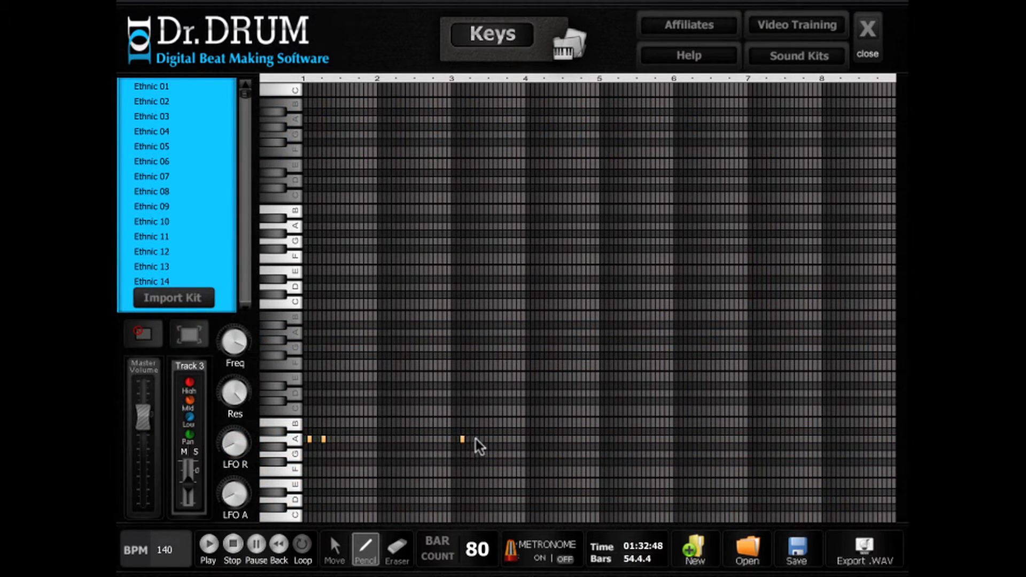
{"action": "left_click", "coordinate": [334, 545]}
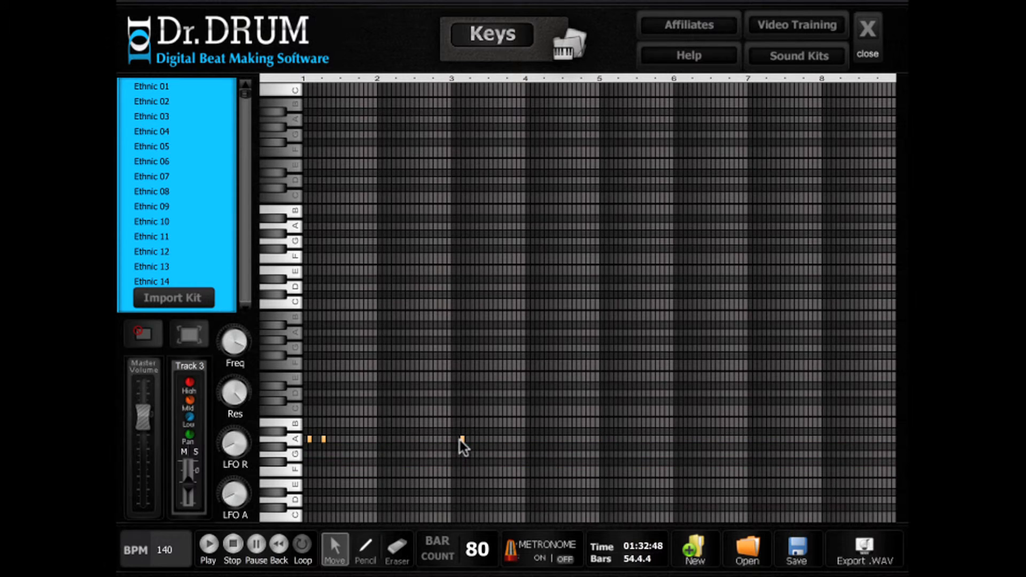
{"action": "left_click_drag", "start_coordinate": [461, 440], "coordinate": [456, 440]}
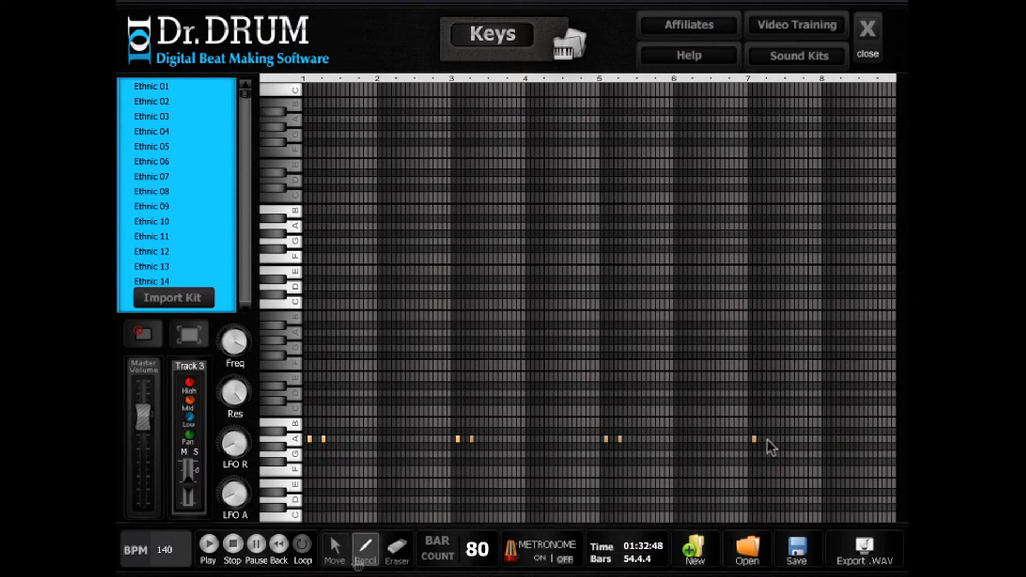
{"action": "left_click", "coordinate": [767, 440]}
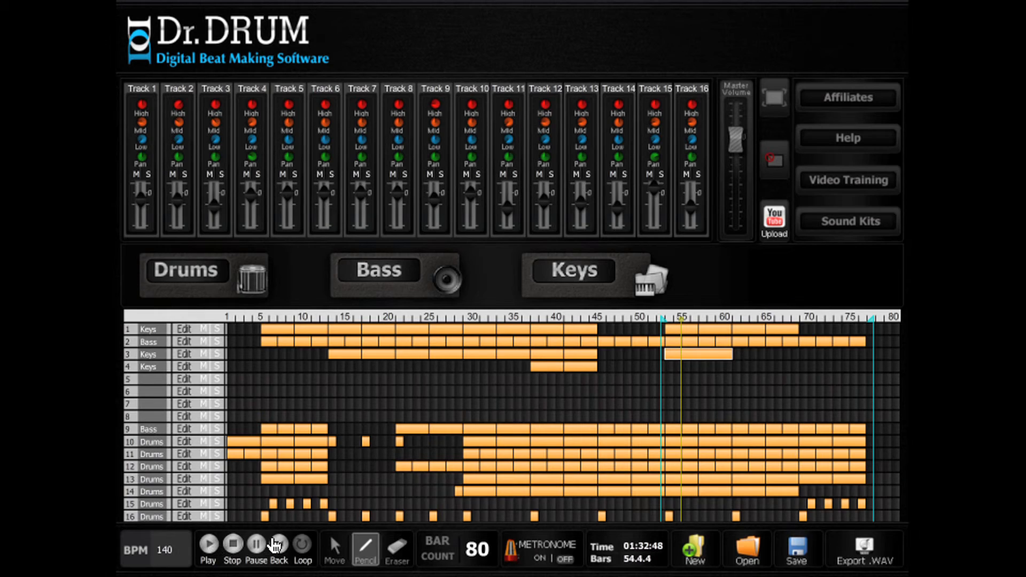
{"action": "left_click", "coordinate": [275, 545]}
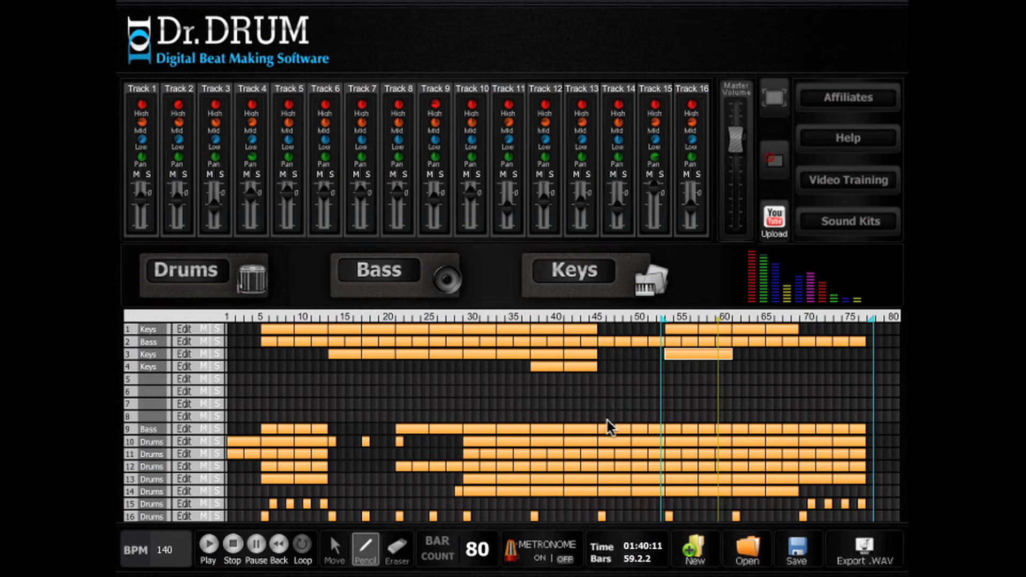
Copy track 3's eight-bar Keys block from bars 53–60 to bars 61–68.
{"action": "left_click", "coordinate": [331, 547]}
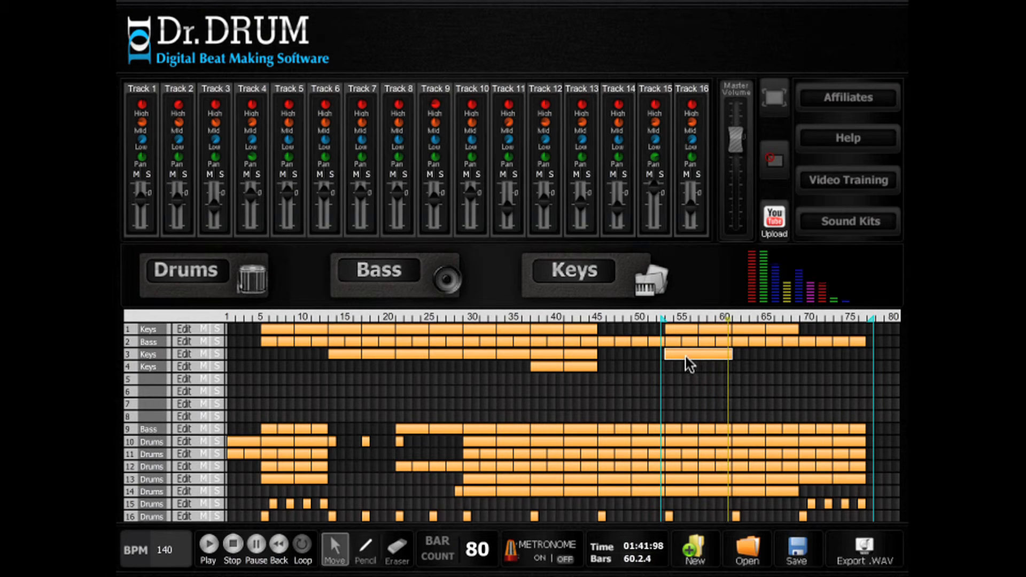
{"action": "left_click", "coordinate": [729, 355]}
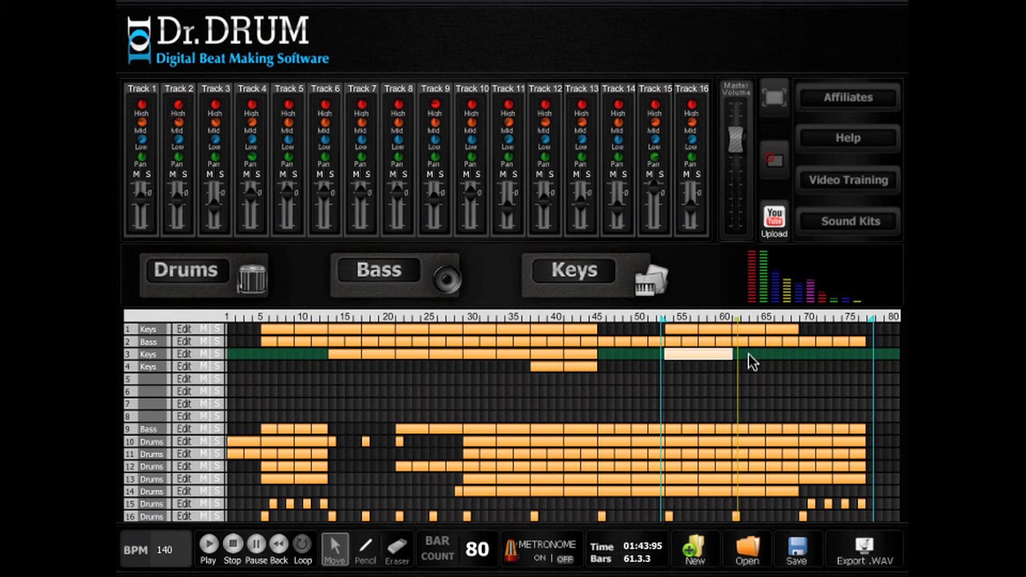
{"action": "left_click_drag", "start_coordinate": [748, 354], "coordinate": [790, 355]}
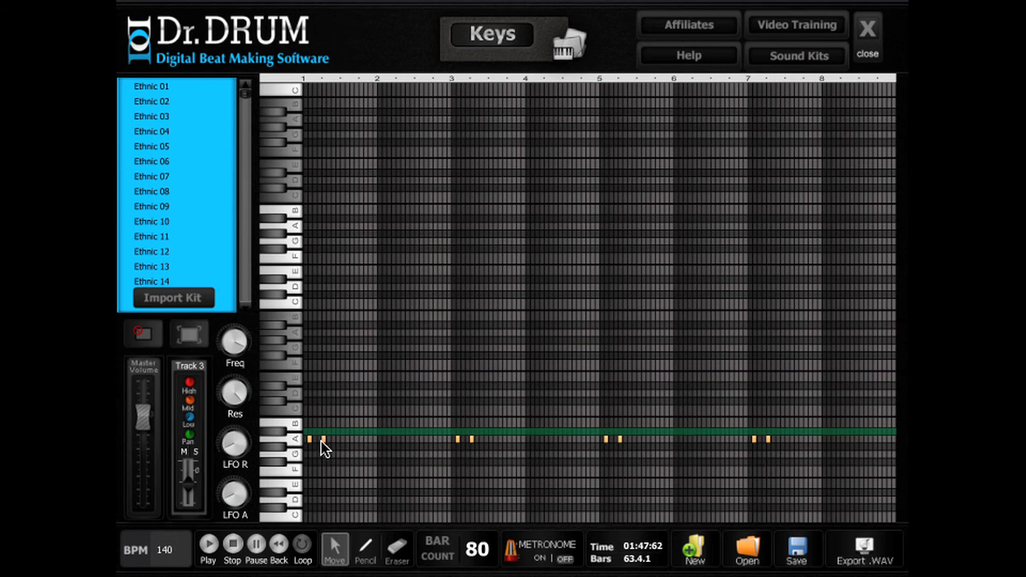
Add an E and a higher A note to bars 1, 3, 5 and 7 of track 3's copied block, and play from about bar 60.
{"action": "left_click", "coordinate": [366, 551]}
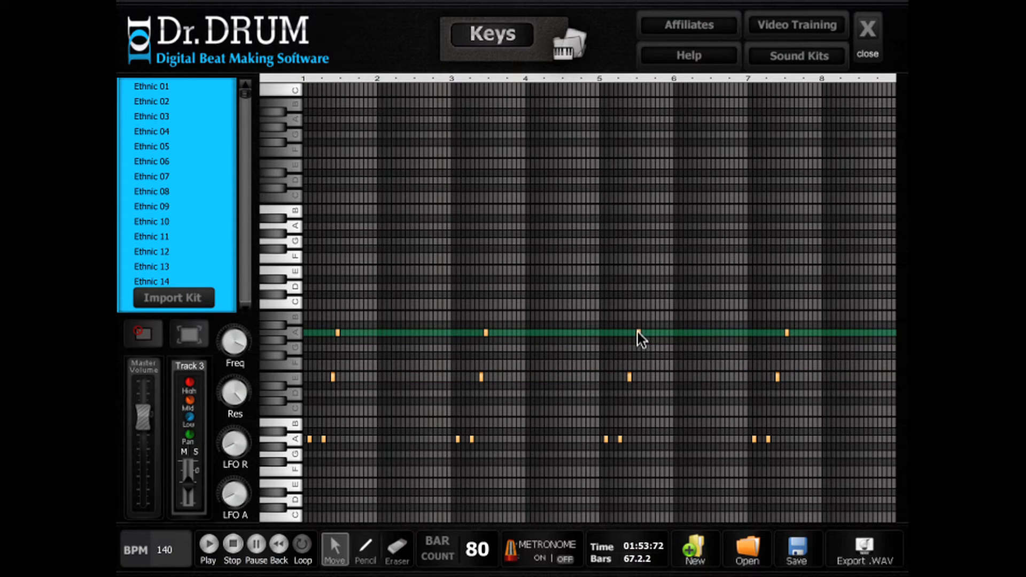
{"action": "left_click_drag", "start_coordinate": [636, 332], "coordinate": [632, 332]}
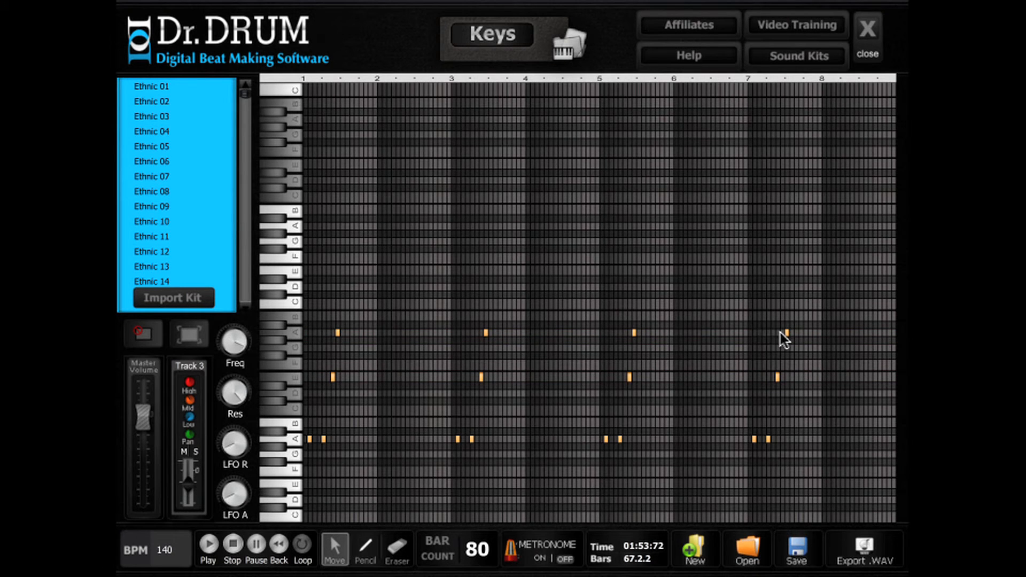
{"action": "left_click_drag", "start_coordinate": [786, 332], "coordinate": [782, 333]}
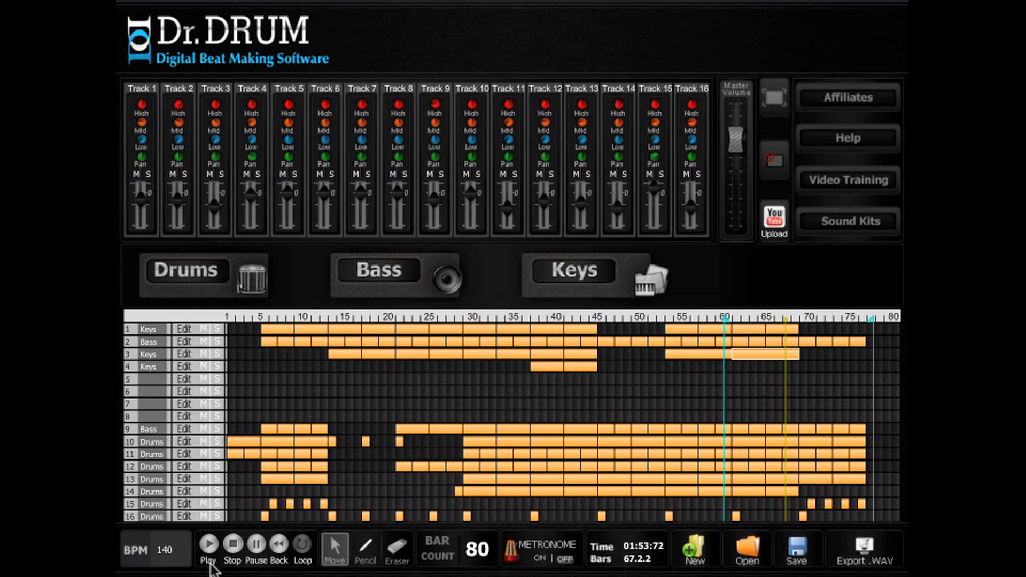
{"action": "key", "text": "space"}
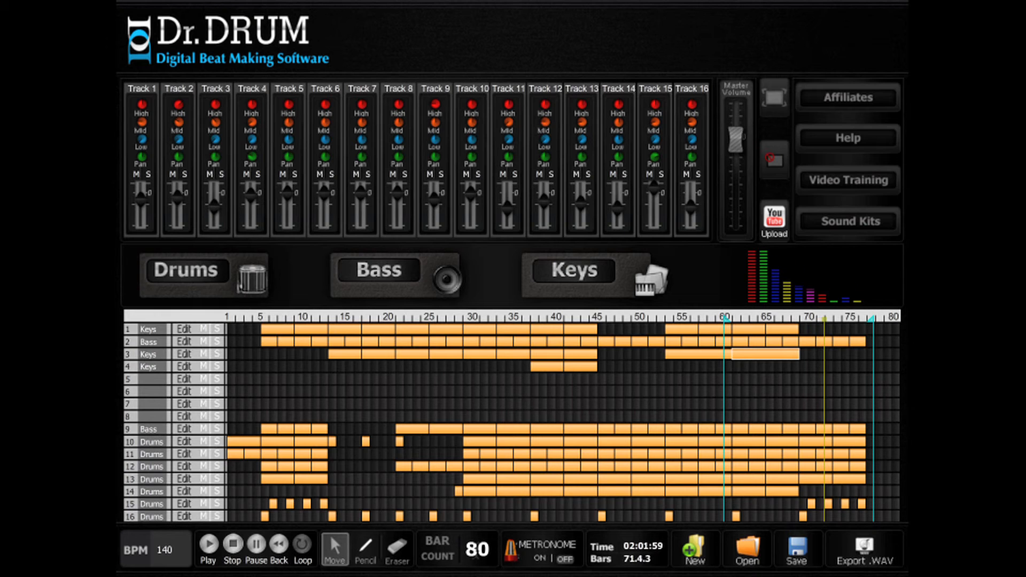
Set the bar count to 90 and the loop end to about bar 87, continuing tracks 2, 9 and 10 to bar 84.
{"action": "double_click", "coordinate": [477, 549]}
{"action": "type", "text": "90"}
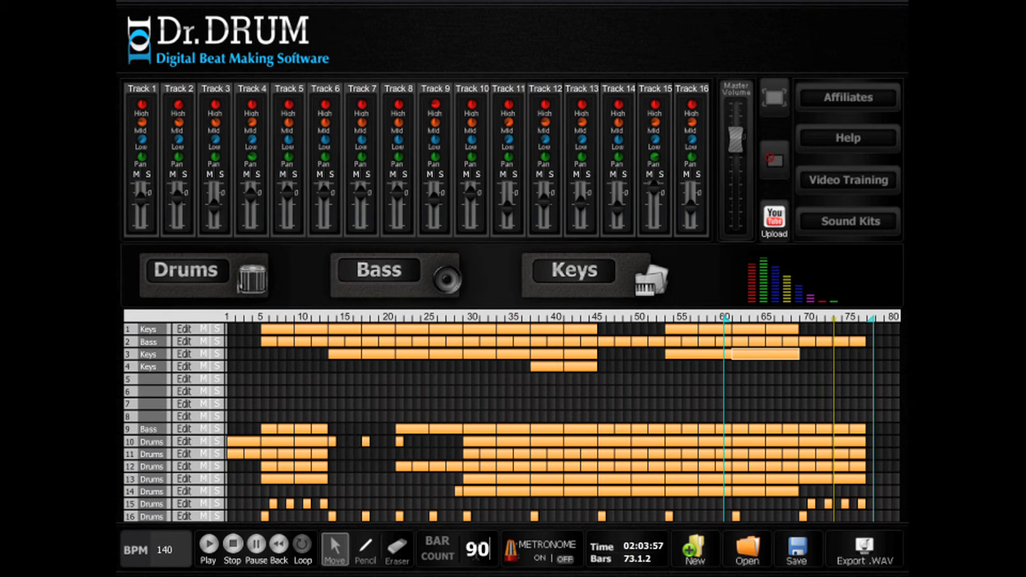
{"action": "key", "text": "Return"}
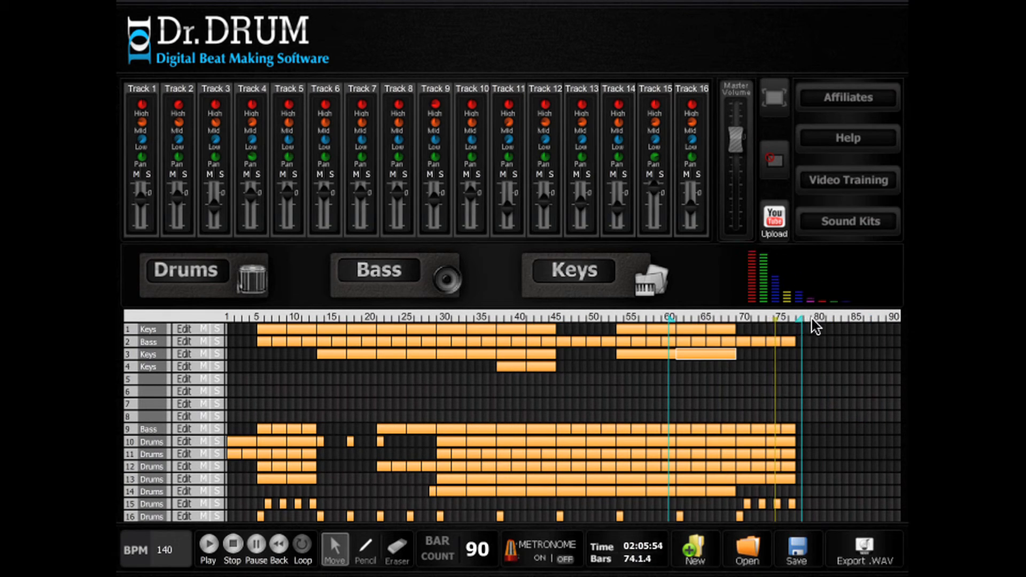
{"action": "left_click_drag", "start_coordinate": [800, 319], "coordinate": [846, 321]}
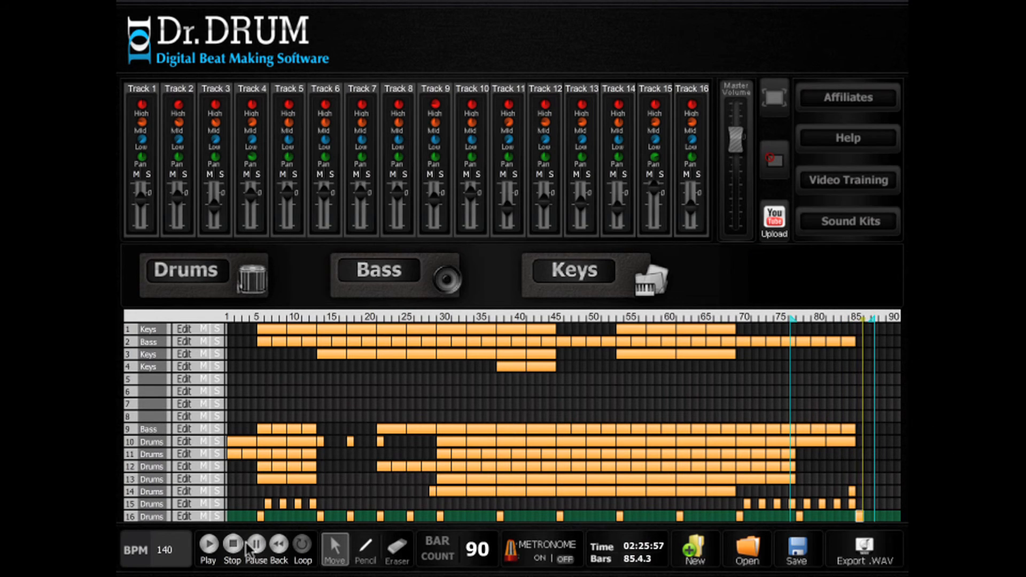
Draw a two-bar Keys block on track 5 at bars 45–46 and assign it the Upsells-Synth 094 sound.
{"action": "left_click", "coordinate": [387, 553]}
{"action": "left_click", "coordinate": [377, 560]}
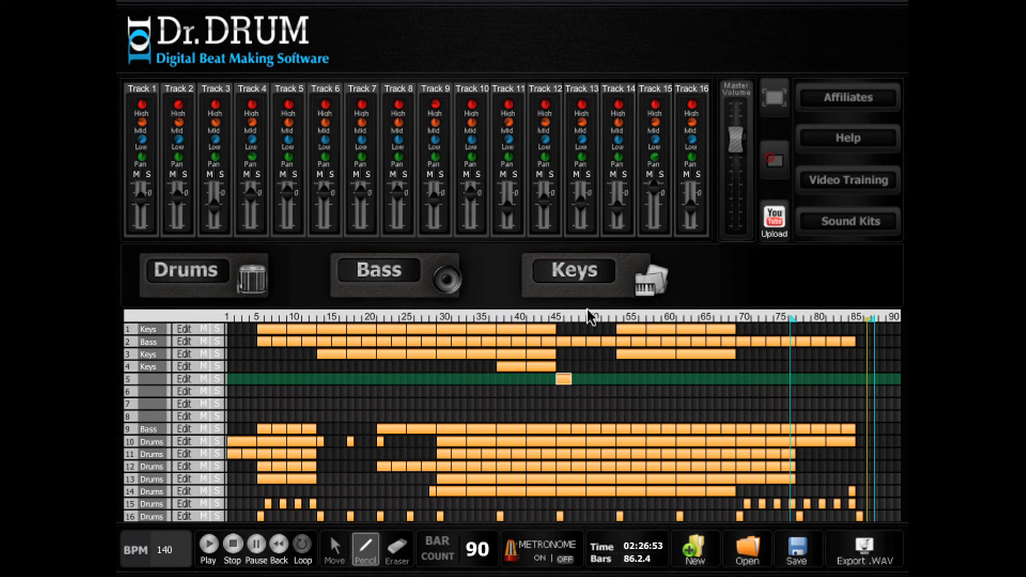
{"action": "left_click", "coordinate": [643, 291]}
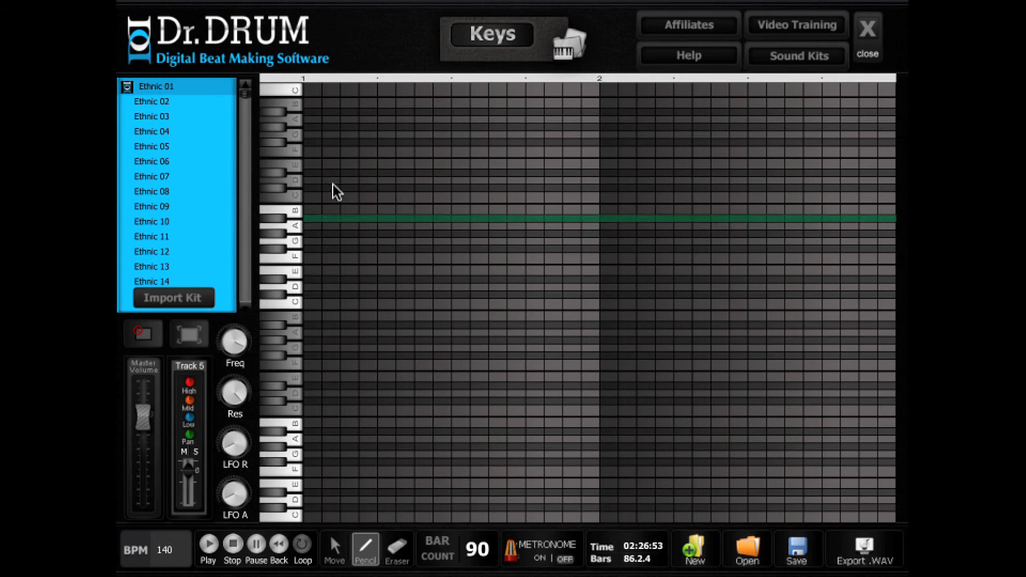
{"action": "left_click_drag", "start_coordinate": [247, 96], "coordinate": [244, 302]}
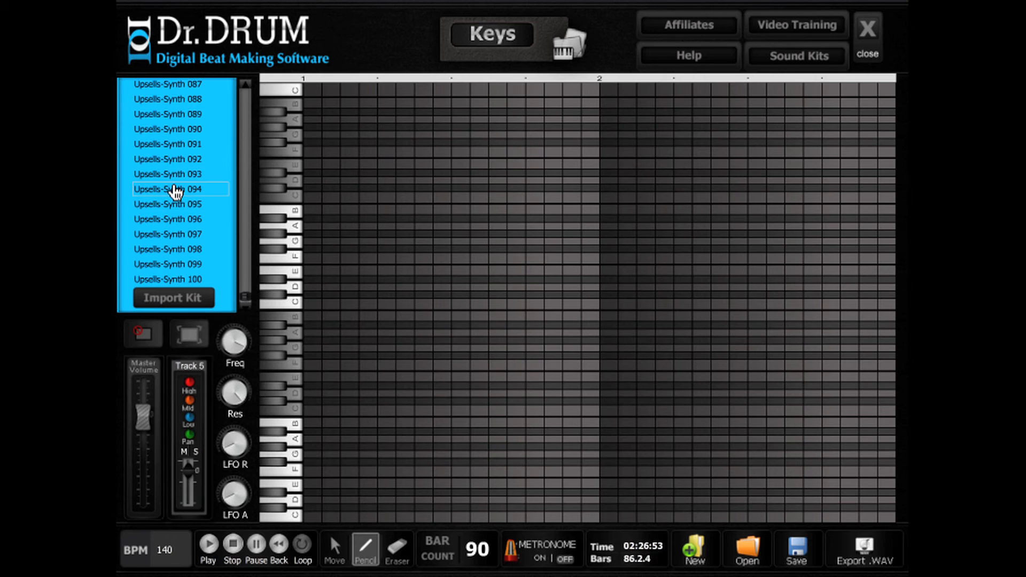
{"action": "left_click", "coordinate": [176, 190]}
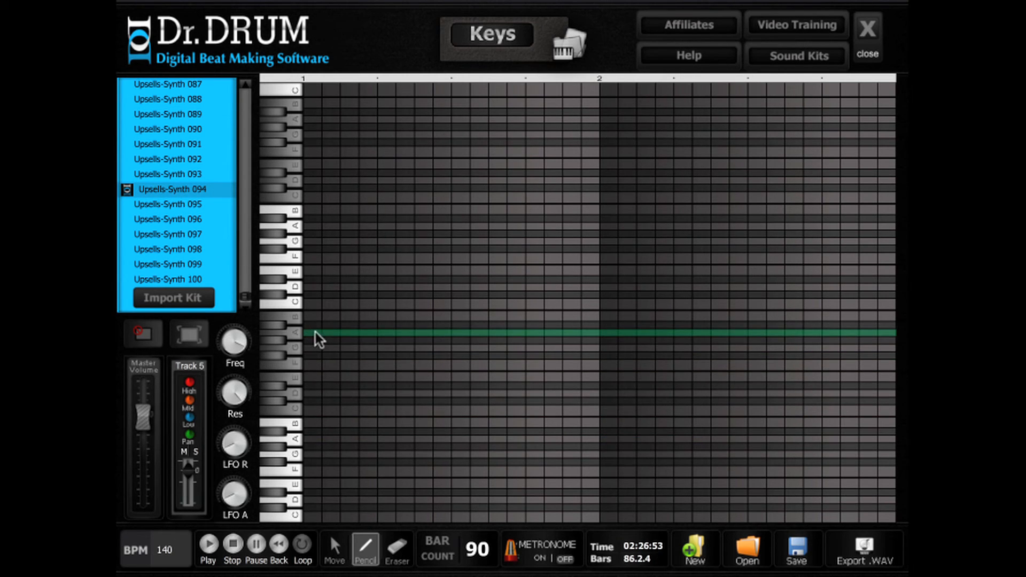
Enter a short A note early in bar 1 of track 5's block, and play the song from about bar 44.
{"action": "left_click", "coordinate": [347, 333]}
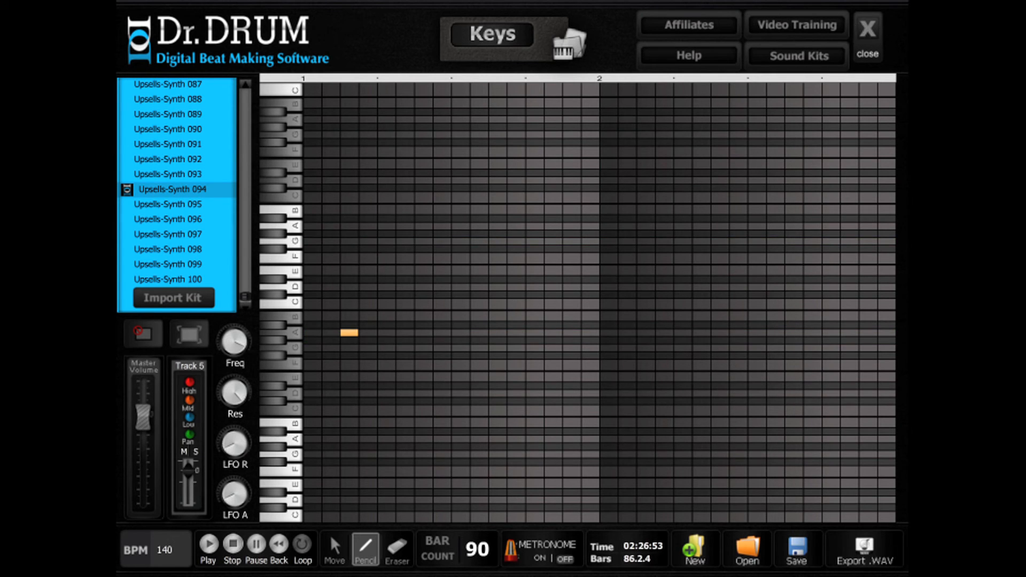
{"action": "left_click", "coordinate": [867, 31]}
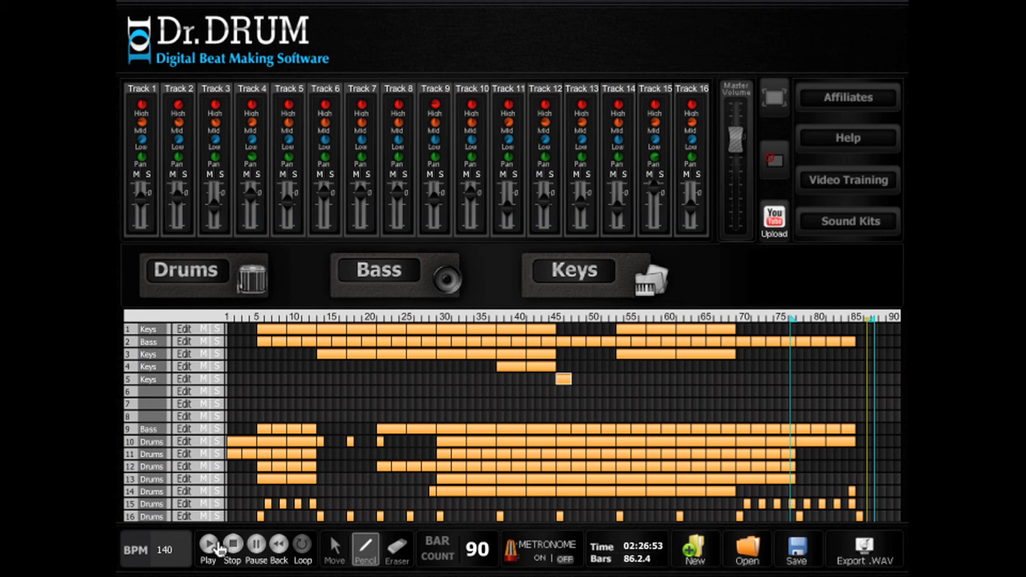
{"action": "left_click_drag", "start_coordinate": [791, 320], "coordinate": [547, 320]}
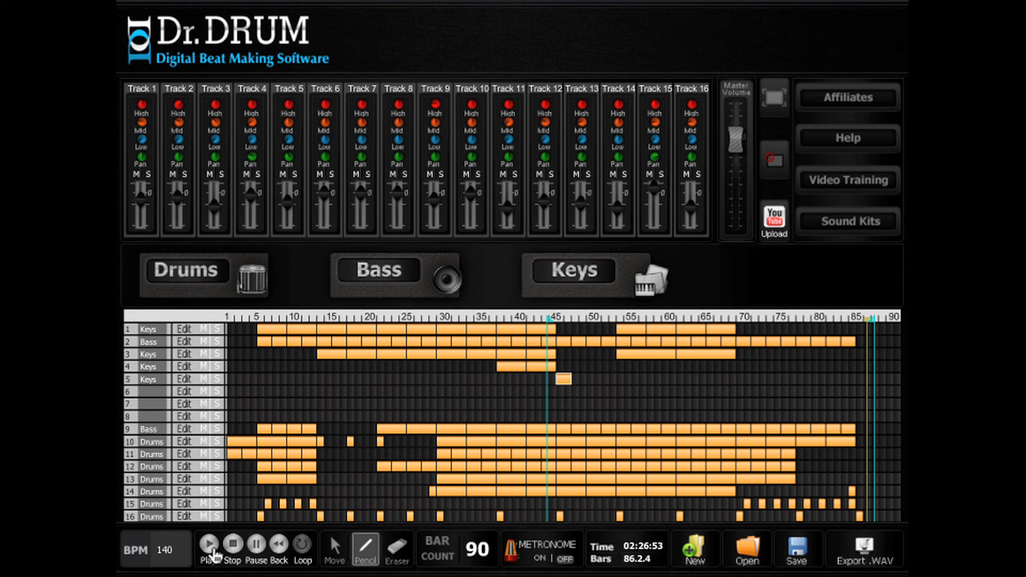
{"action": "left_click", "coordinate": [210, 551]}
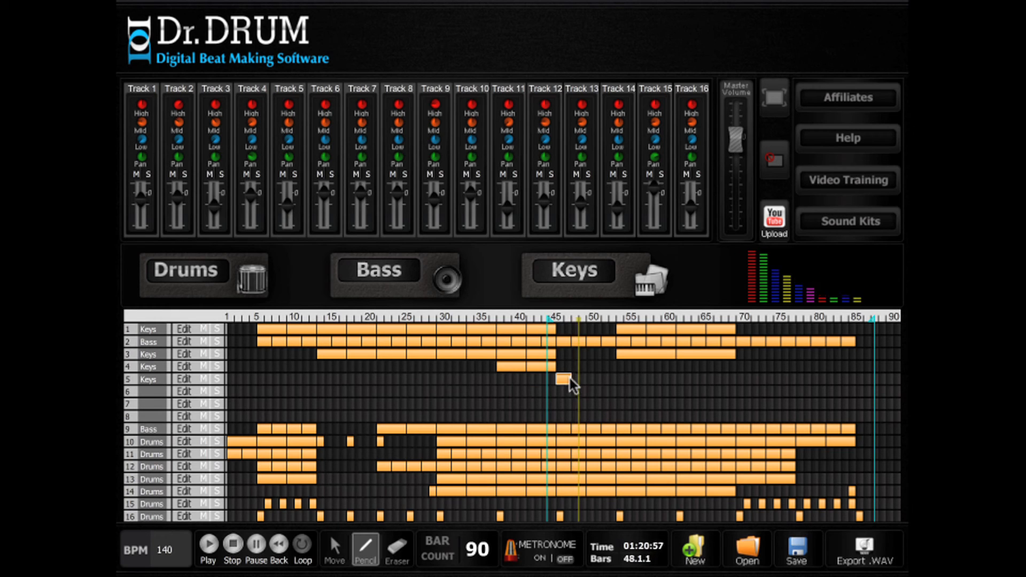
Copy track 5's two-bar Keys block to bars 49, 55, 69, 73 and 77.
{"action": "left_click", "coordinate": [594, 381]}
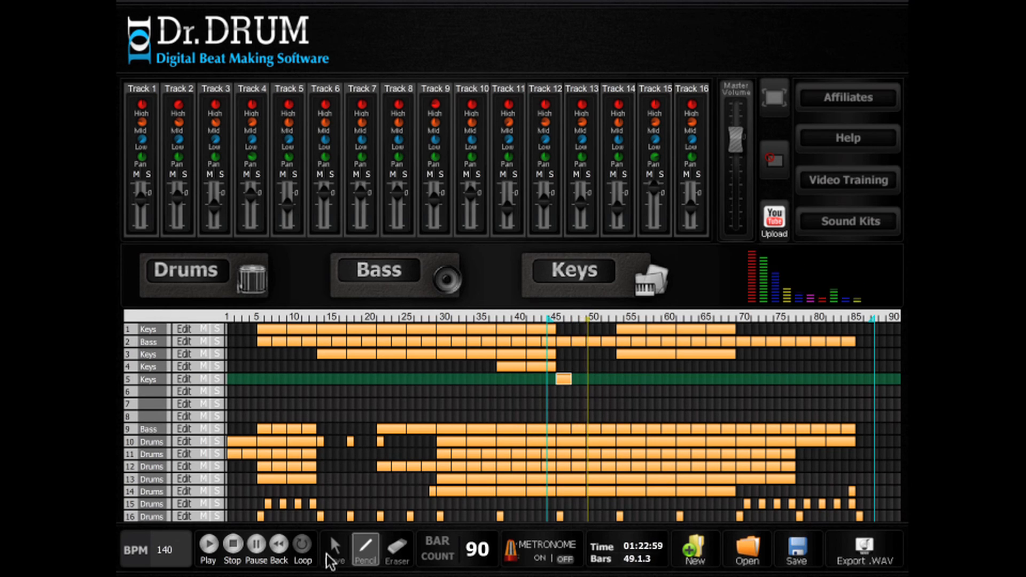
{"action": "key", "text": "m"}
{"action": "left_click", "coordinate": [564, 380]}
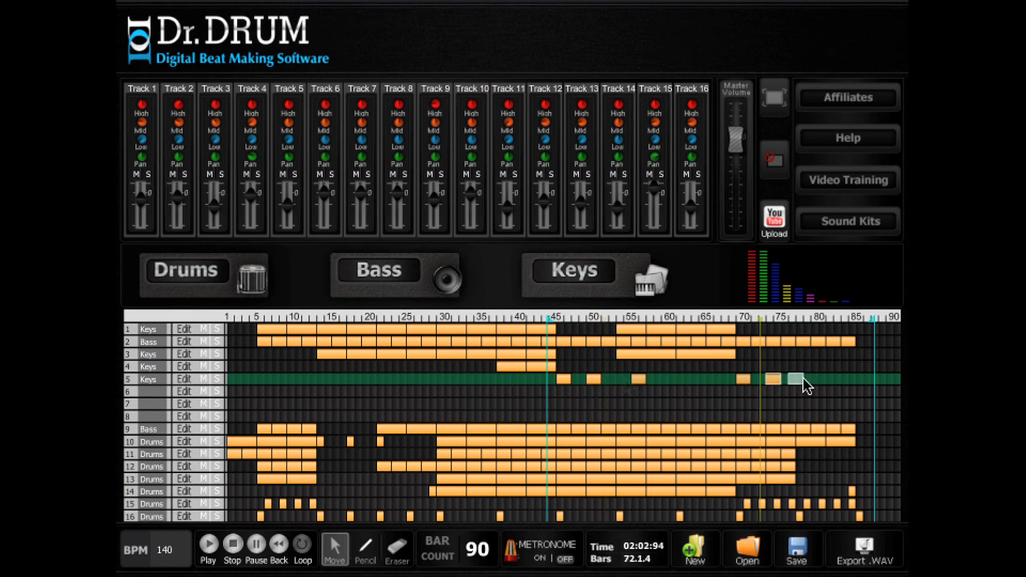
{"action": "left_click", "coordinate": [797, 399]}
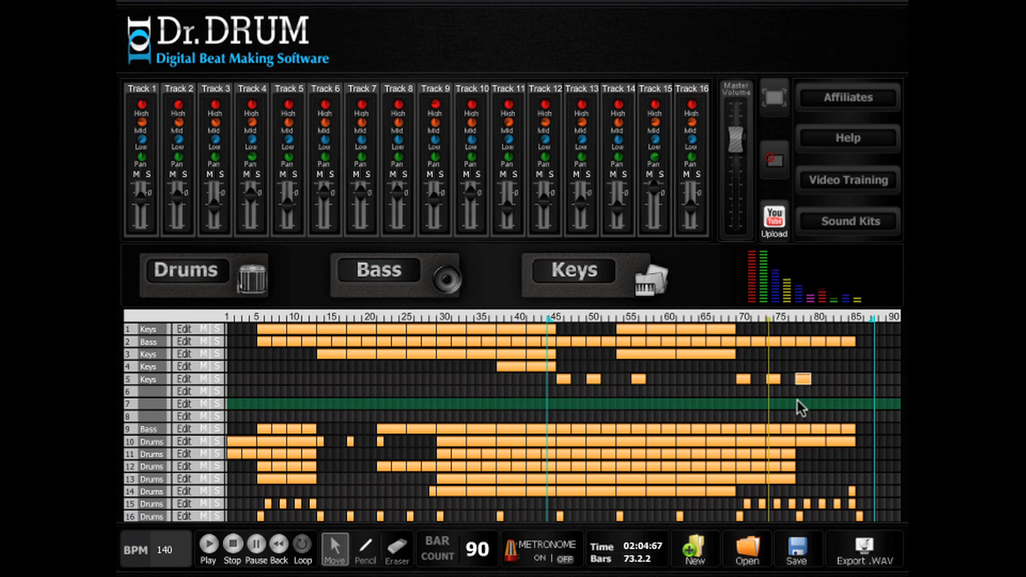